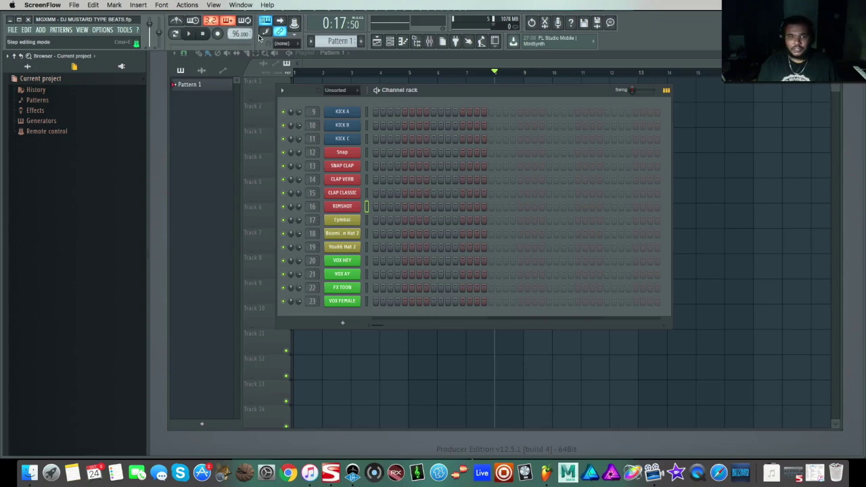
- Check the VOX HEY sample settings, and add VOX HEY hits on steps 3, 7, 11 and 15 of Pattern 1
{"action": "left_click", "coordinate": [348, 262]}
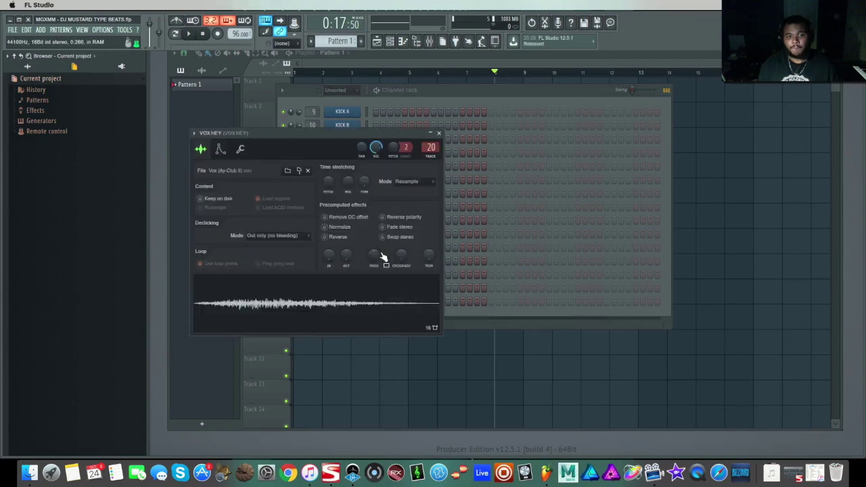
{"action": "left_click", "coordinate": [439, 132]}
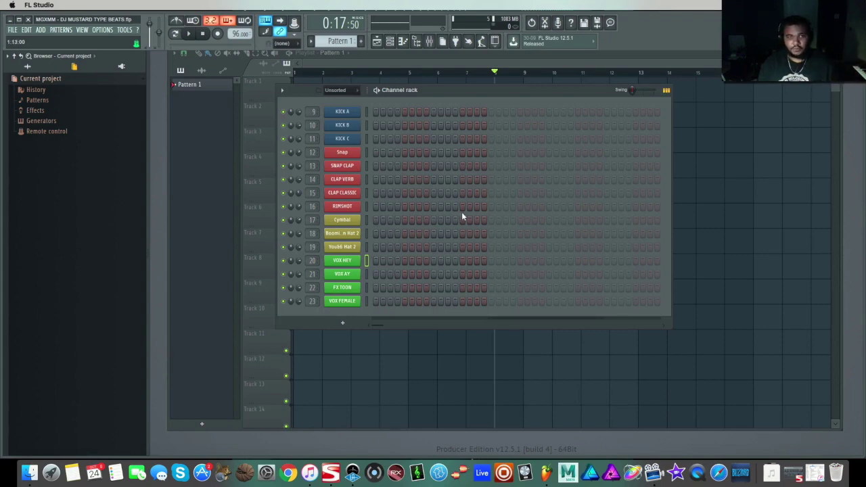
{"action": "left_click", "coordinate": [390, 261]}
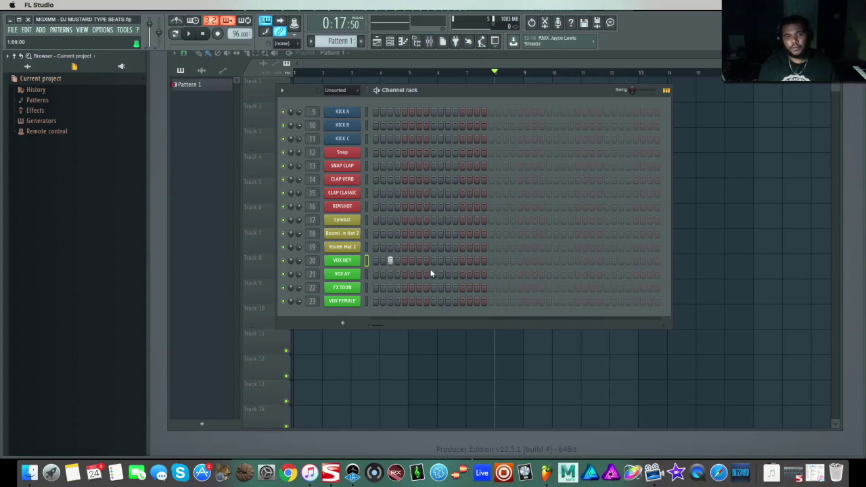
{"action": "left_click", "coordinate": [419, 261]}
{"action": "left_click", "coordinate": [447, 261]}
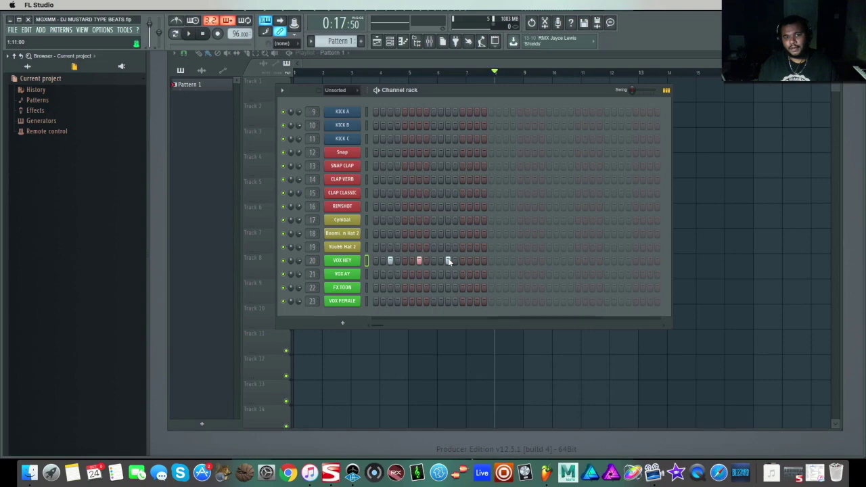
{"action": "left_click", "coordinate": [476, 262]}
- Play the pattern on its own in pattern mode to audition the VOX HEY hits
{"action": "key", "text": "space"}
{"action": "key", "text": "space"}
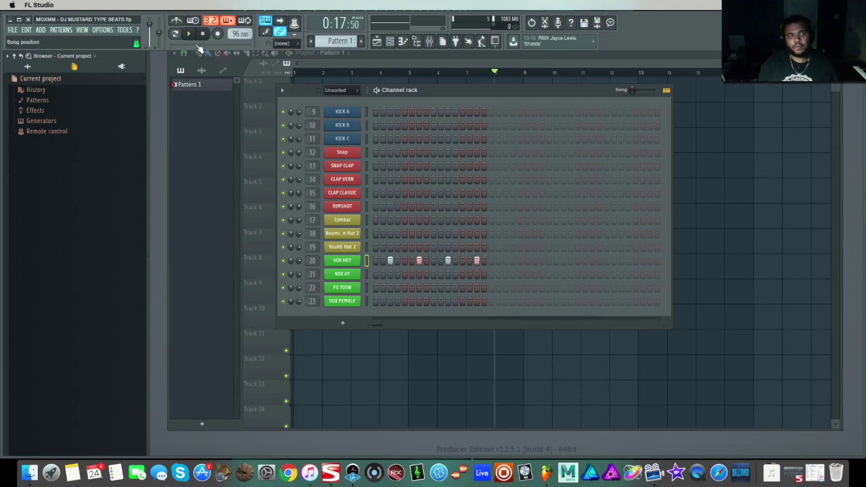
{"action": "key", "text": "space"}
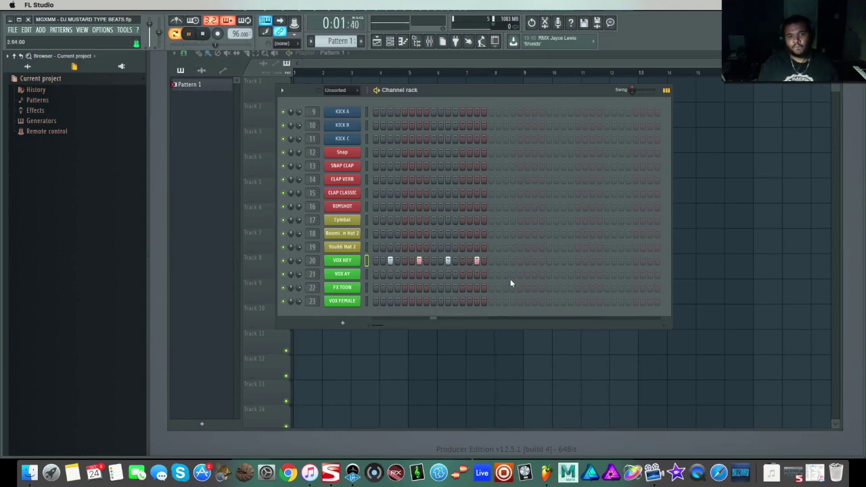
{"action": "key", "text": "space"}
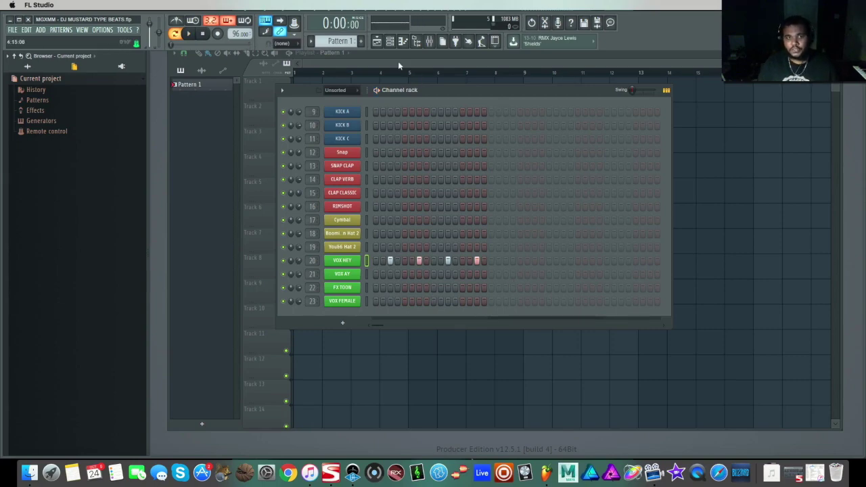
- Rename Pattern 1 as CHANT
{"action": "left_click", "coordinate": [311, 41]}
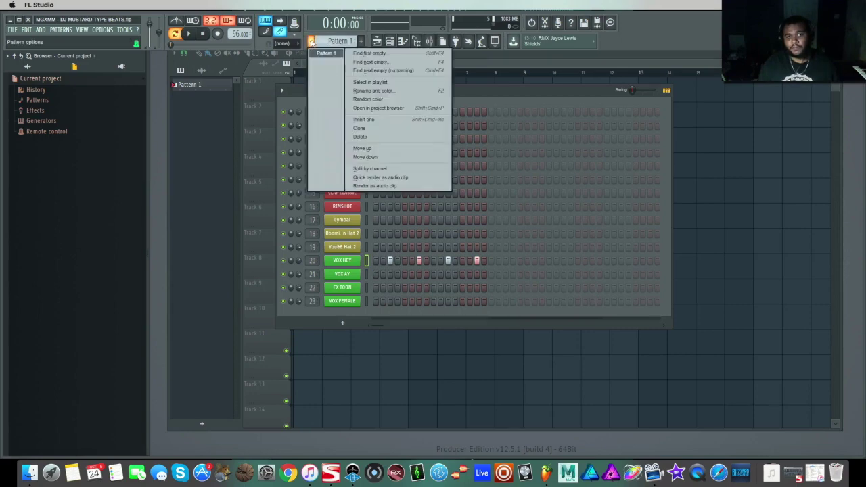
{"action": "left_click", "coordinate": [405, 91]}
{"action": "type", "text": "CHAN"}
{"action": "key", "text": "BackSpace"}
{"action": "key", "text": "BackSpace"}
{"action": "type", "text": "ANT"}
{"action": "key", "text": "Return"}
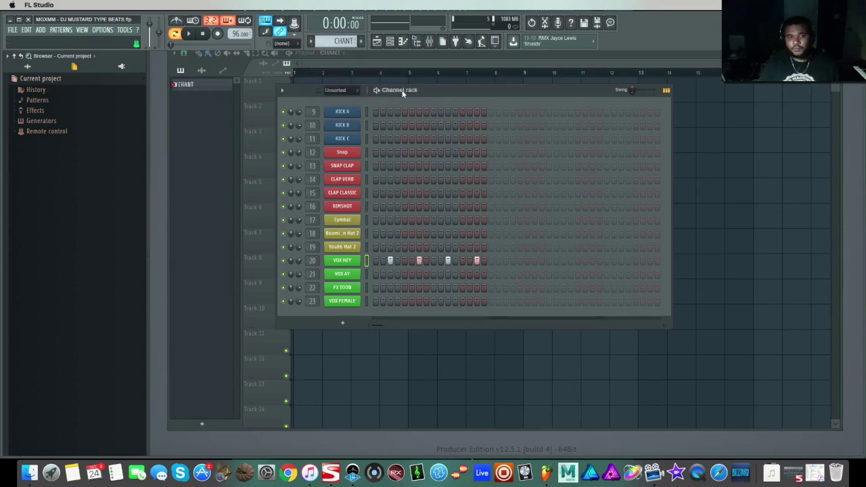
- Place CHANT clips in bars 1 and 2 of Track 1 in the playlist
{"action": "left_click_drag", "start_coordinate": [466, 87], "coordinate": [478, 117]}
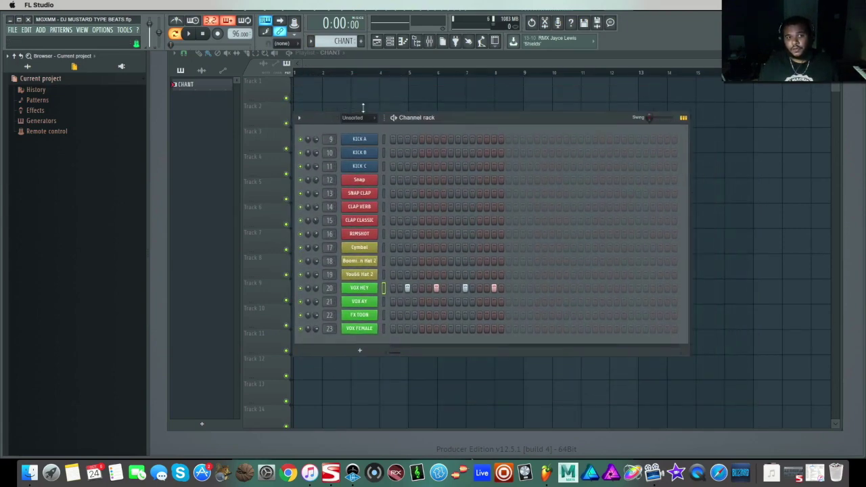
{"action": "left_click", "coordinate": [340, 94]}
{"action": "left_click_drag", "start_coordinate": [339, 94], "coordinate": [316, 83]}
{"action": "left_click", "coordinate": [329, 93]}
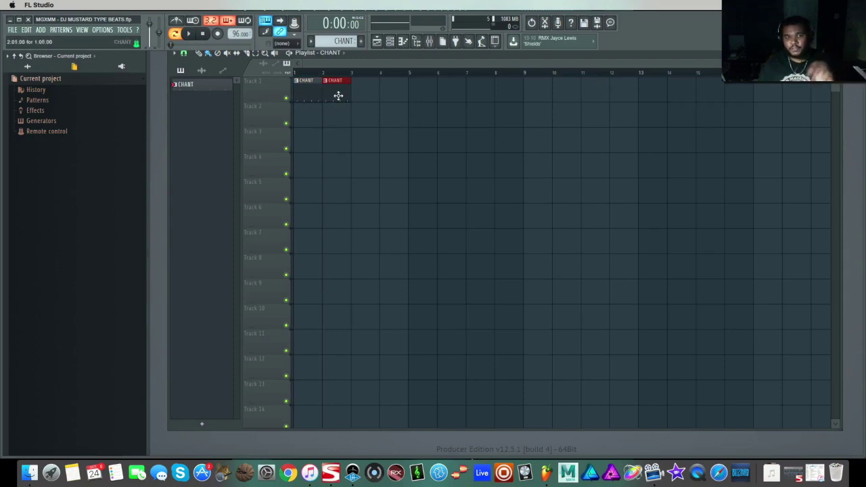
- Try Snap hits on steps 5 and 13 in the CHANT pattern while playing it back
{"action": "left_click", "coordinate": [389, 42]}
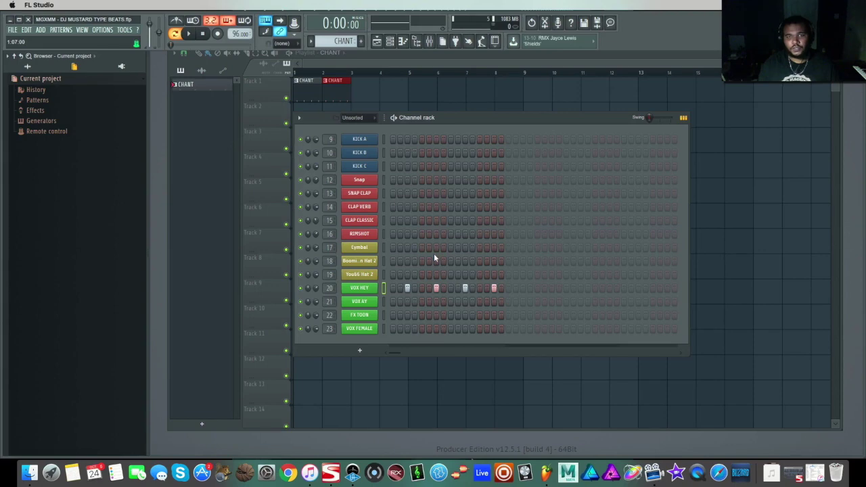
{"action": "left_click", "coordinate": [421, 179]}
{"action": "key", "text": "space"}
{"action": "left_click", "coordinate": [479, 180]}
{"action": "key", "text": "space"}
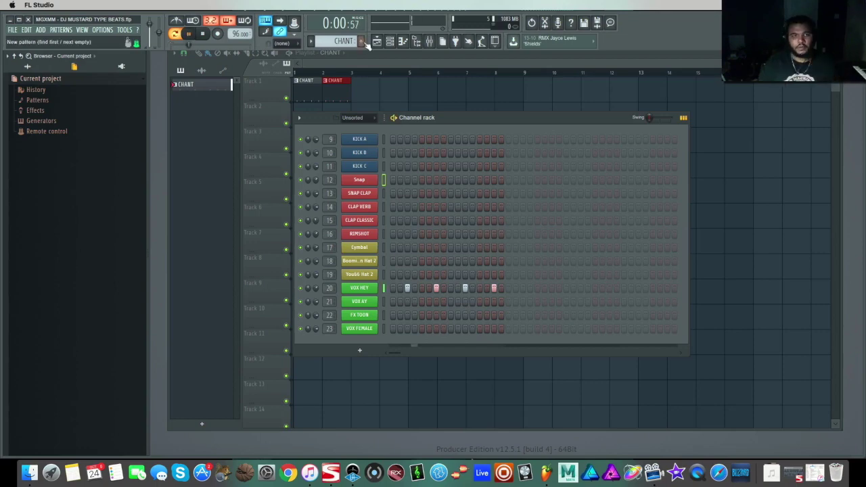
- Create a SNAP pattern with snap hits on steps 5 and 13 and place it in bars 1 and 2 of Track 2
{"action": "left_click", "coordinate": [363, 42]}
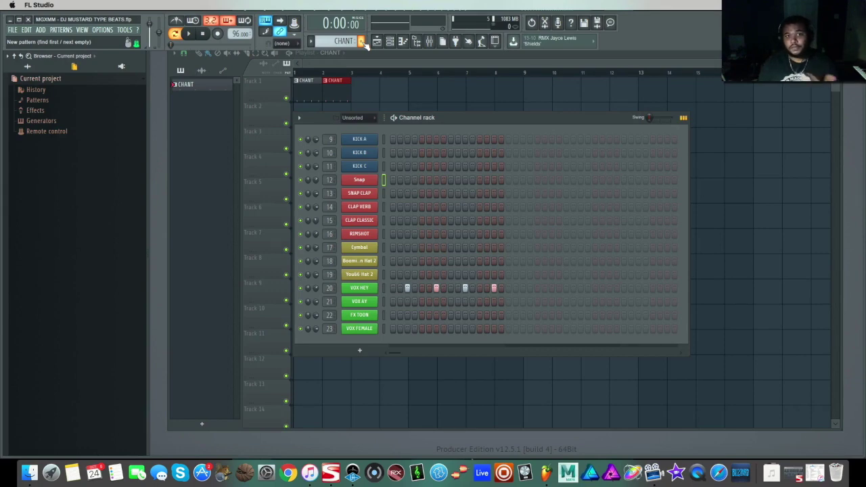
{"action": "left_click", "coordinate": [363, 41]}
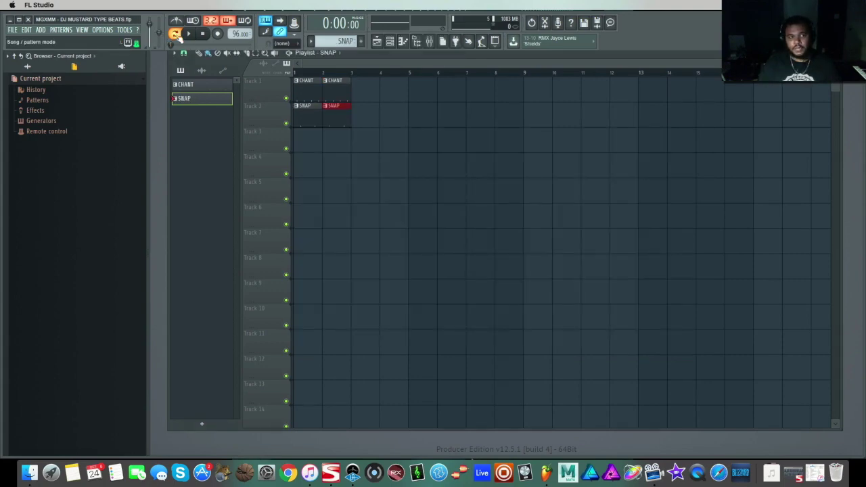
- Switch to song mode and play the CHANT and SNAP arrangement
{"action": "left_click", "coordinate": [175, 34]}
{"action": "key", "text": "space"}
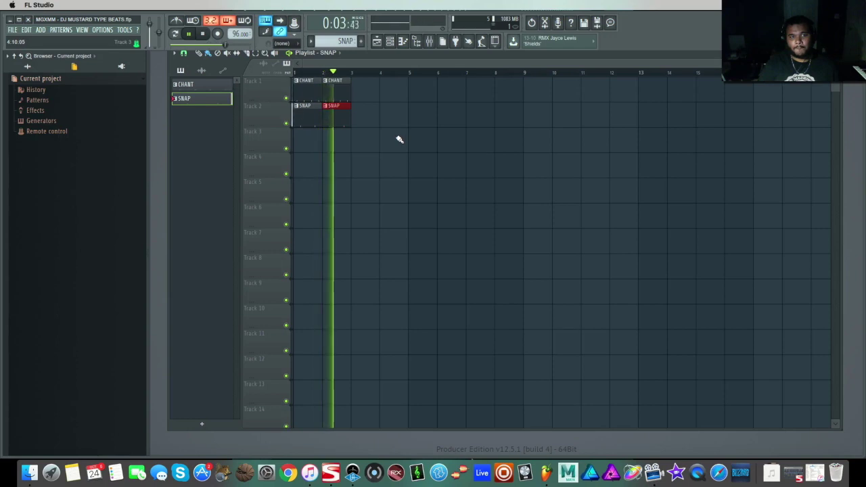
{"action": "key", "text": "space"}
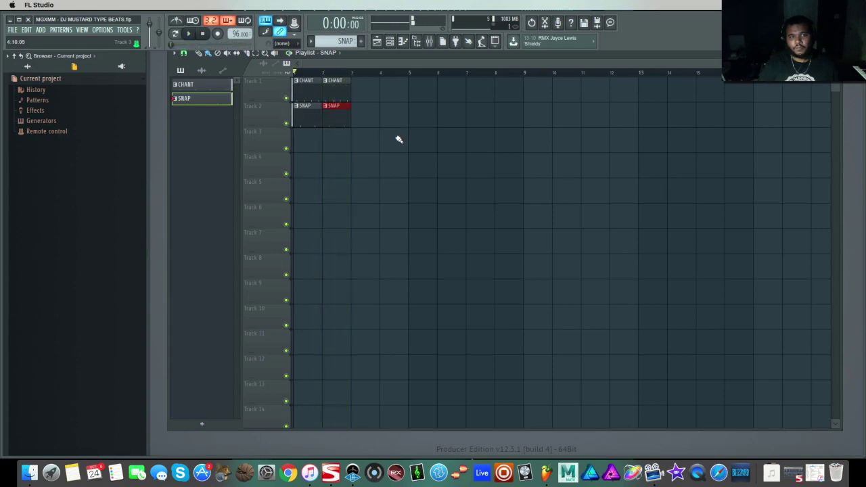
- Create a new pattern named CRASH and place it in bar 1 of Track 3
{"action": "left_click", "coordinate": [362, 42]}
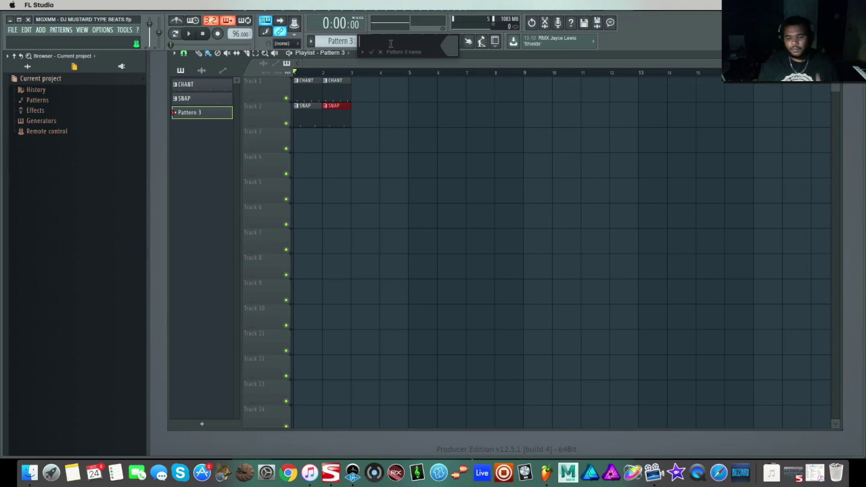
{"action": "type", "text": "CRASH"}
{"action": "key", "text": "Return"}
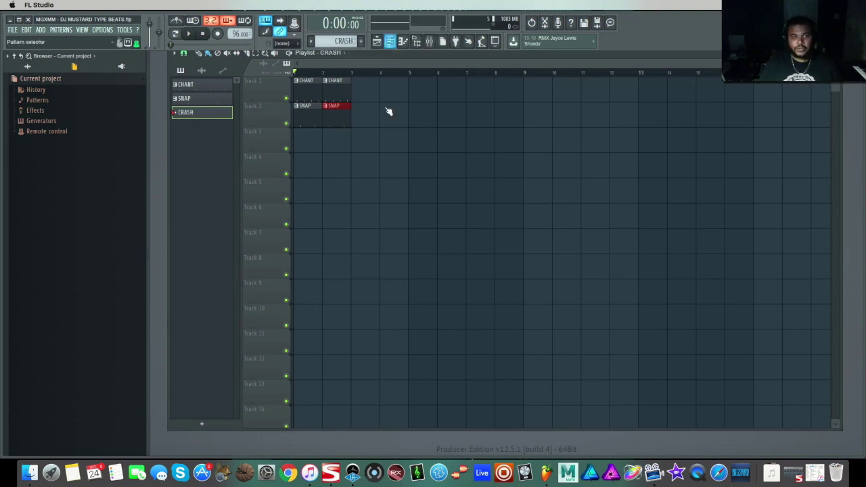
{"action": "left_click", "coordinate": [299, 150]}
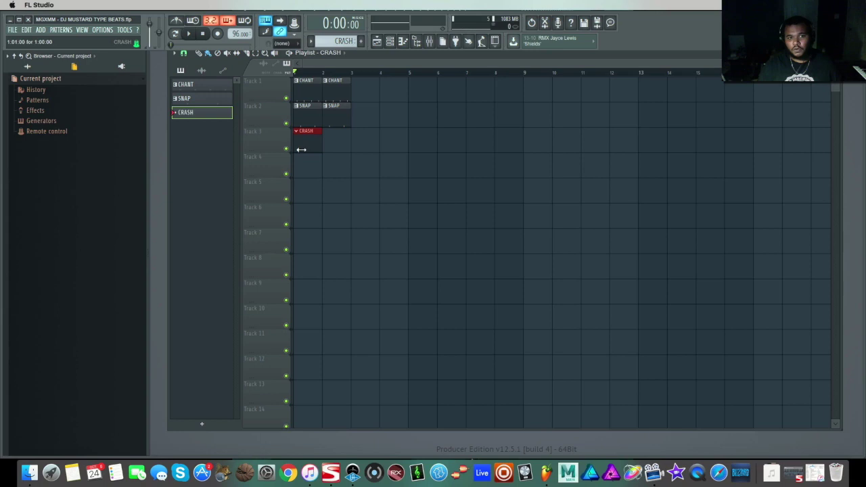
- Add a Cymbal hit on step 1 of the CRASH pattern and audition it with the arrangement
{"action": "left_click", "coordinate": [390, 41]}
{"action": "left_click", "coordinate": [393, 247]}
{"action": "key", "text": "space"}
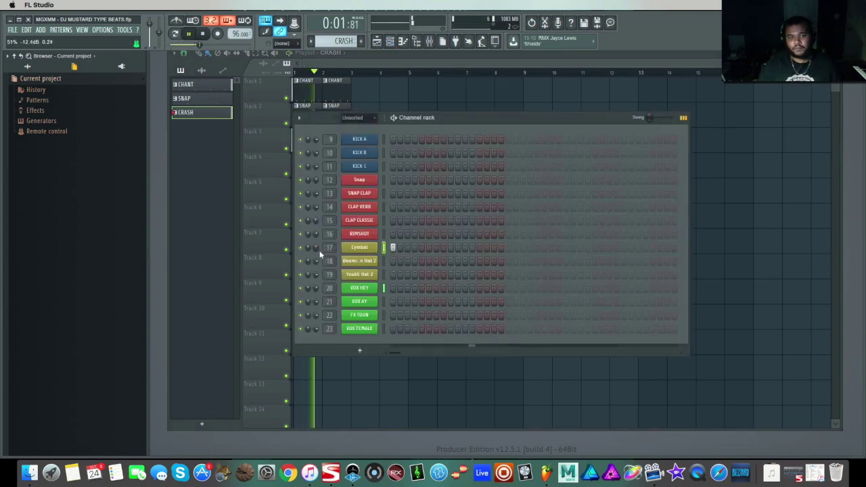
{"action": "key", "text": "space"}
{"action": "left_click", "coordinate": [390, 41]}
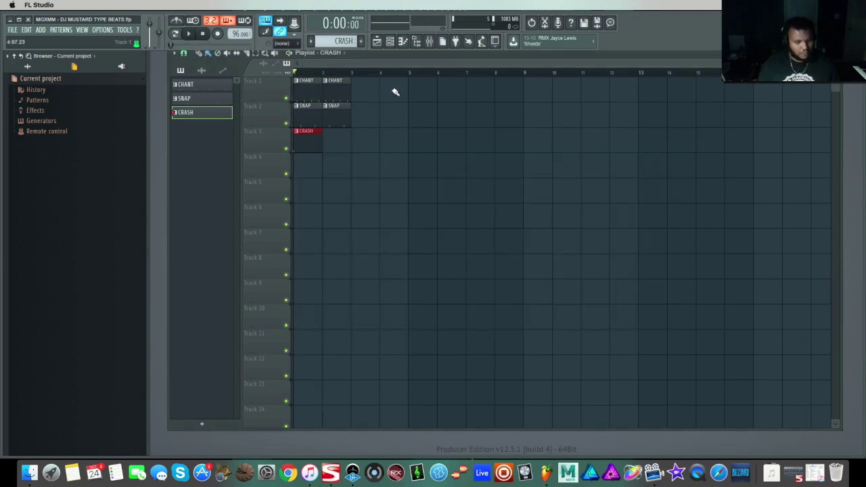
- Duplicate all the clips in bars 1 and 2 into bars 3 and 4
{"action": "left_click_drag", "start_coordinate": [392, 87], "coordinate": [293, 178]}
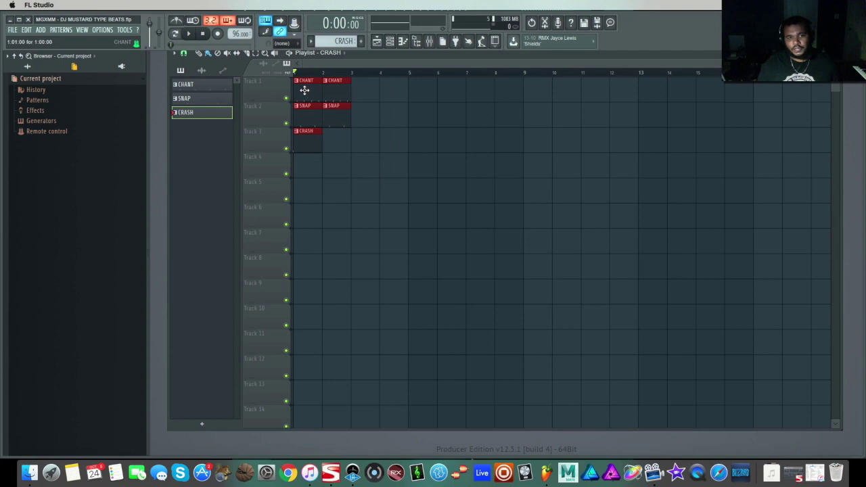
{"action": "key", "text": "ctrl+b"}
{"action": "left_click", "coordinate": [442, 111]}
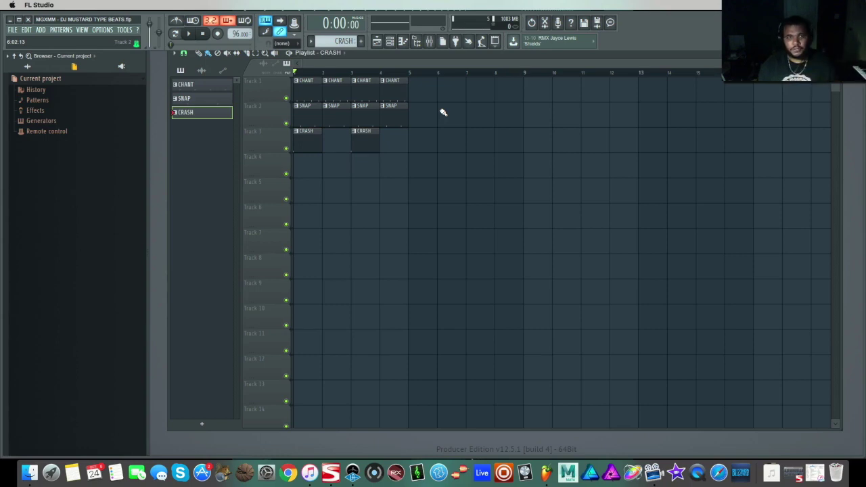
- Place a CRASH clip in bar 4 of Track 4 and duplicate bars 1 to 4 into bars 5 to 8
{"action": "left_click", "coordinate": [385, 168]}
{"action": "left_click_drag", "start_coordinate": [452, 76], "coordinate": [294, 204]}
{"action": "key", "text": "ctrl+b"}
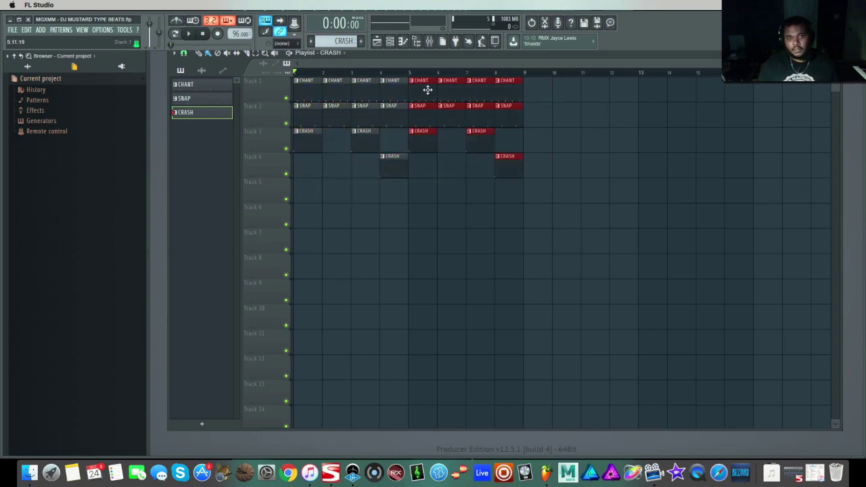
{"action": "key", "text": "ctrl+d"}
- Delete the extra CRASH clips from bars 4 and 8 and all the duplicated clips in bars 5 to 8
{"action": "left_click_drag", "start_coordinate": [505, 163], "coordinate": [506, 187]}
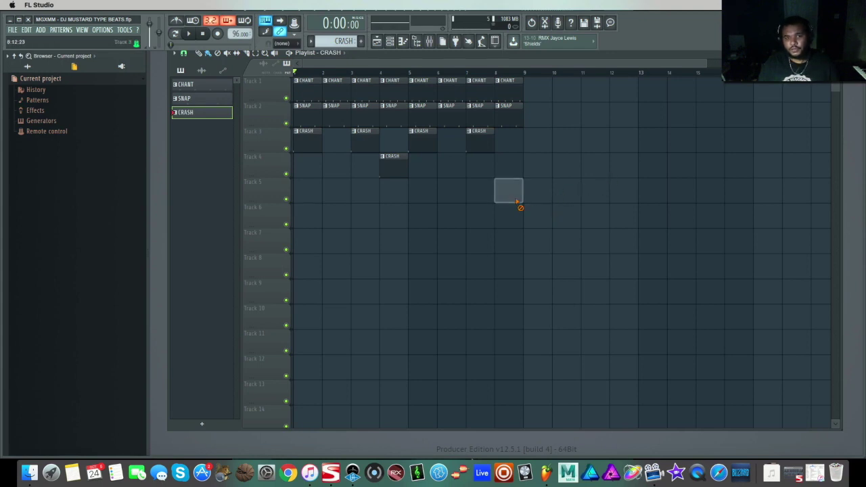
{"action": "right_click", "coordinate": [509, 192]}
{"action": "right_click", "coordinate": [393, 166]}
{"action": "left_click_drag", "start_coordinate": [542, 82], "coordinate": [417, 176]}
{"action": "right_click", "coordinate": [422, 92]}
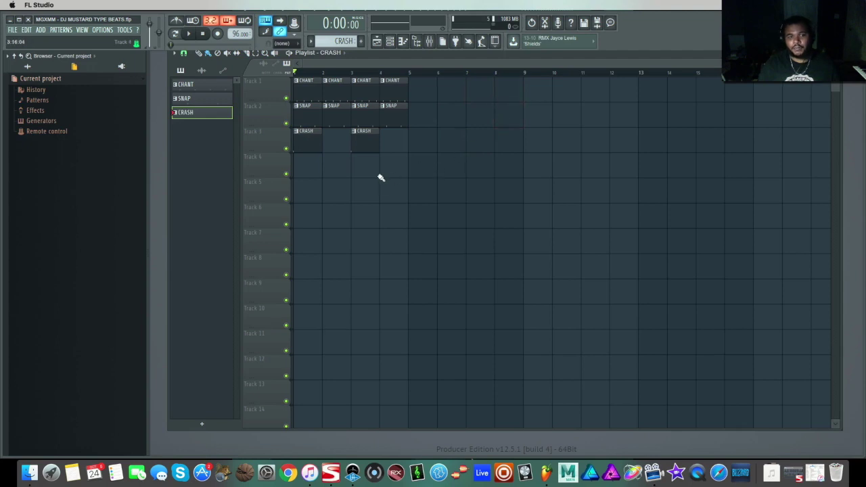
- Create a new pattern named ROLLER and place it in bar 4 of Track 4
{"action": "left_click", "coordinate": [366, 42]}
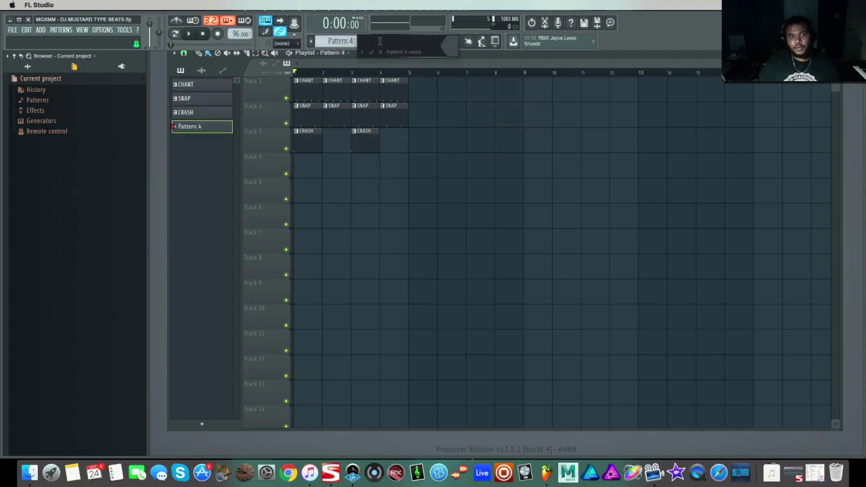
{"action": "type", "text": "ROLLER"}
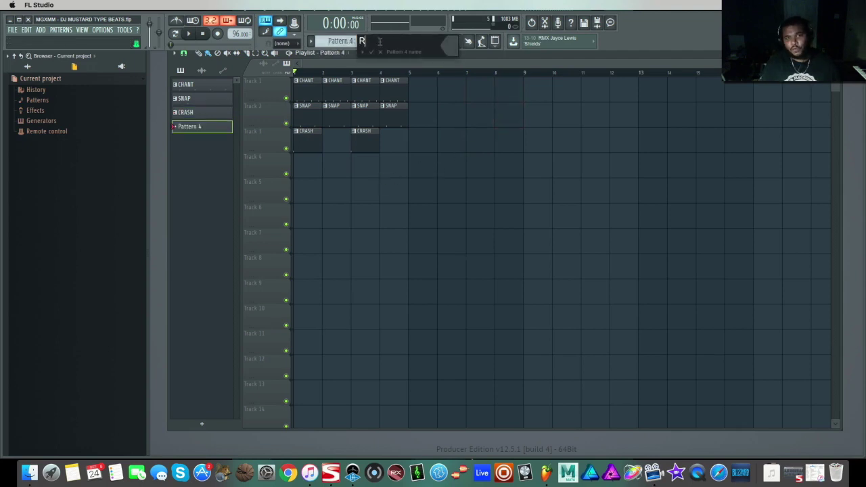
{"action": "key", "text": "Return"}
{"action": "left_click", "coordinate": [386, 170]}
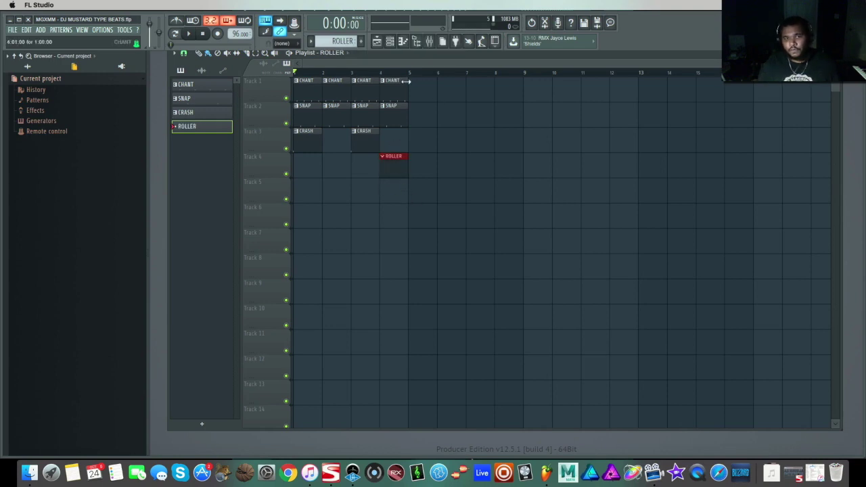
- Select bar 4 for looping, add CLAP CLASSIC hits on steps 9 to 13 of the ROLLER pattern, and play them back
{"action": "left_click_drag", "start_coordinate": [408, 73], "coordinate": [380, 73]}
{"action": "left_click", "coordinate": [391, 41]}
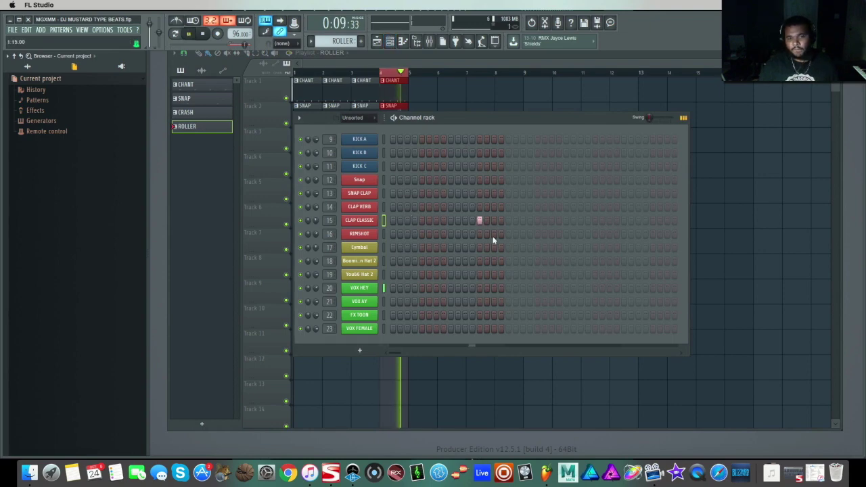
{"action": "key", "text": "space"}
{"action": "left_click_drag", "start_coordinate": [450, 220], "coordinate": [471, 227]}
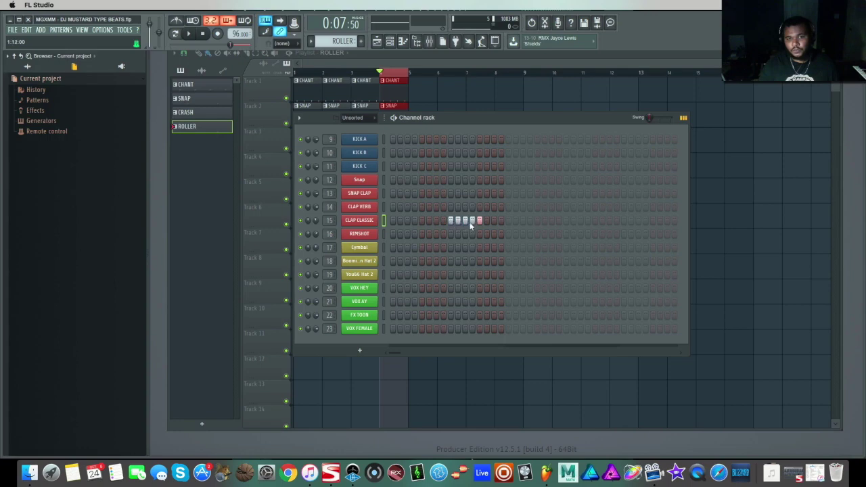
{"action": "key", "text": "space"}
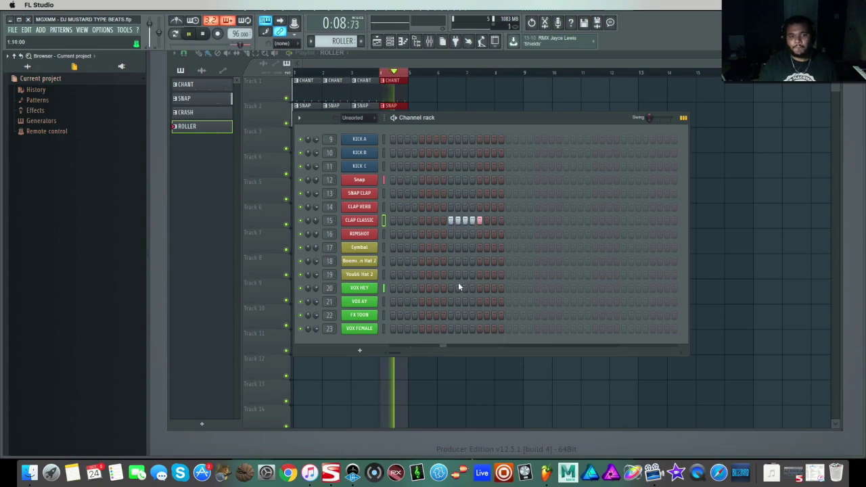
{"action": "key", "text": "space"}
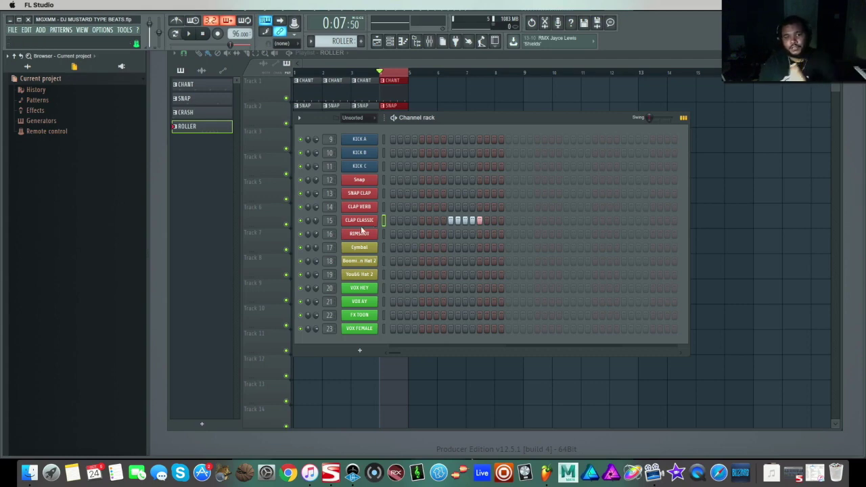
- Open the CLAP CLASSIC notes of the ROLLER pattern in the piano roll and set the grid snap to 1/2 step
{"action": "right_click", "coordinate": [368, 221]}
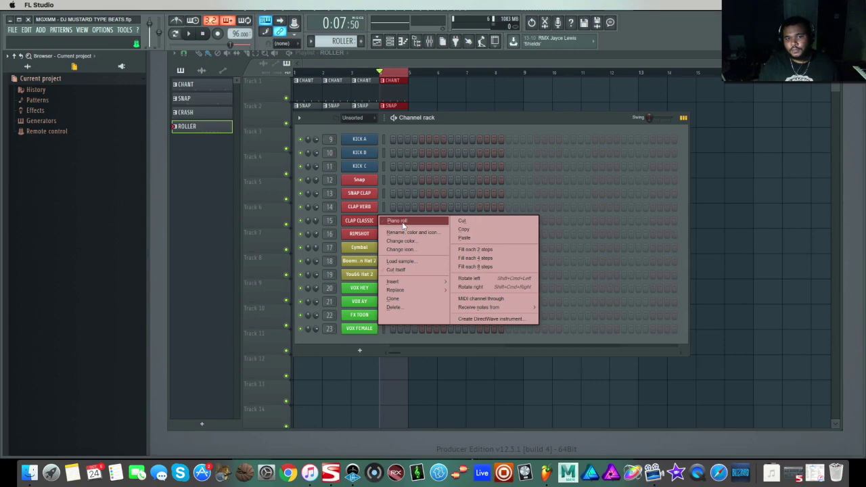
{"action": "left_click", "coordinate": [403, 226]}
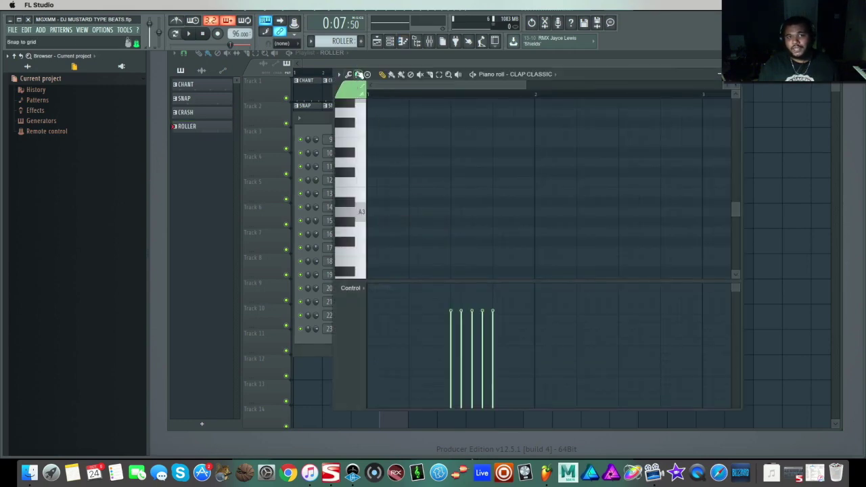
{"action": "left_click", "coordinate": [359, 75]}
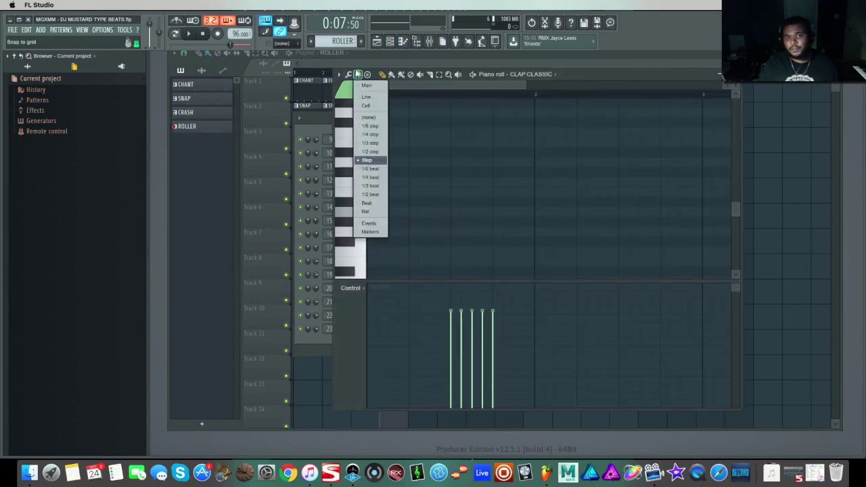
{"action": "left_click", "coordinate": [373, 153]}
- Delete the fifth clap note, duplicate the remaining four notes half a step apart to form an eight-hit roll, and play it back
{"action": "scroll", "coordinate": [499, 186], "scroll_direction": "down", "scroll_amount": 1}
{"action": "scroll", "coordinate": [499, 191], "scroll_direction": "up", "scroll_amount": 15}
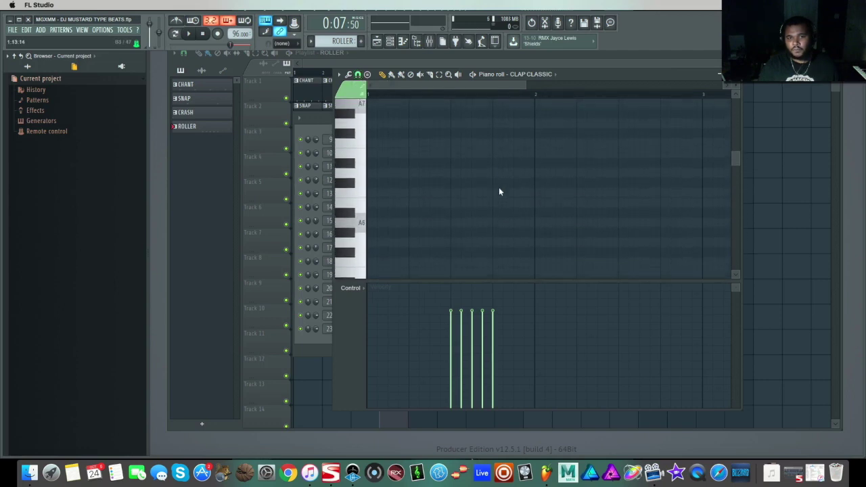
{"action": "scroll", "coordinate": [499, 190], "scroll_direction": "down", "scroll_amount": 5}
{"action": "left_click_drag", "start_coordinate": [525, 85], "coordinate": [431, 89]}
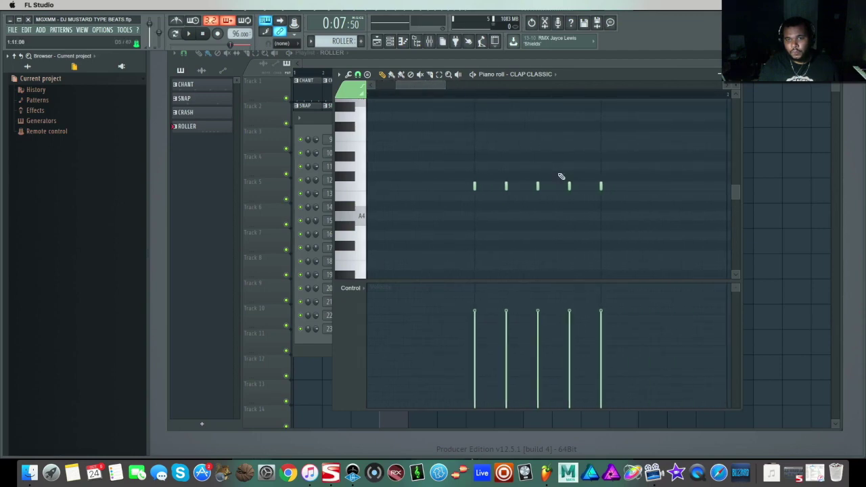
{"action": "right_click", "coordinate": [601, 186]}
{"action": "left_click_drag", "start_coordinate": [599, 182], "coordinate": [453, 215]}
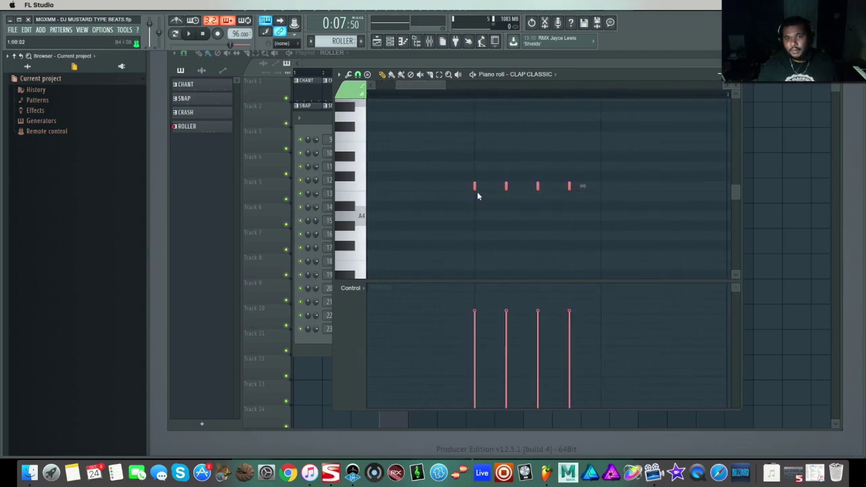
{"action": "left_click_drag", "start_coordinate": [474, 187], "coordinate": [491, 186]}
{"action": "right_click", "coordinate": [542, 150]}
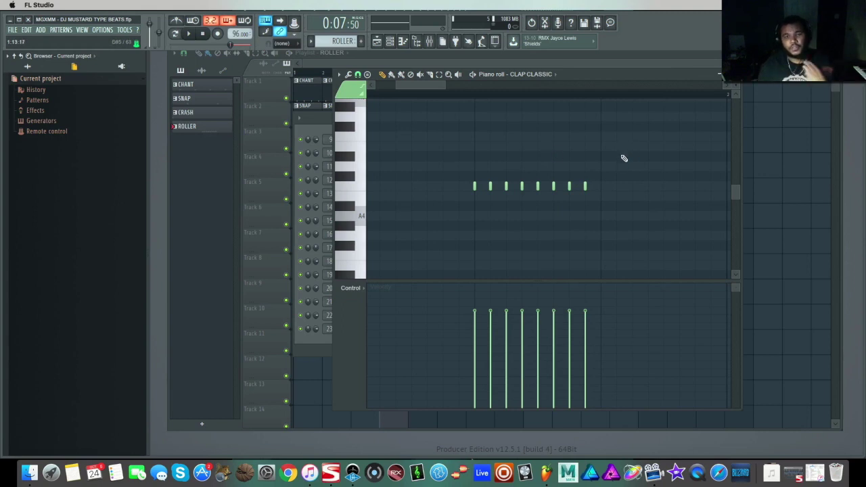
{"action": "key", "text": "space"}
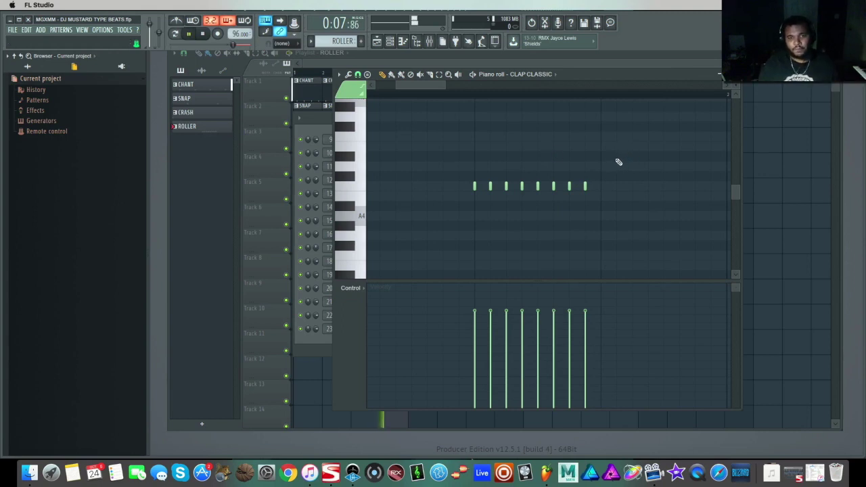
{"action": "key", "text": "space"}
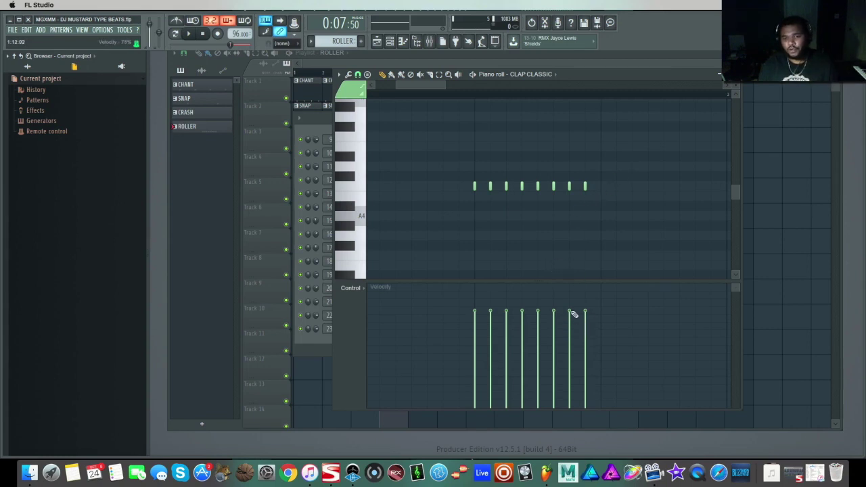
- Shape the velocities of the eight clap notes into a rising ramp, play the roll back, and close the piano roll
{"action": "mouse_move", "coordinate": [572, 313]}
{"action": "left_mouse_down"}
{"action": "mouse_move", "coordinate": [545, 360]}
{"action": "mouse_move", "coordinate": [474, 405]}
{"action": "left_mouse_up"}
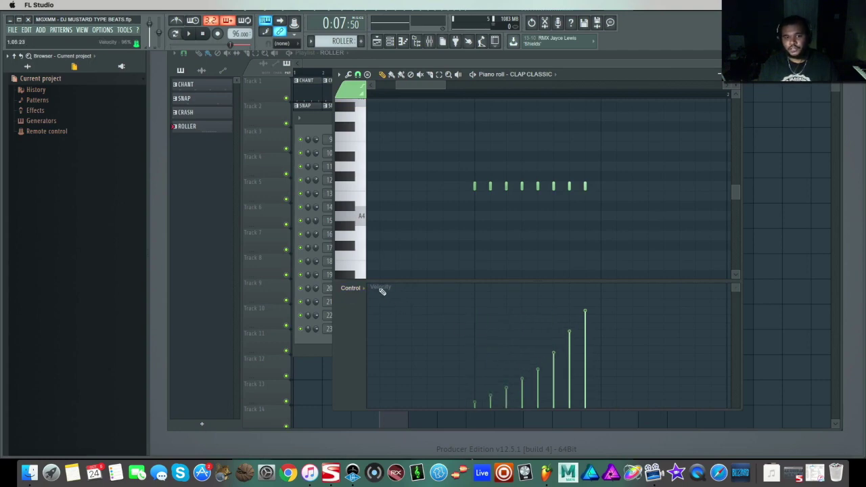
{"action": "key", "text": "space"}
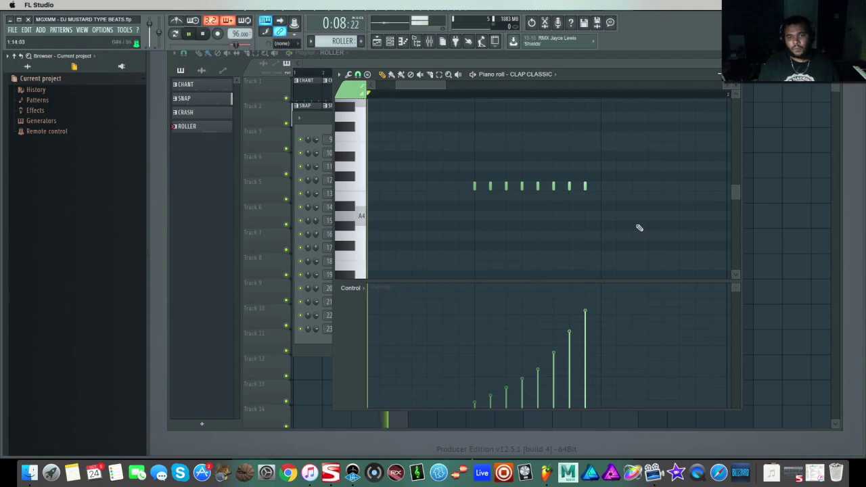
{"action": "key", "text": "space"}
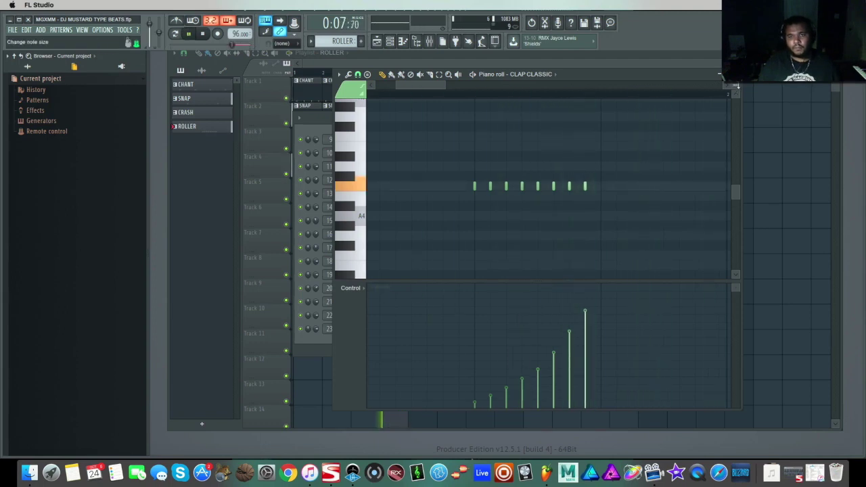
{"action": "key", "text": "F7"}
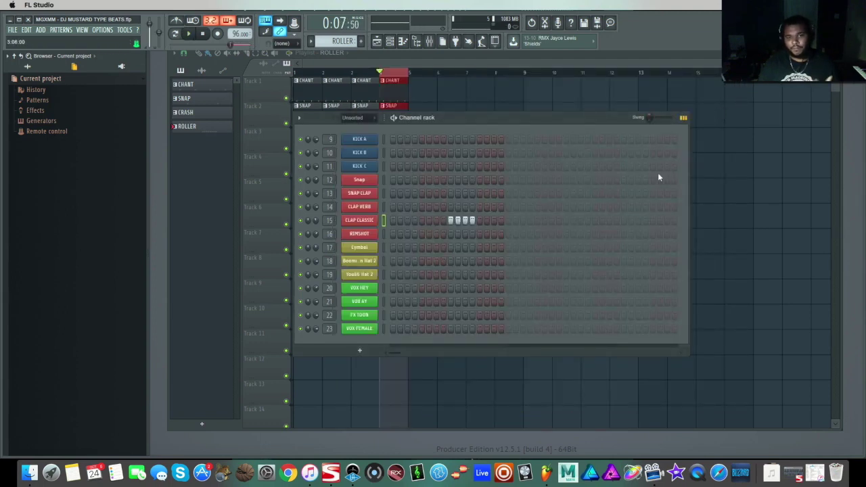
- Create a new pattern named VERB CLAP and place it in bar 4 of Track 5
{"action": "key", "text": "F6"}
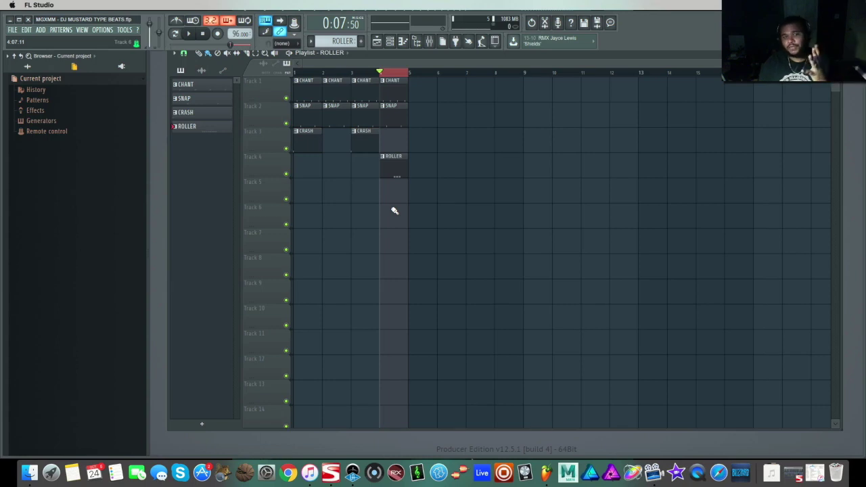
{"action": "left_click", "coordinate": [362, 42]}
{"action": "left_click", "coordinate": [383, 195]}
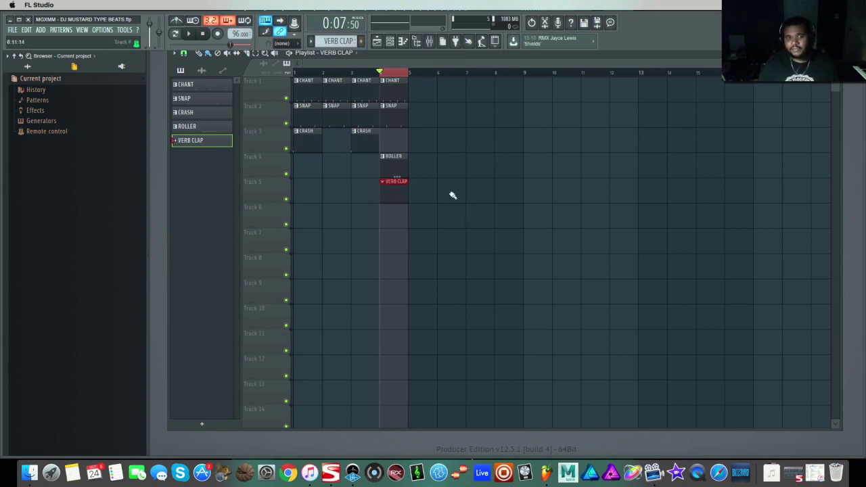
- Add a CLAP VERB hit on step 13 of the VERB CLAP pattern and play it back
{"action": "left_click", "coordinate": [390, 41]}
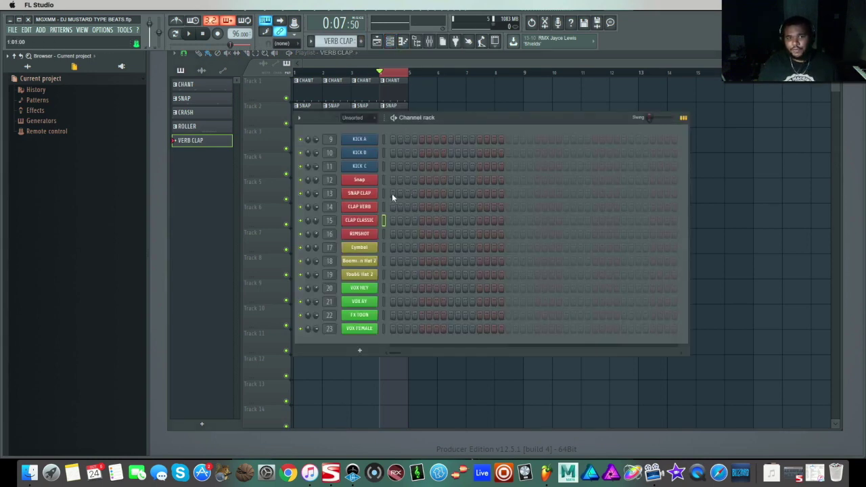
{"action": "left_click", "coordinate": [479, 207]}
{"action": "key", "text": "space"}
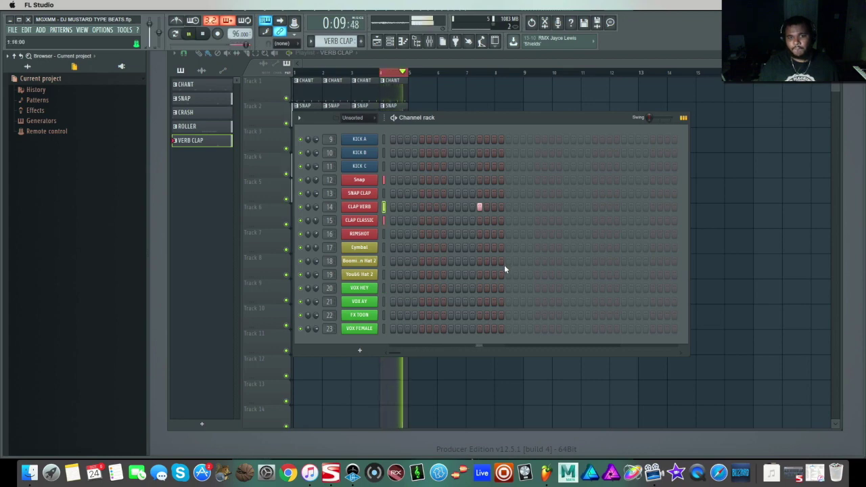
{"action": "key", "text": "space"}
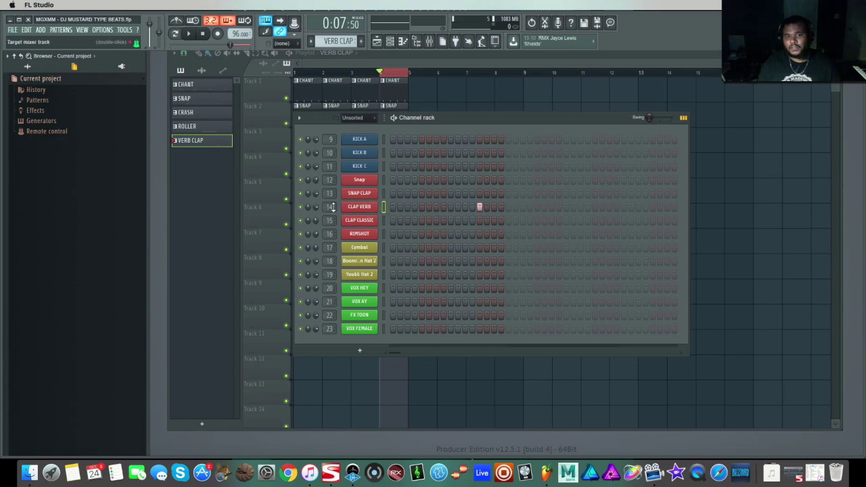
- Load Fruity Convolver in the first effect slot of the CLAP VERB mixer track with the Evnt - Hall (Warm) preset
{"action": "left_click", "coordinate": [436, 48]}
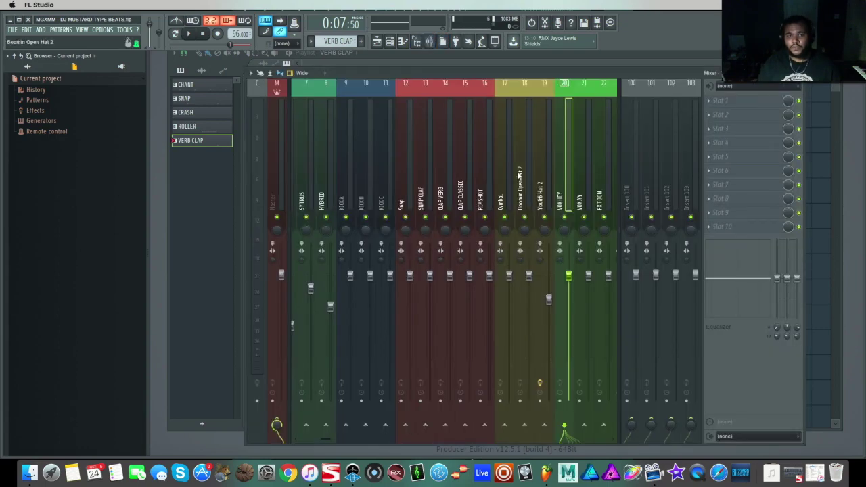
{"action": "left_click", "coordinate": [438, 124]}
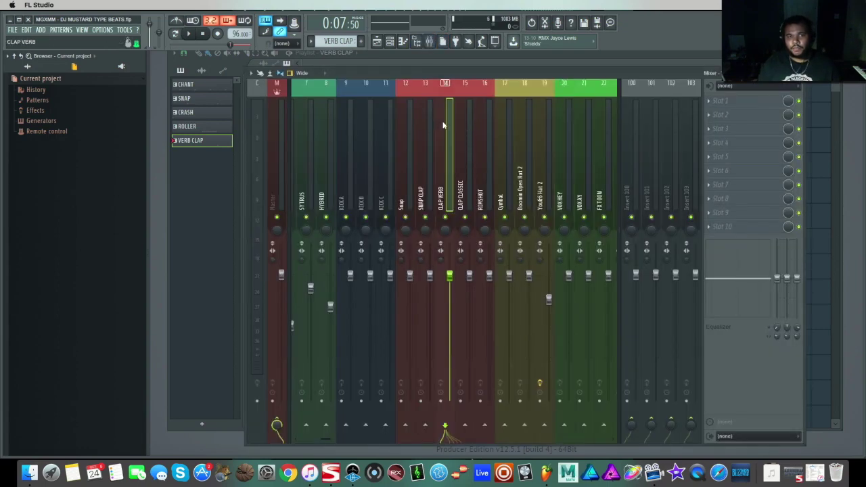
{"action": "left_click", "coordinate": [719, 101]}
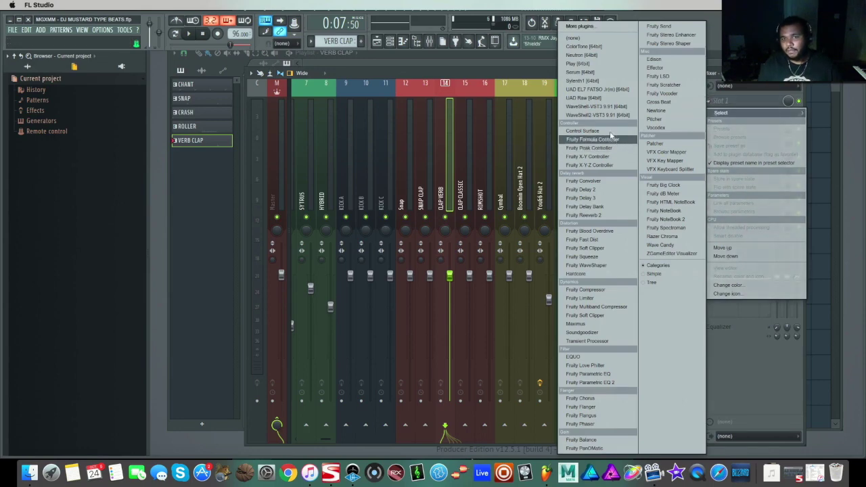
{"action": "left_click", "coordinate": [609, 181]}
{"action": "left_click", "coordinate": [503, 169]}
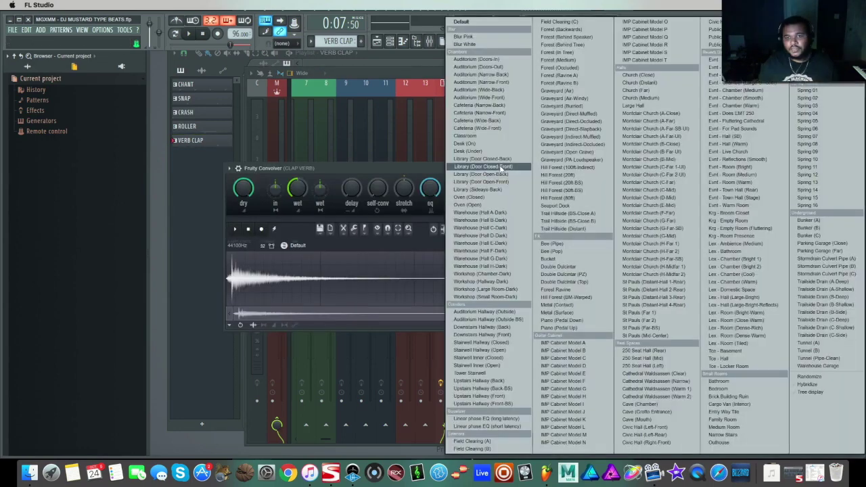
{"action": "left_click", "coordinate": [748, 144]}
- Play back the clap with its reverb and lower the volume of the CLAP VERB mixer track
{"action": "key", "text": "space"}
{"action": "left_click", "coordinate": [545, 169]}
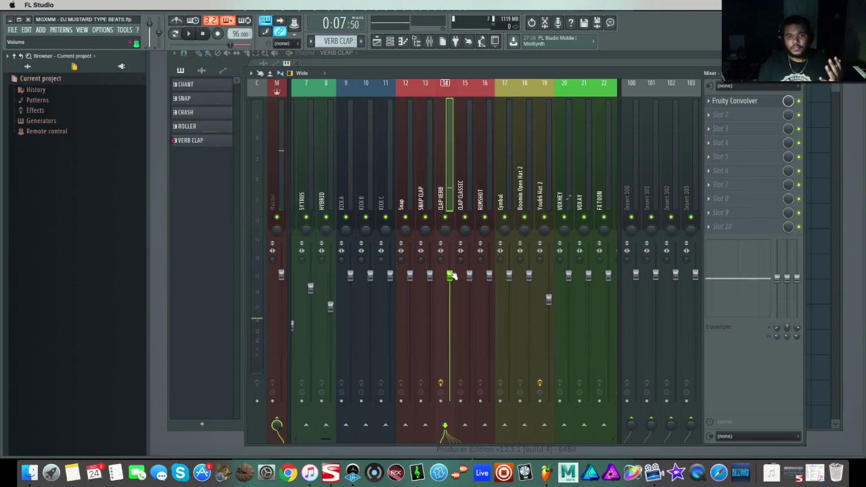
{"action": "left_click_drag", "start_coordinate": [450, 275], "coordinate": [450, 308]}
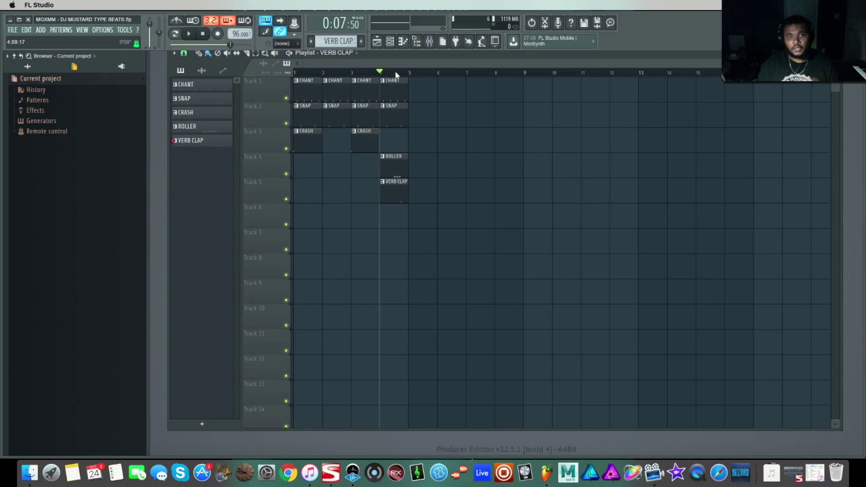
- Select bars 1 to 4 for looping and place a new pattern named KICK in bars 1 and 3 of Track 6
{"action": "left_click_drag", "start_coordinate": [408, 73], "coordinate": [293, 72]}
{"action": "left_click", "coordinate": [209, 35]}
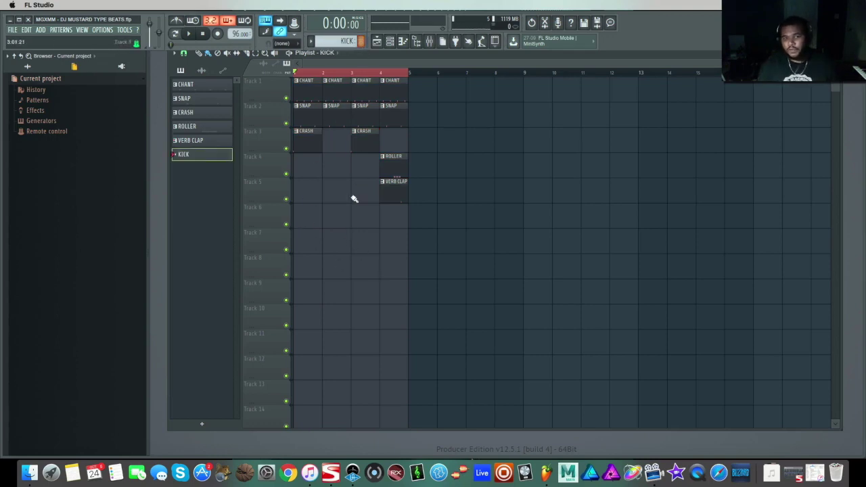
{"action": "left_click", "coordinate": [301, 222]}
{"action": "left_click", "coordinate": [358, 224]}
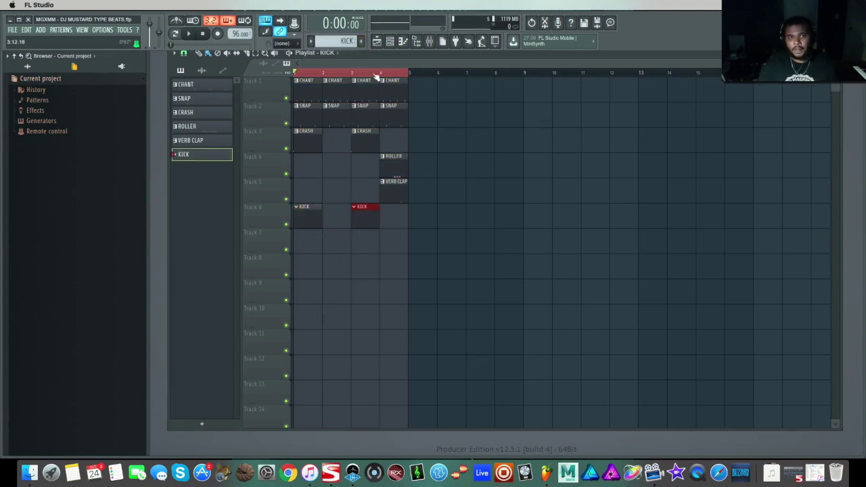
- Add KICK A hits on steps 1, 7, 17, 20, 23 and 29 of the KICK pattern while playing the loop
{"action": "key", "text": "F6"}
{"action": "left_click", "coordinate": [383, 139]}
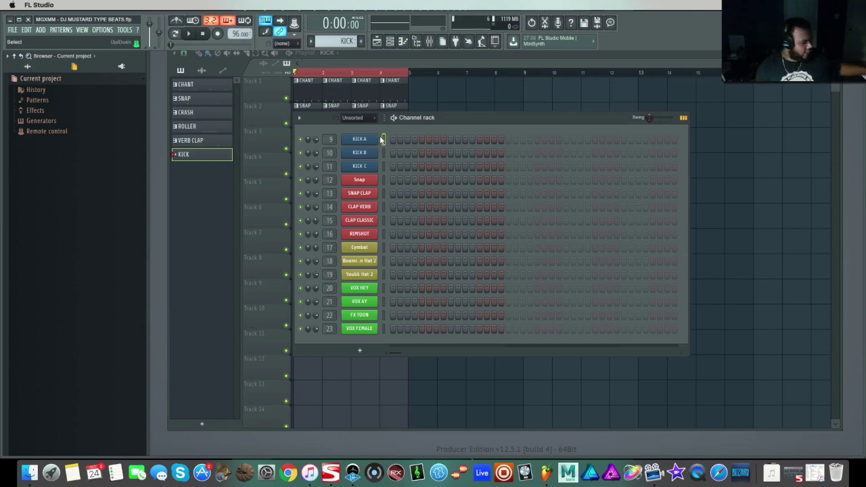
{"action": "left_click", "coordinate": [383, 167]}
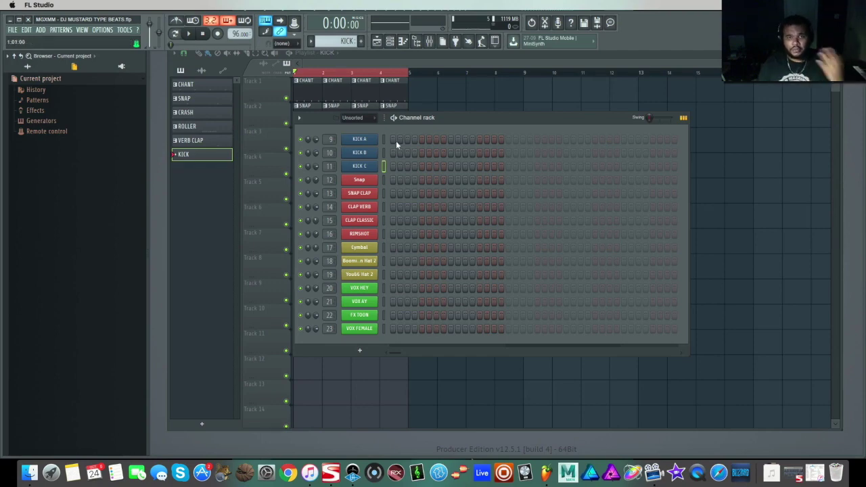
{"action": "left_click", "coordinate": [392, 140]}
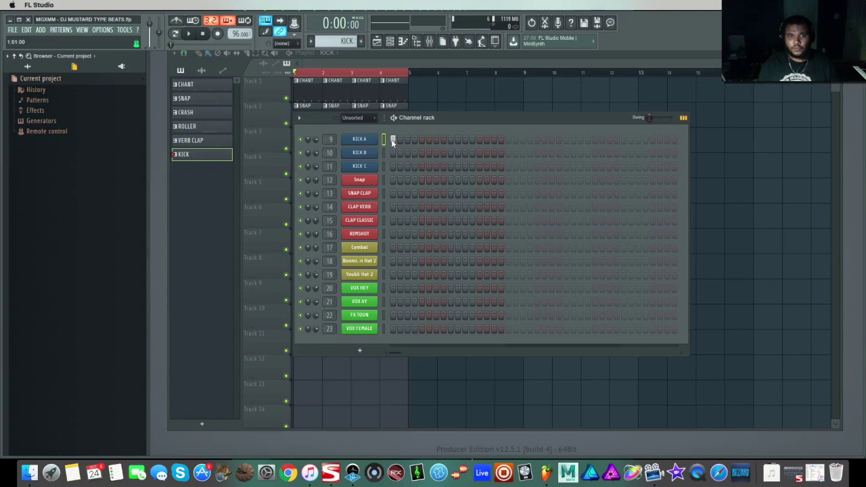
{"action": "left_click", "coordinate": [436, 139]}
{"action": "left_click", "coordinate": [508, 140]}
{"action": "key", "text": "space"}
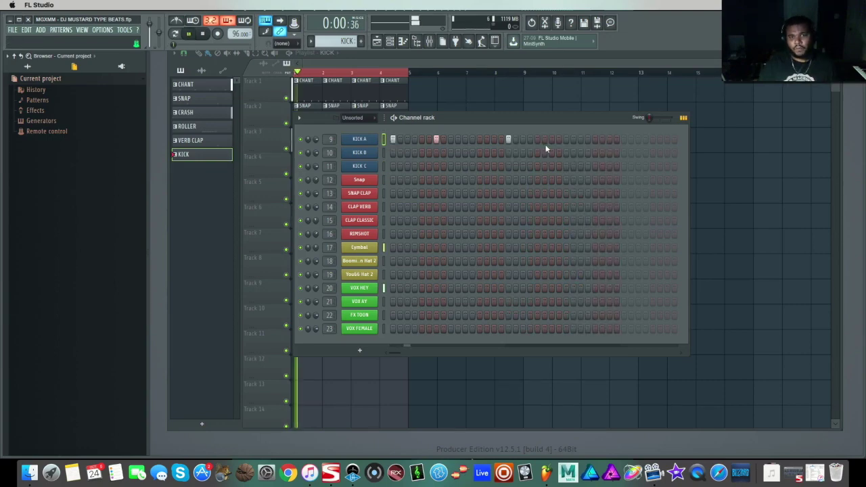
{"action": "left_click", "coordinate": [551, 139]}
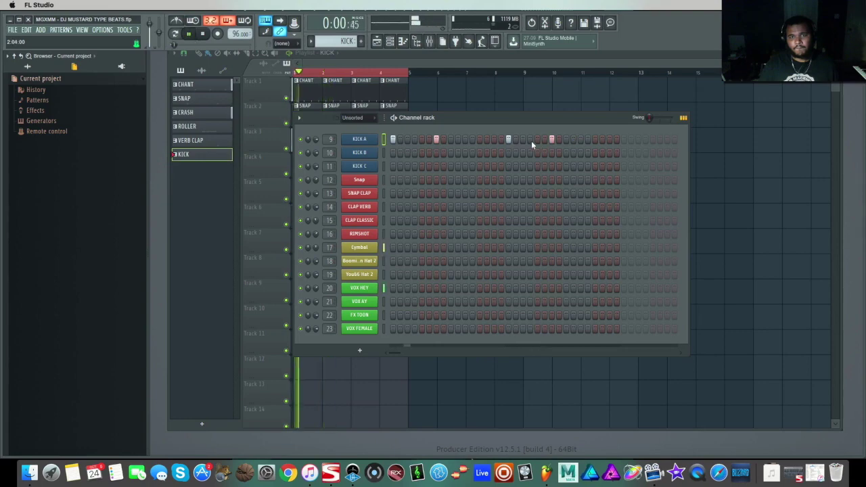
{"action": "left_click", "coordinate": [530, 140]}
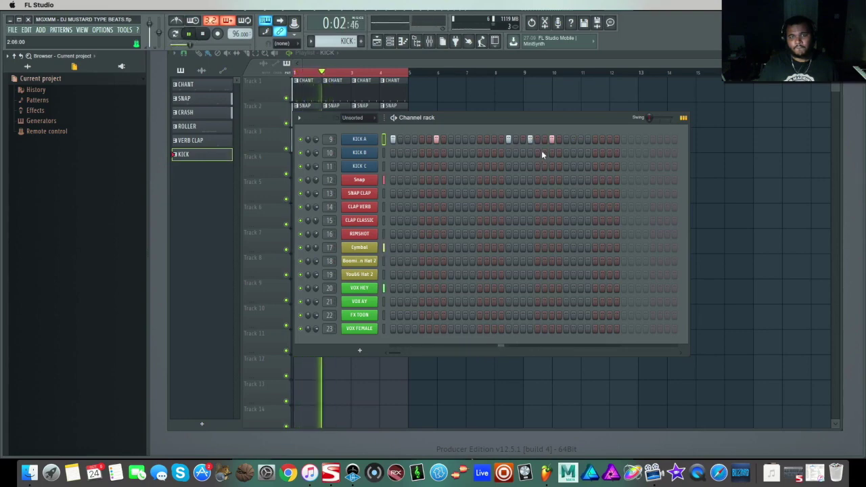
{"action": "left_click", "coordinate": [595, 139]}
{"action": "key", "text": "space"}
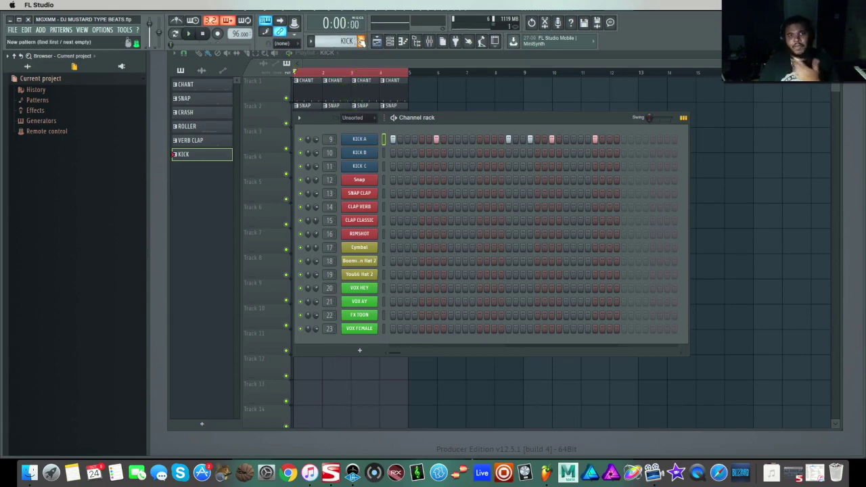
- Create a new pattern named CLAP and place it in bar 1 of Track 7
{"action": "left_click", "coordinate": [373, 40]}
{"action": "type", "text": "CLAP"}
{"action": "key", "text": "Return"}
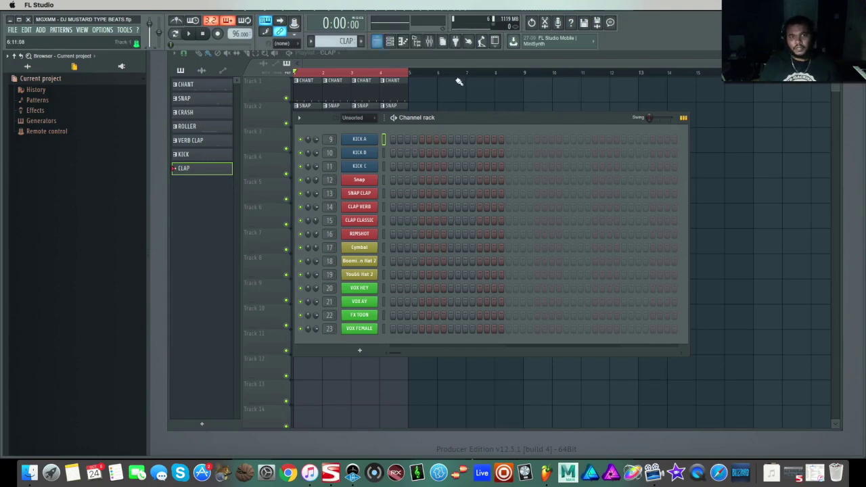
{"action": "key", "text": "F6"}
{"action": "left_click", "coordinate": [300, 249]}
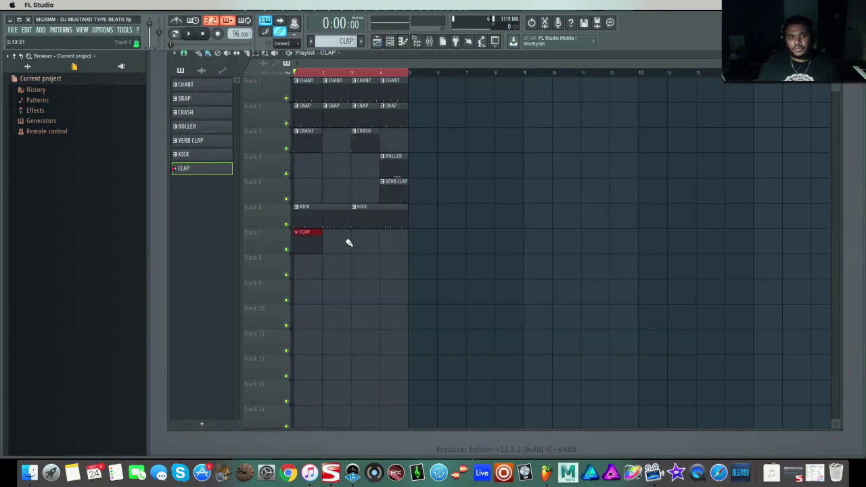
- Place the CLAP pattern in bars 2, 3 and 4 of Track 7, with CLAP CLASSIC hits on steps 5 and 13
{"action": "left_click", "coordinate": [334, 243]}
{"action": "left_click", "coordinate": [358, 241]}
{"action": "left_click", "coordinate": [386, 245]}
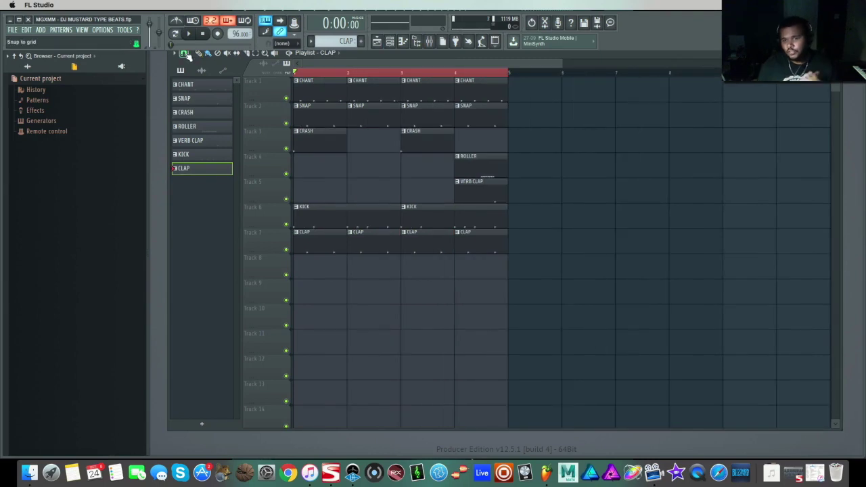
- Set the playlist snap to Beat, shorten the bar 4 CHANT, SNAP, ROLLER, KICK and CLAP clips by one beat, and audition from bar 3
{"action": "left_click", "coordinate": [184, 53]}
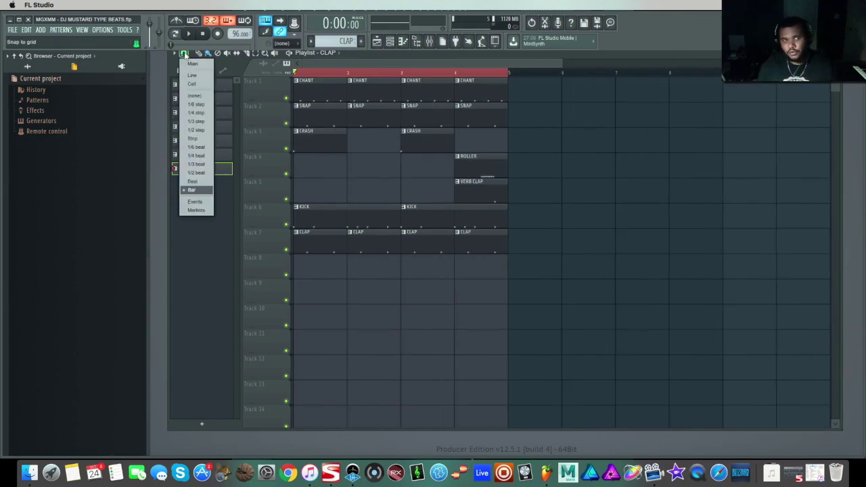
{"action": "left_click", "coordinate": [192, 182]}
{"action": "left_click_drag", "start_coordinate": [507, 91], "coordinate": [494, 121]}
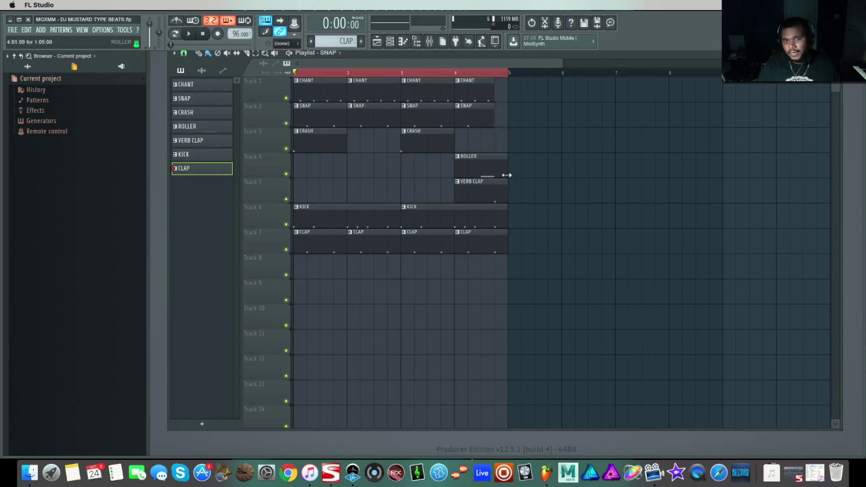
{"action": "left_click_drag", "start_coordinate": [498, 173], "coordinate": [494, 173]}
{"action": "left_click_drag", "start_coordinate": [506, 222], "coordinate": [497, 241]}
{"action": "left_click", "coordinate": [438, 72]}
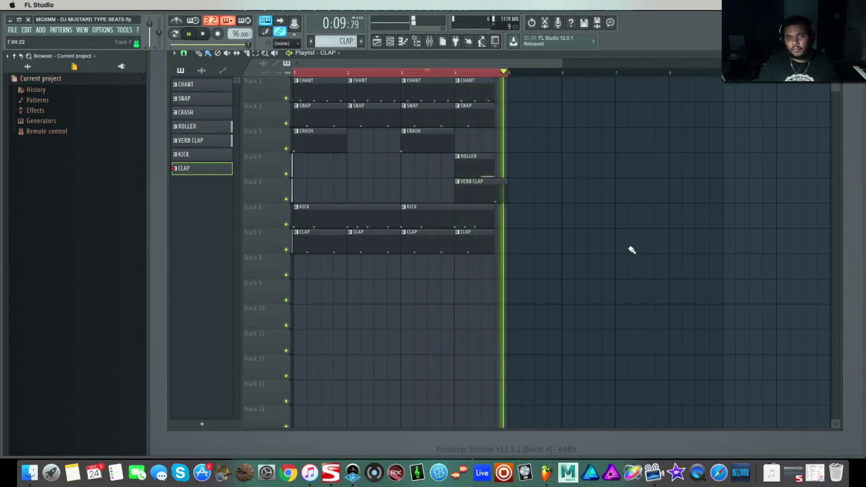
{"action": "key", "text": "space"}
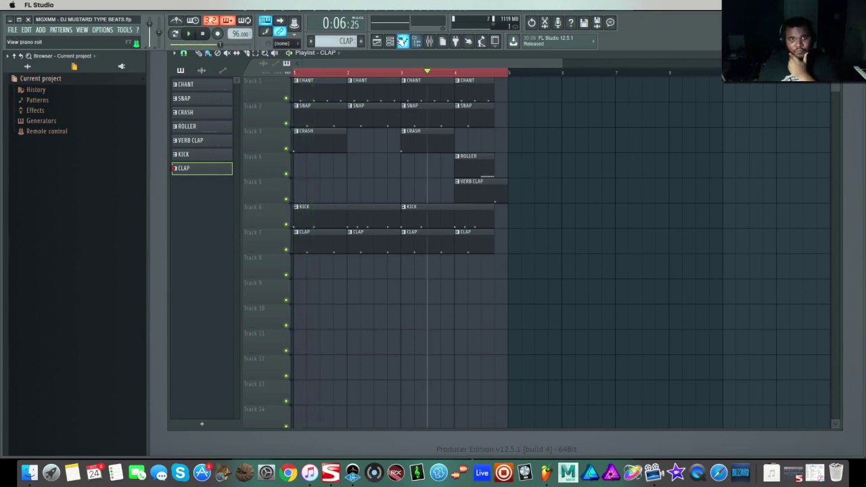
- Add a RIMSHOT hit on step 15 of the CLAP pattern and play it back
{"action": "left_click", "coordinate": [390, 42]}
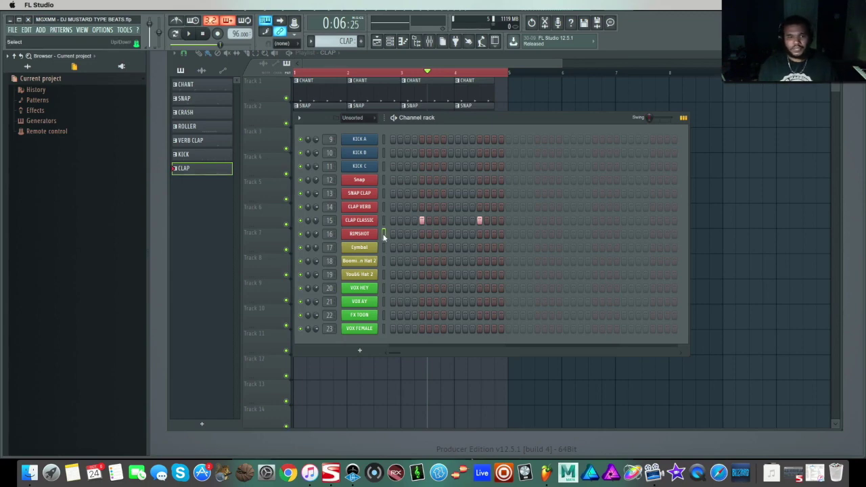
{"action": "left_click", "coordinate": [493, 233]}
{"action": "key", "text": "space"}
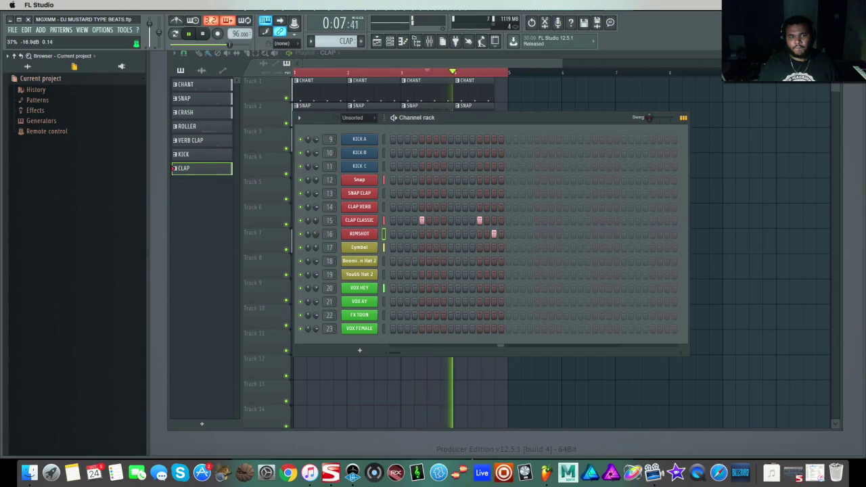
{"action": "key", "text": "space"}
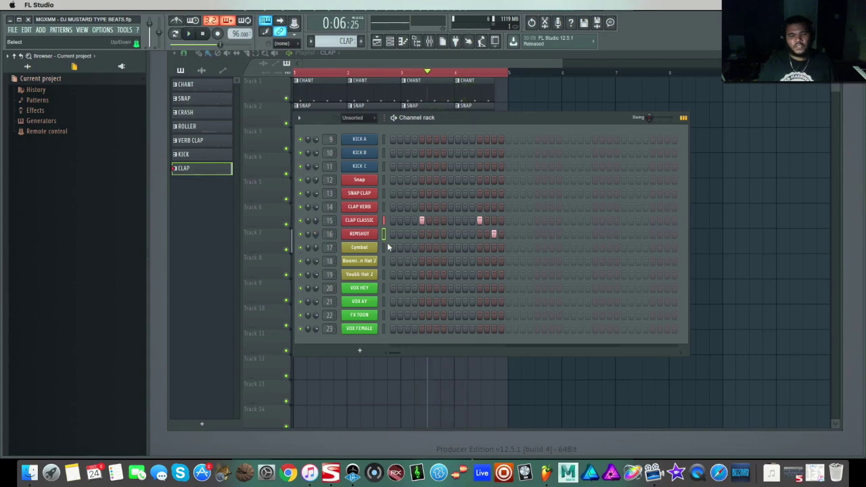
{"action": "key", "text": "F6"}
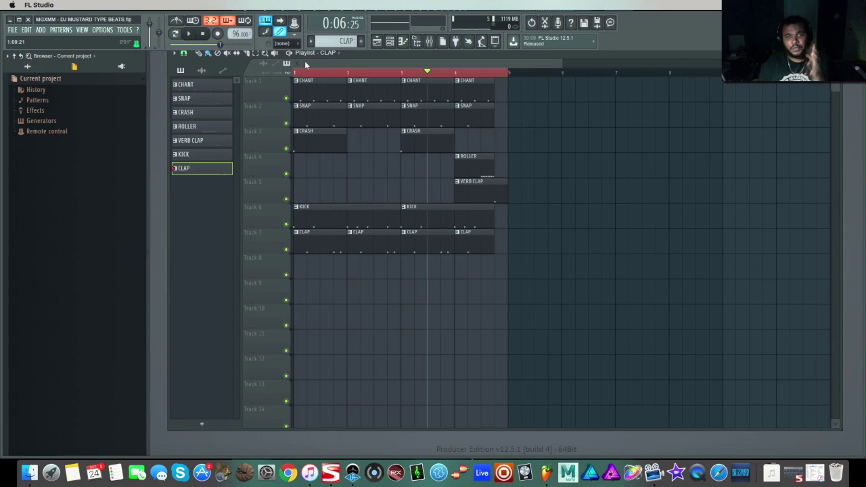
- Create a new pattern named HI HAT and place it in bars 1 and 3 of Track 8
{"action": "left_click", "coordinate": [390, 41]}
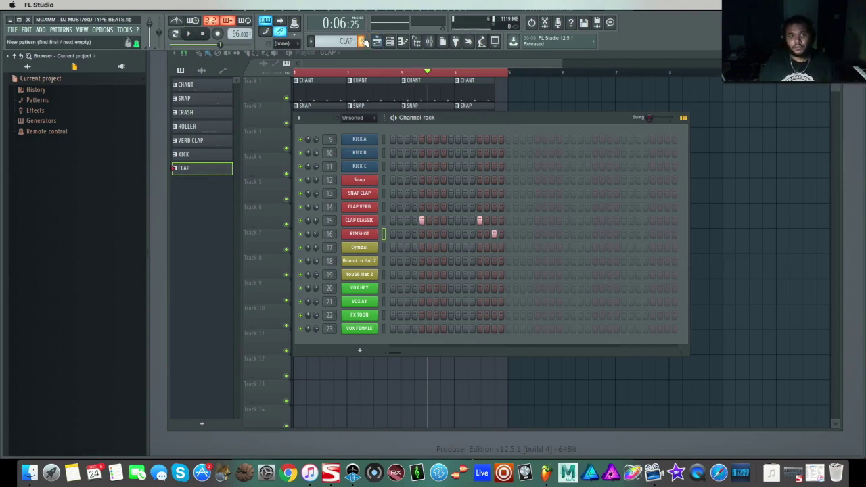
{"action": "left_click", "coordinate": [364, 41]}
{"action": "left_click", "coordinate": [600, 97]}
{"action": "left_click", "coordinate": [308, 265]}
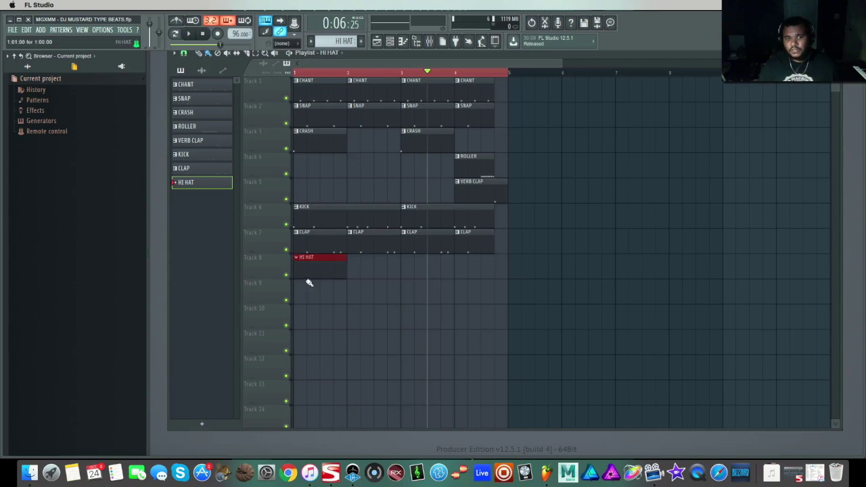
{"action": "left_click", "coordinate": [398, 271]}
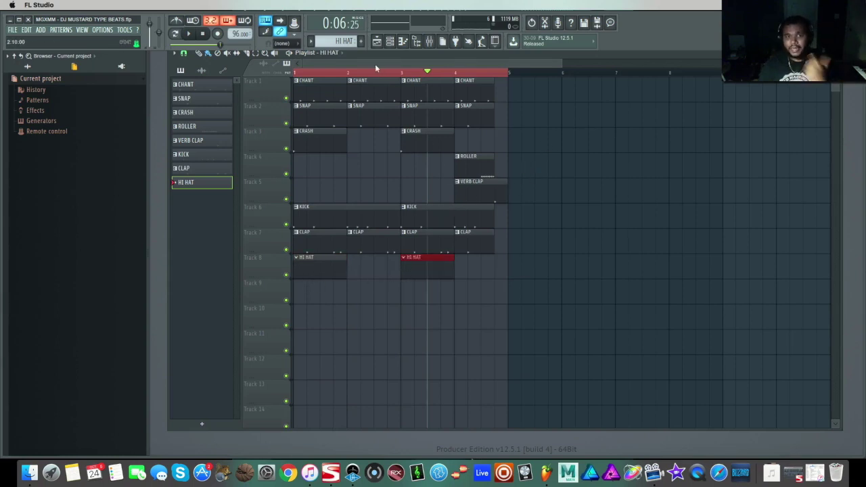
- Program You&6 Hat 2 hits on every odd step plus steps 8, 24 and 28 of the HI HAT pattern while playing the loop
{"action": "key", "text": "F6"}
{"action": "key", "text": "space"}
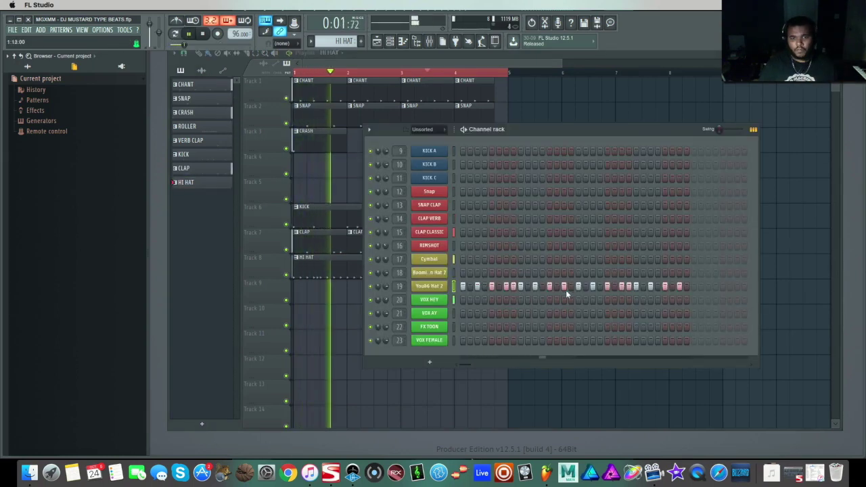
{"action": "left_click", "coordinate": [628, 286]}
{"action": "left_click", "coordinate": [628, 286]}
{"action": "left_click", "coordinate": [672, 286]}
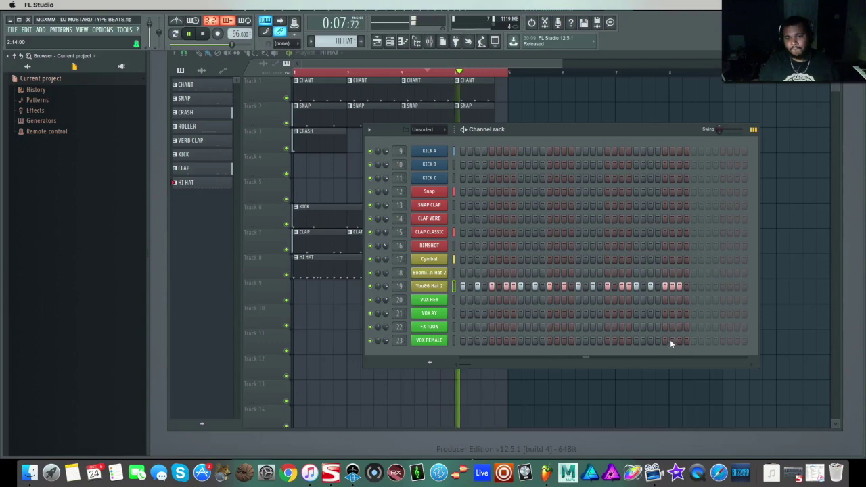
{"action": "left_click", "coordinate": [657, 286]}
{"action": "left_click", "coordinate": [672, 286]}
{"action": "key", "text": "space"}
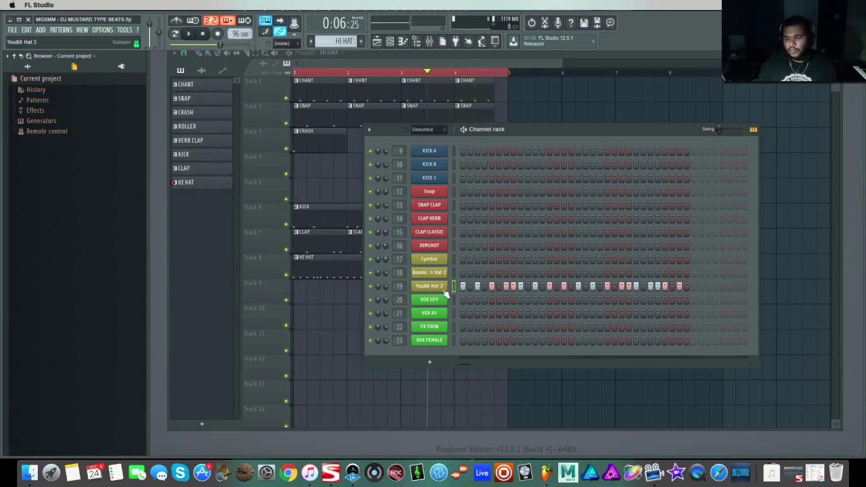
- In the You&6 Hat 2 piano roll, set the snap to 1/3 step and delete the note on step 8 of bar 1
{"action": "right_click", "coordinate": [437, 288]}
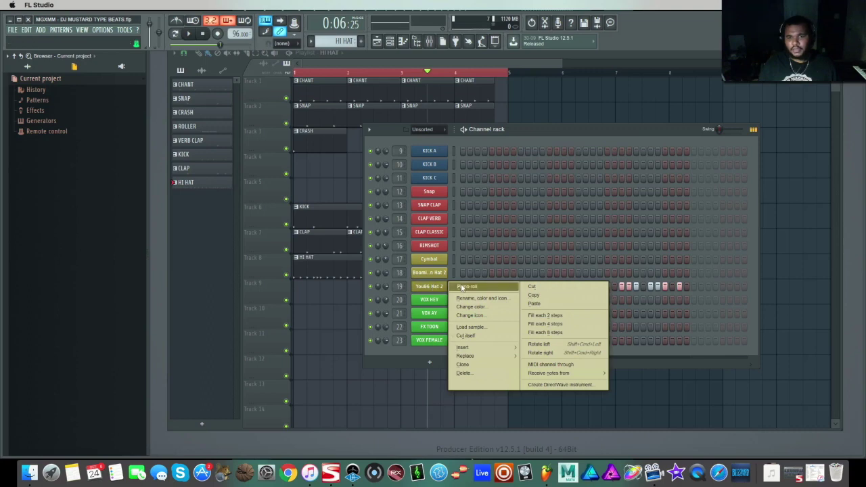
{"action": "left_click", "coordinate": [458, 287]}
{"action": "left_click_drag", "start_coordinate": [418, 84], "coordinate": [520, 153]}
{"action": "left_click_drag", "start_coordinate": [503, 86], "coordinate": [407, 82]}
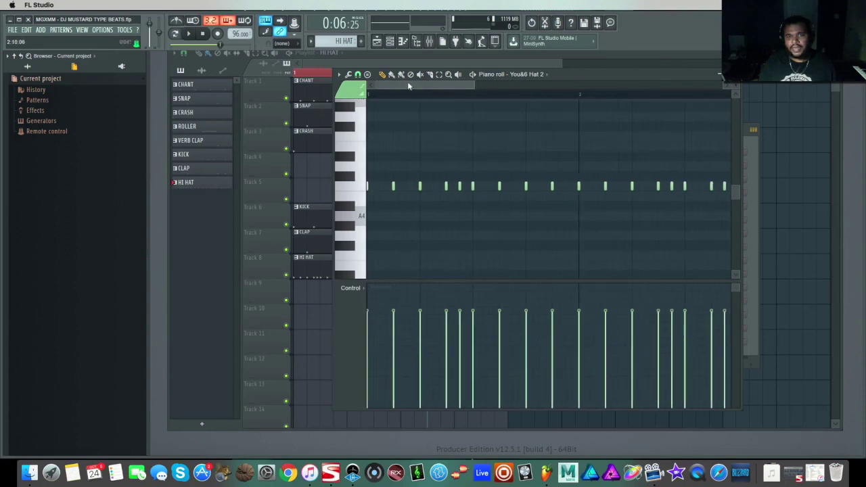
{"action": "left_click", "coordinate": [357, 75]}
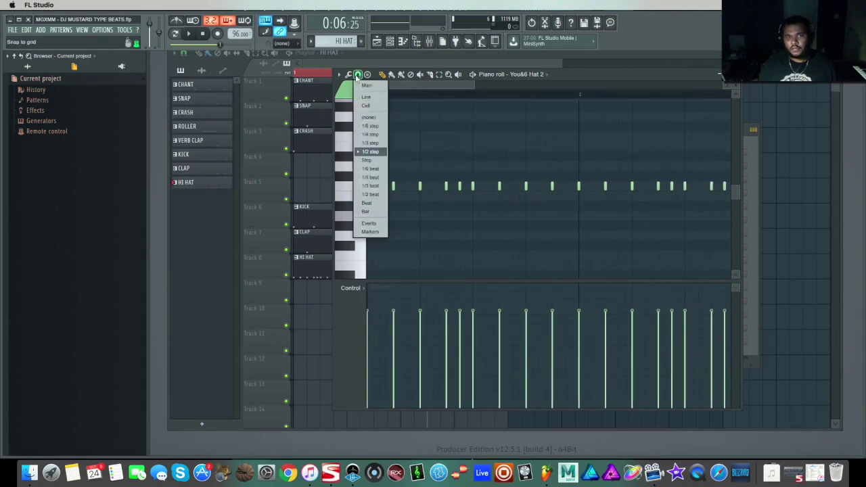
{"action": "left_click", "coordinate": [381, 143]}
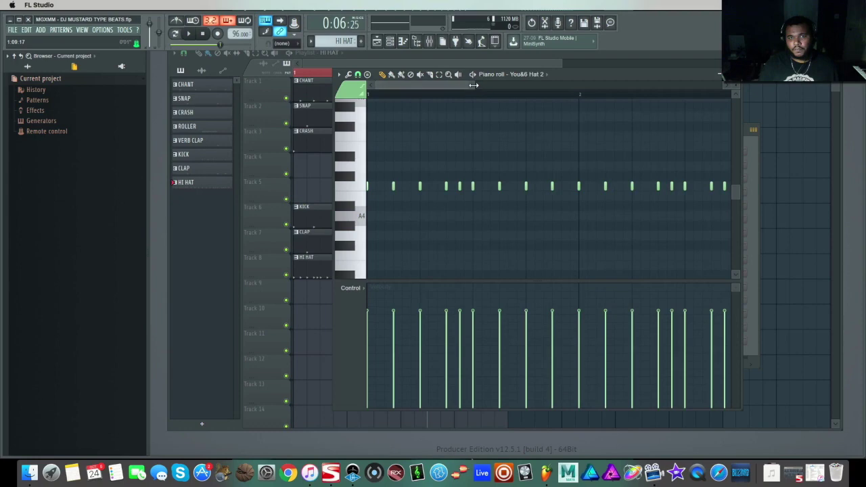
{"action": "left_click_drag", "start_coordinate": [473, 85], "coordinate": [400, 86]}
{"action": "right_click", "coordinate": [490, 188]}
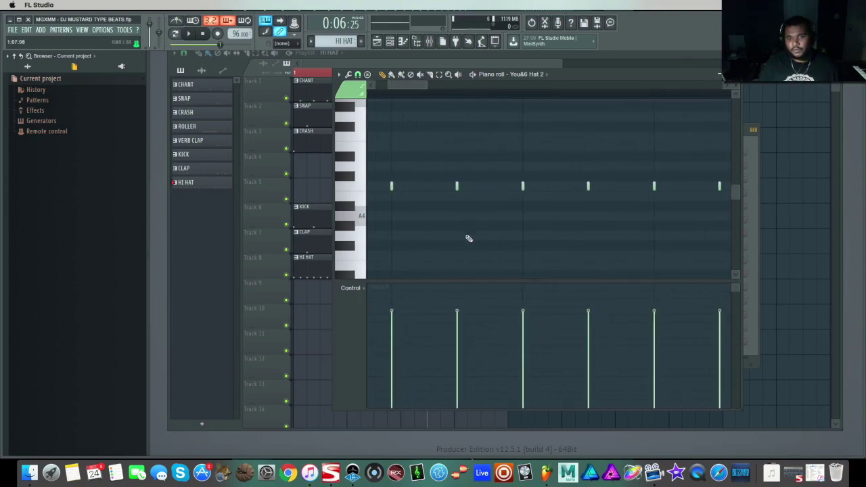
{"action": "left_click", "coordinate": [467, 186]}
{"action": "left_click", "coordinate": [479, 187]}
{"action": "left_click", "coordinate": [490, 186]}
{"action": "left_click", "coordinate": [502, 187]}
{"action": "right_click", "coordinate": [502, 187]}
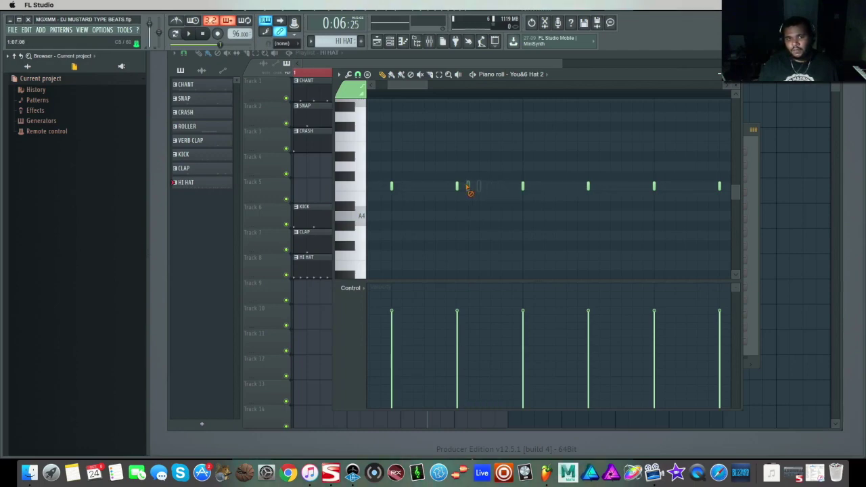
- Add five slightly quieter hi-hat notes at 1/3-step spacing between steps 7 and 9 of bar 1 and play the roll back
{"action": "left_click", "coordinate": [474, 345]}
{"action": "left_click", "coordinate": [458, 313]}
{"action": "left_click", "coordinate": [468, 187]}
{"action": "left_click", "coordinate": [467, 321]}
{"action": "left_click", "coordinate": [479, 187]}
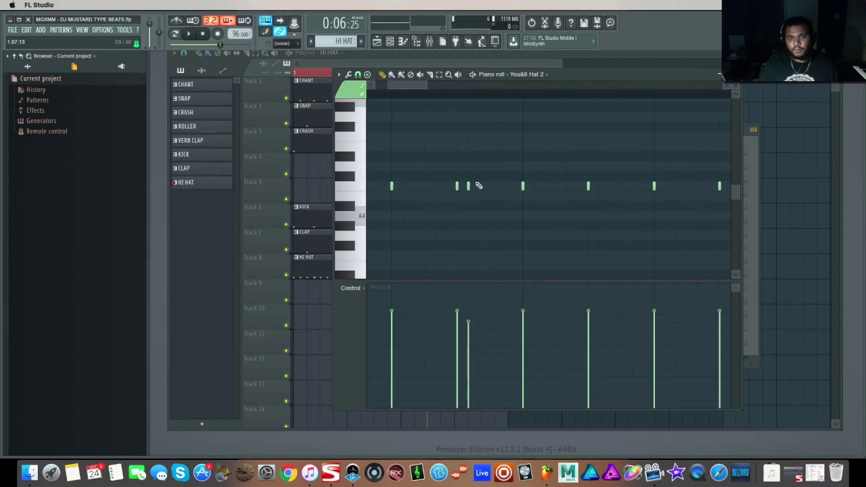
{"action": "left_click", "coordinate": [489, 187]}
{"action": "left_click", "coordinate": [501, 187]}
{"action": "left_click", "coordinate": [511, 186]}
{"action": "key", "text": "space"}
{"action": "key", "text": "space"}
{"action": "left_click", "coordinate": [203, 33]}
{"action": "left_click", "coordinate": [188, 35]}
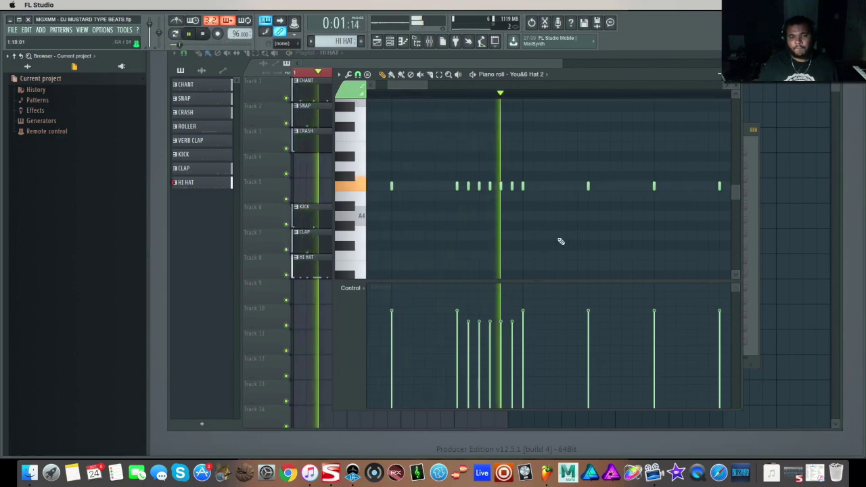
- Replace the hi-hat note on step 8 of bar 2 with two quieter notes evenly spaced between steps 7 and 9, and audition them
{"action": "left_click_drag", "start_coordinate": [408, 83], "coordinate": [468, 85]}
{"action": "key", "text": "space"}
{"action": "right_click", "coordinate": [490, 187]}
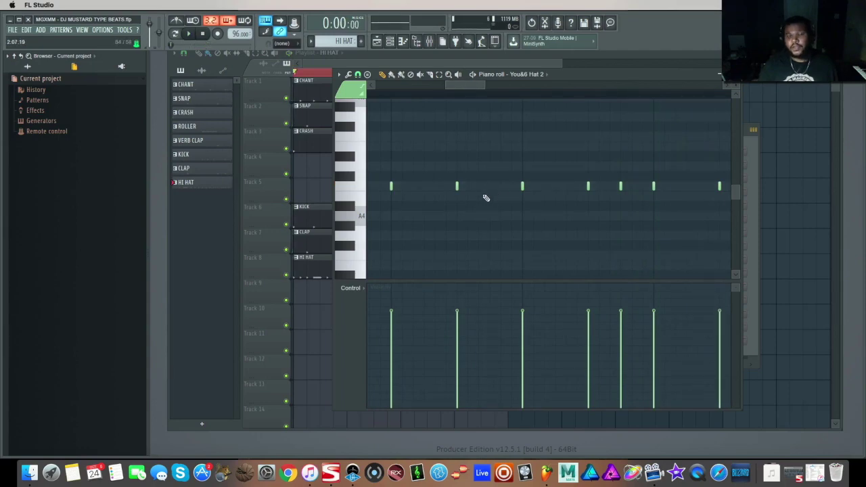
{"action": "left_click", "coordinate": [479, 187]}
{"action": "left_click", "coordinate": [502, 187]}
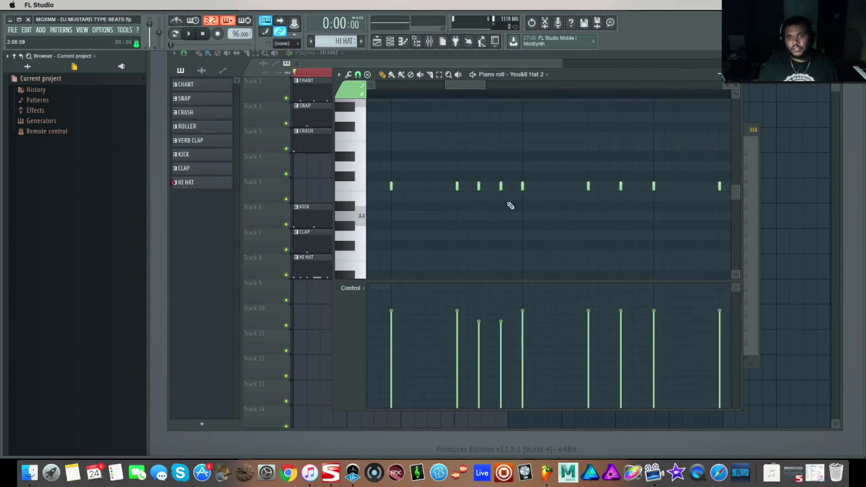
{"action": "key", "text": "space"}
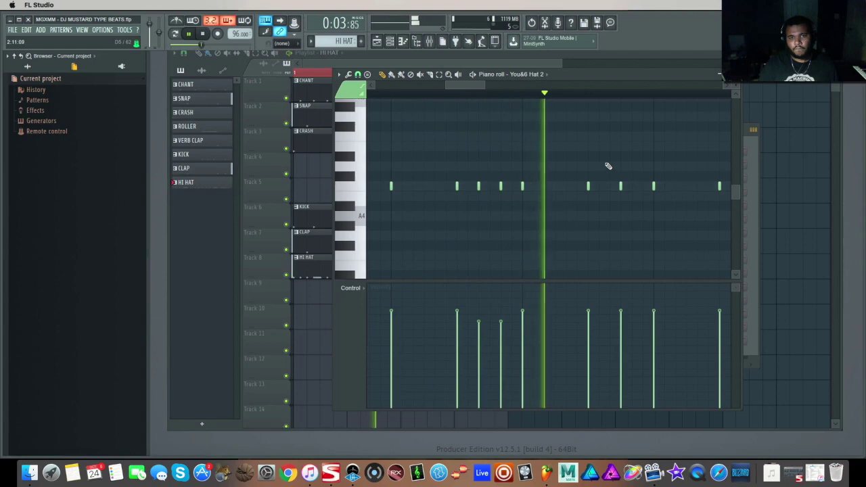
- Add five quieter 1/3-step hi-hat notes after step 15 of bar 2 during playback and close the piano roll
{"action": "left_click_drag", "start_coordinate": [480, 86], "coordinate": [501, 92]}
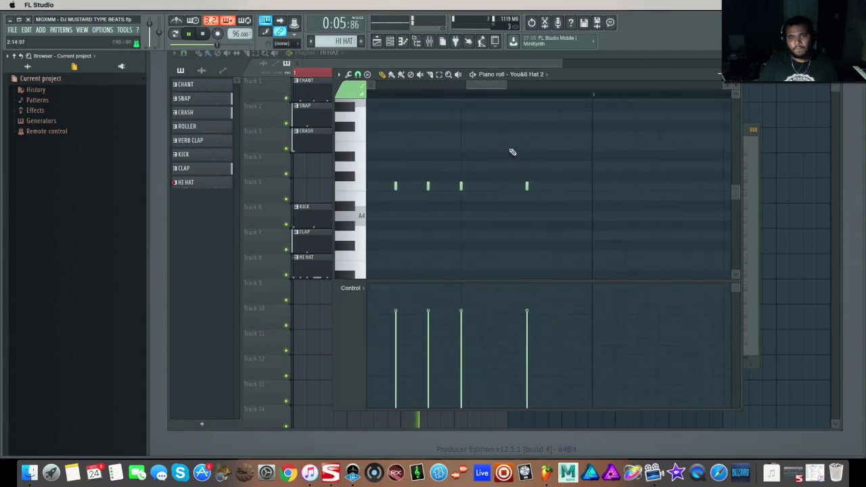
{"action": "left_click", "coordinate": [538, 186]}
{"action": "left_click", "coordinate": [548, 187]}
{"action": "left_click", "coordinate": [560, 187]}
{"action": "left_click", "coordinate": [570, 186]}
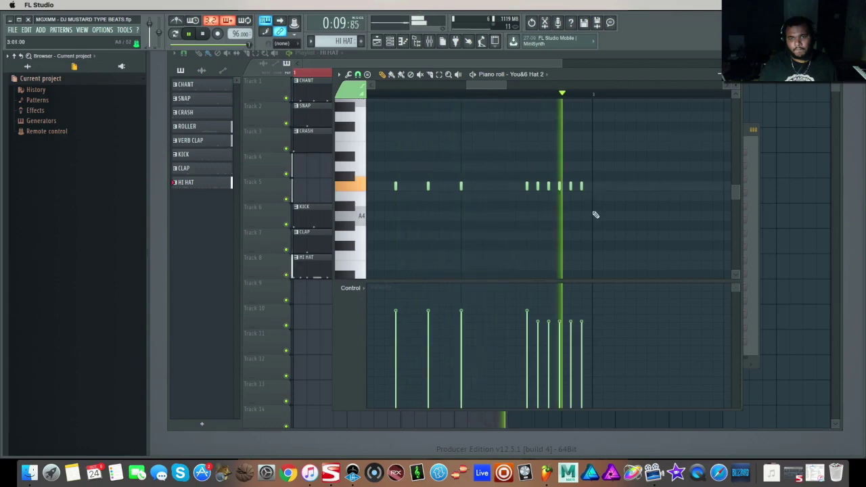
{"action": "left_click_drag", "start_coordinate": [497, 91], "coordinate": [539, 96]}
{"action": "key", "text": "space"}
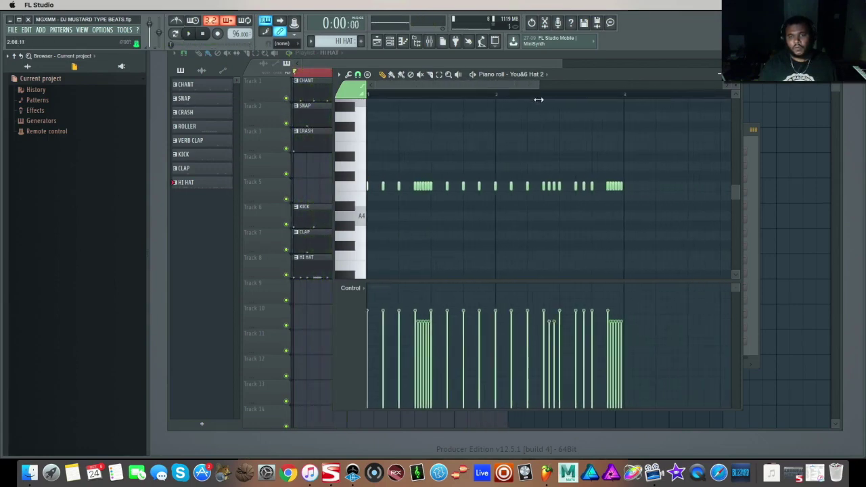
{"action": "left_click", "coordinate": [721, 76]}
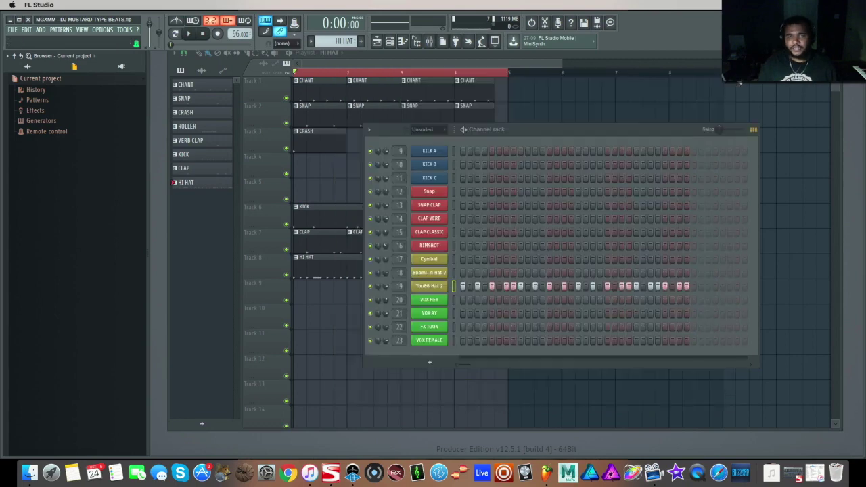
- Inspect the Fruity Flangus on the You&6 Hat 2 mixer track, enable the effect and play the loop with that track soloed
{"action": "left_click", "coordinate": [431, 42]}
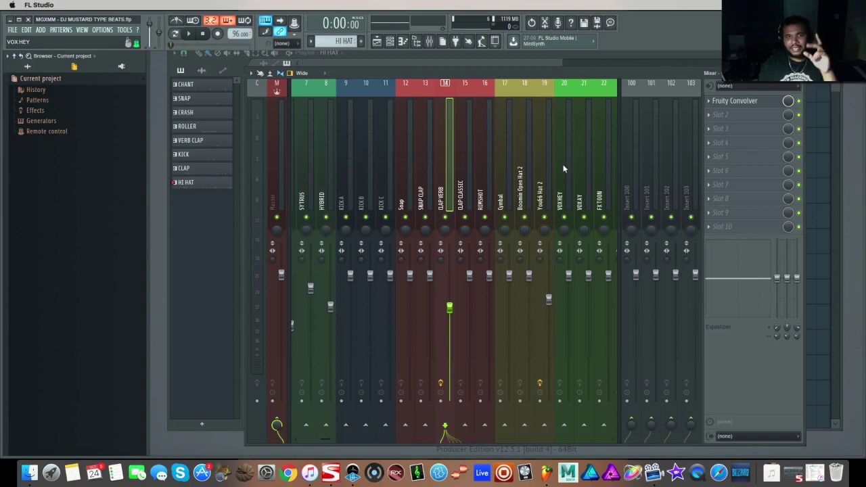
{"action": "left_click", "coordinate": [542, 191]}
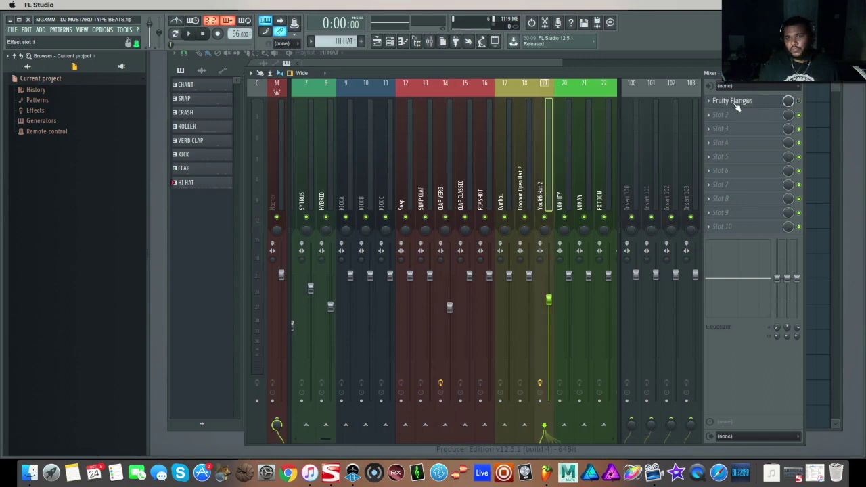
{"action": "left_click", "coordinate": [737, 105]}
{"action": "left_click", "coordinate": [410, 165]}
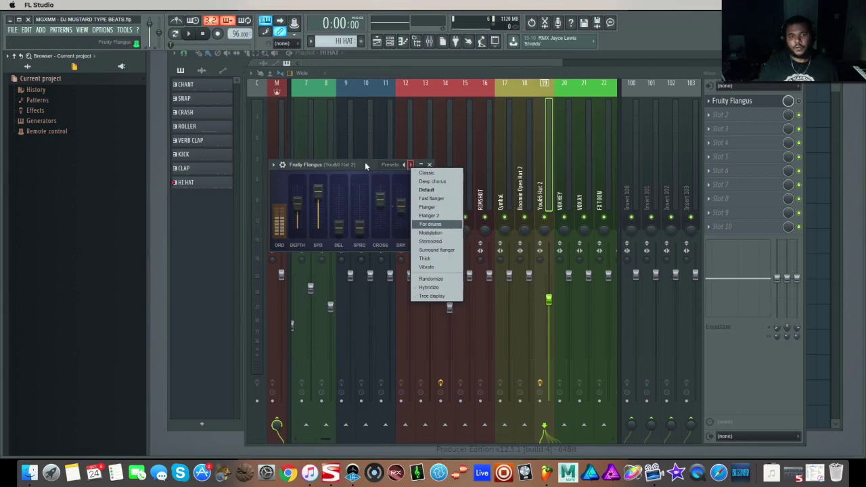
{"action": "left_click", "coordinate": [387, 175]}
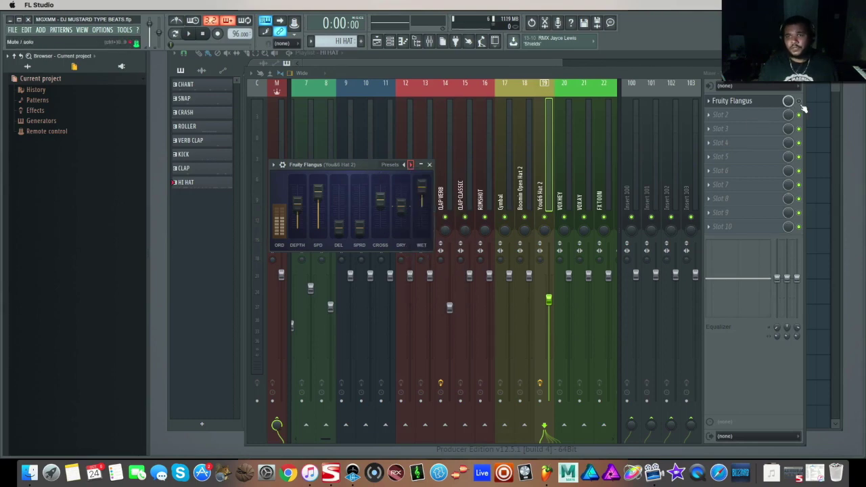
{"action": "key", "text": "Escape"}
{"action": "key", "text": "space"}
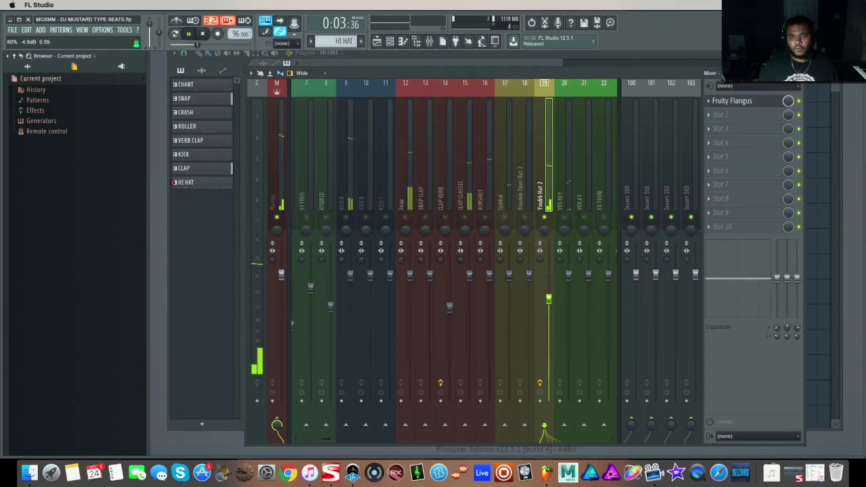
- Unsolo the You&6 Hat 2 mixer track so all tracks play, close the mixer and stop playback
{"action": "right_click", "coordinate": [547, 219]}
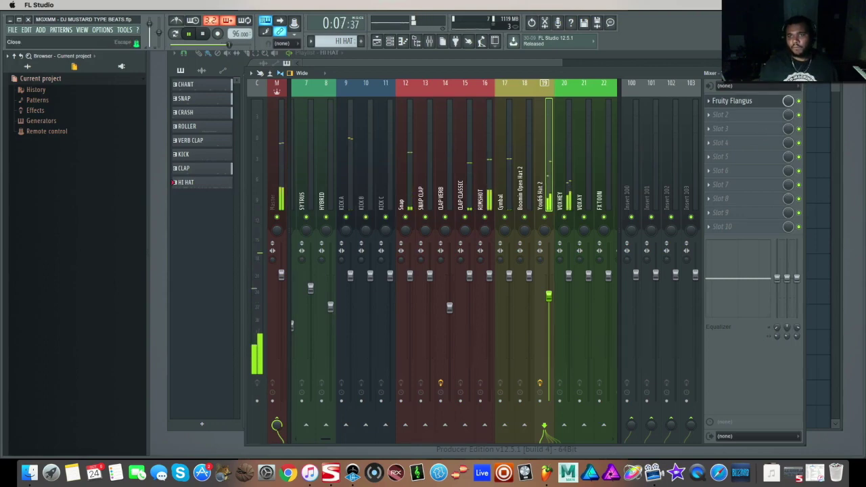
{"action": "left_click", "coordinate": [799, 73]}
{"action": "right_click", "coordinate": [585, 116]}
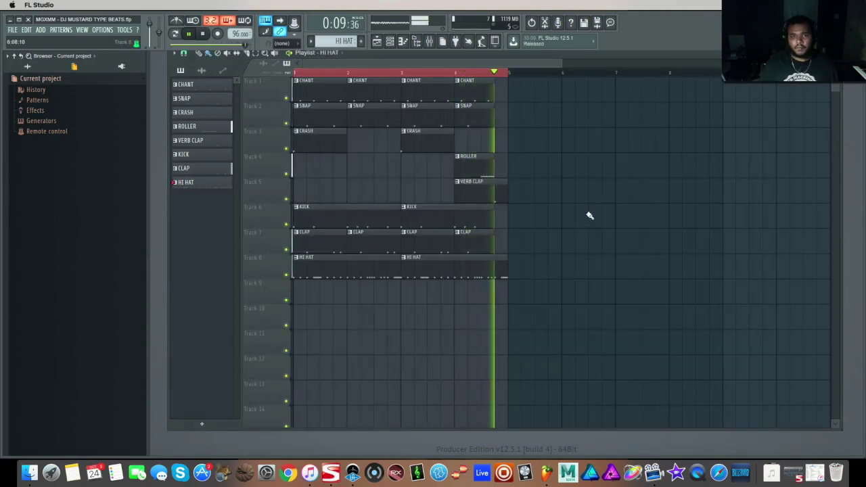
{"action": "key", "text": "space"}
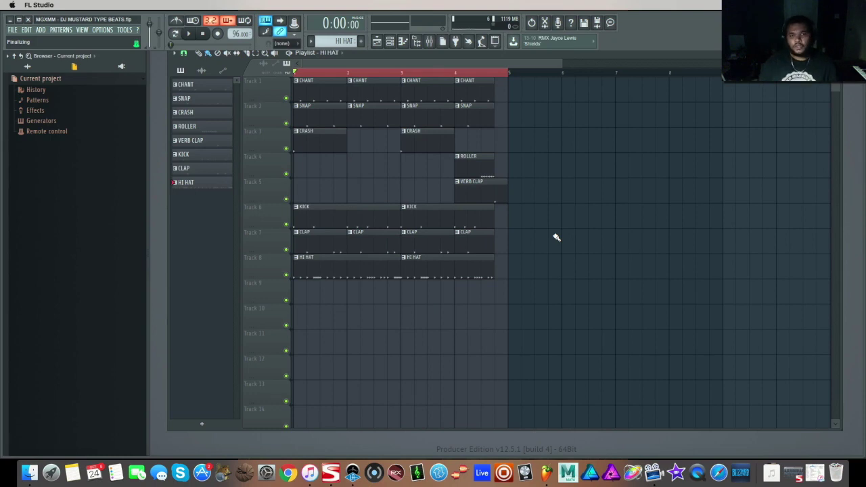
- Create a new empty pattern and name it BASS
{"action": "left_click", "coordinate": [361, 42]}
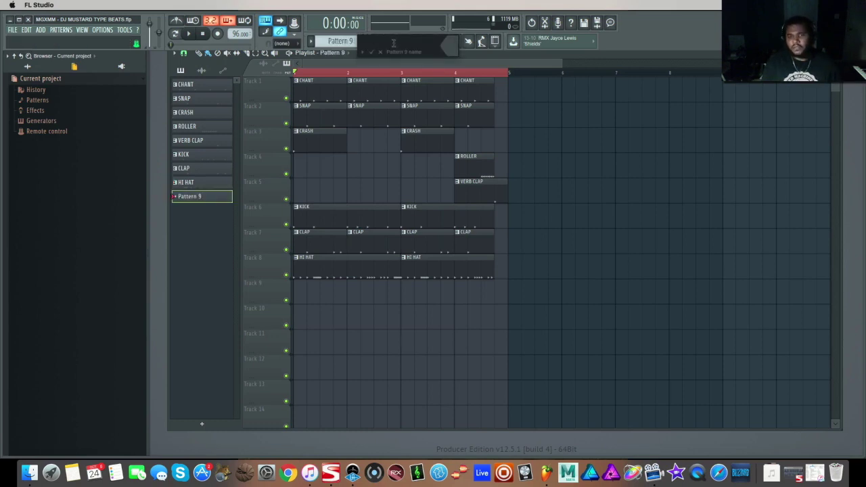
{"action": "type", "text": "BASS"}
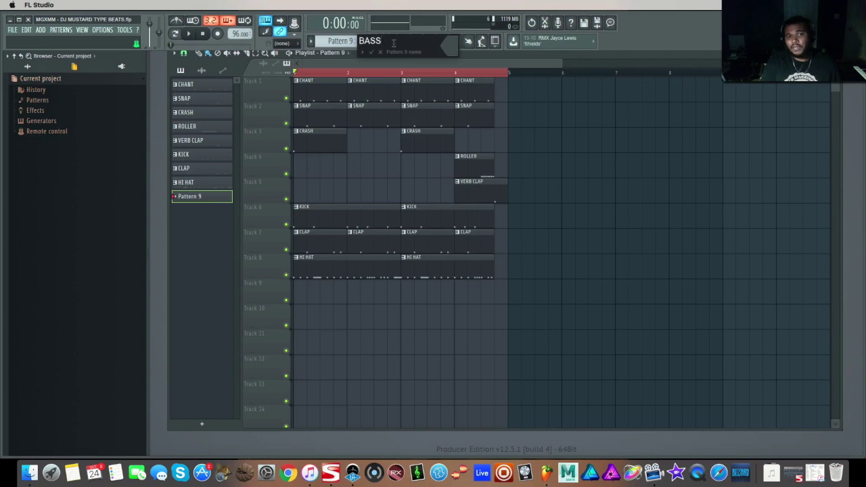
{"action": "key", "text": "Return"}
- Open the MIDI Out channel's piano roll for the BASS pattern, enlarge it and set its snap to Step
{"action": "key", "text": "F6"}
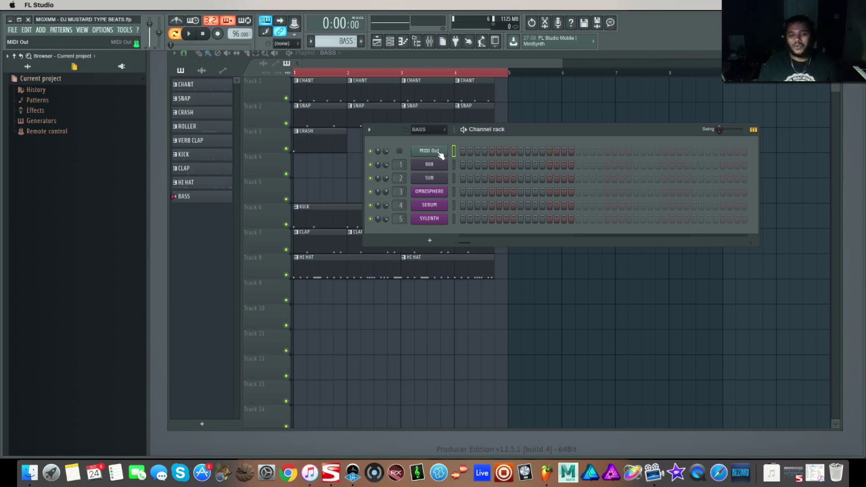
{"action": "right_click", "coordinate": [439, 154]}
{"action": "left_click", "coordinate": [474, 150]}
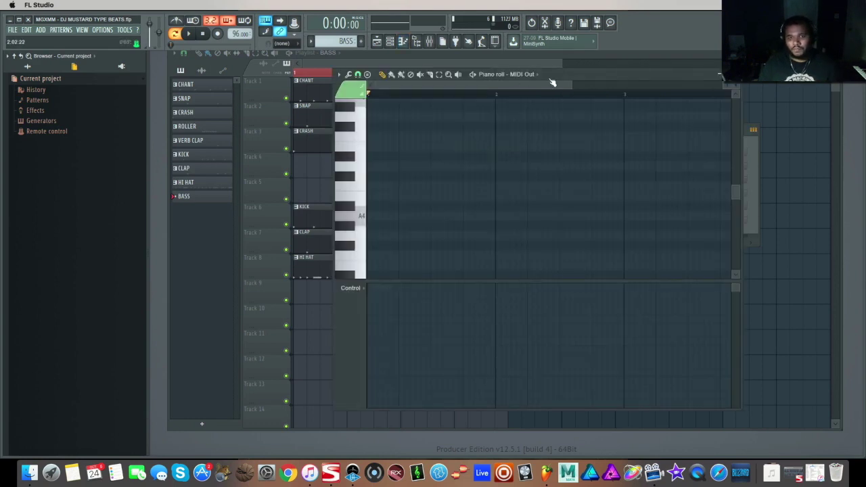
{"action": "left_click_drag", "start_coordinate": [676, 196], "coordinate": [771, 199]}
{"action": "scroll", "coordinate": [442, 209], "scroll_direction": "up", "scroll_amount": 3}
{"action": "left_click", "coordinate": [293, 70]}
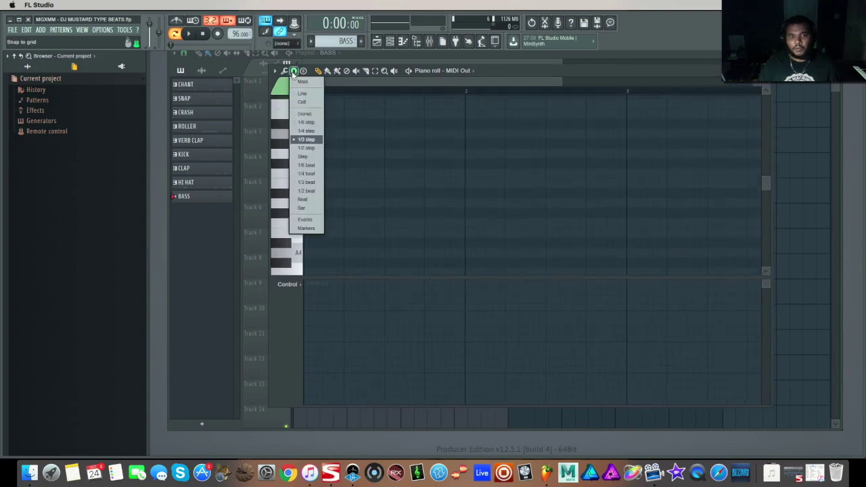
{"action": "left_click", "coordinate": [308, 158]}
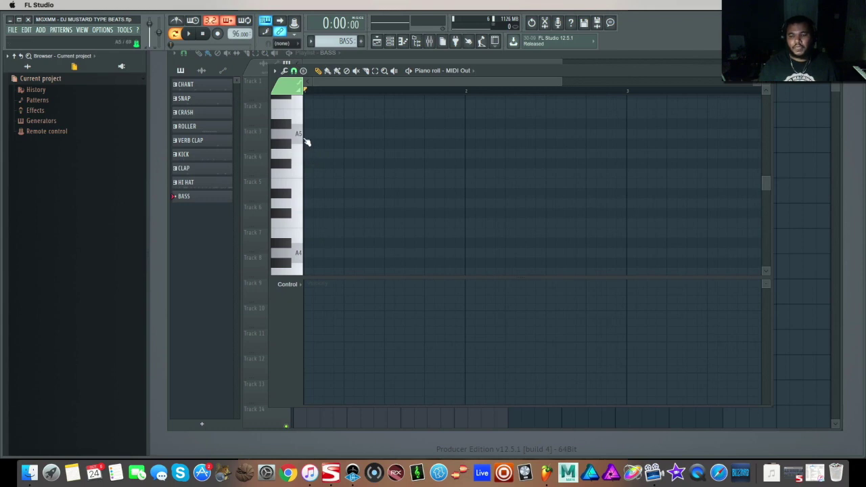
- Set the root note of the piano roll's scale highlighting to D#
{"action": "left_click", "coordinate": [276, 71]}
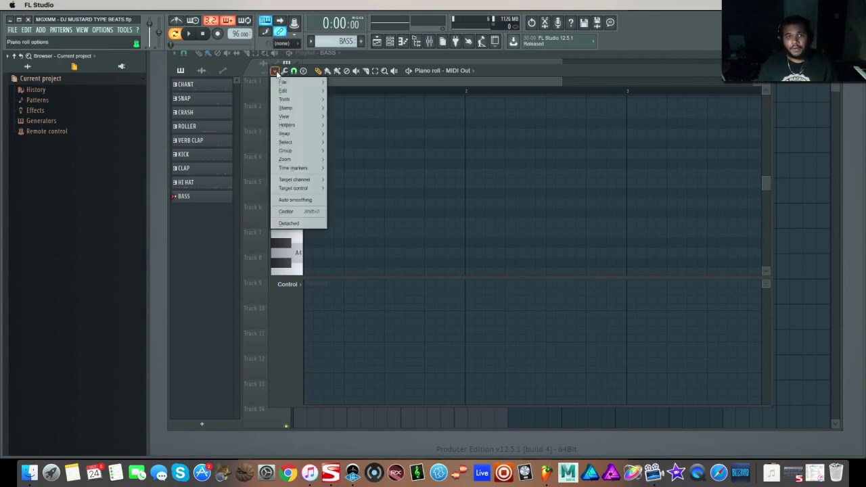
{"action": "mouse_move", "coordinate": [321, 148]}
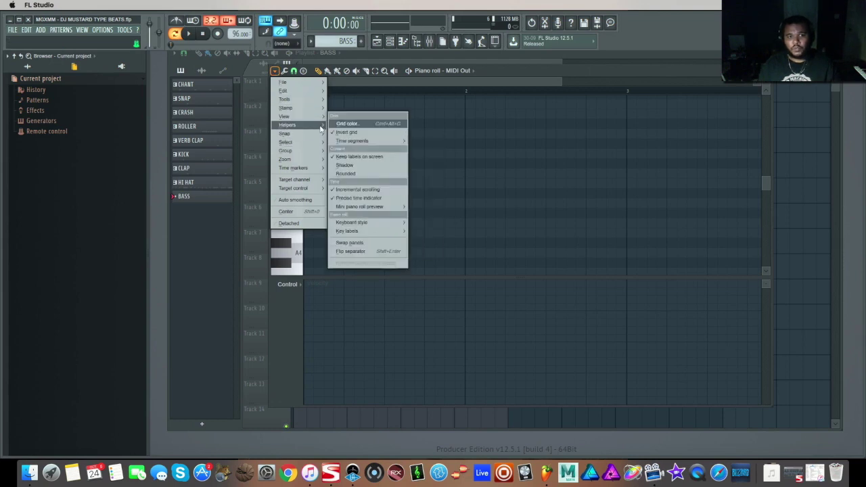
{"action": "mouse_move", "coordinate": [319, 125]}
{"action": "mouse_move", "coordinate": [375, 137]}
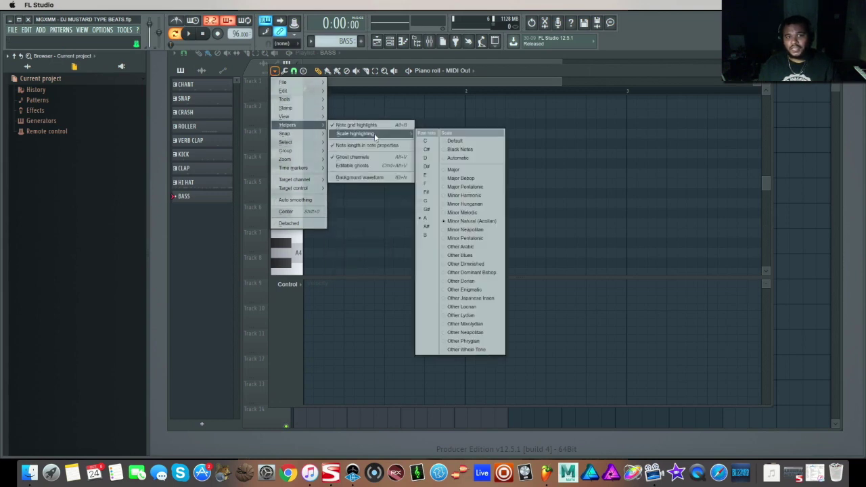
{"action": "left_click", "coordinate": [429, 168]}
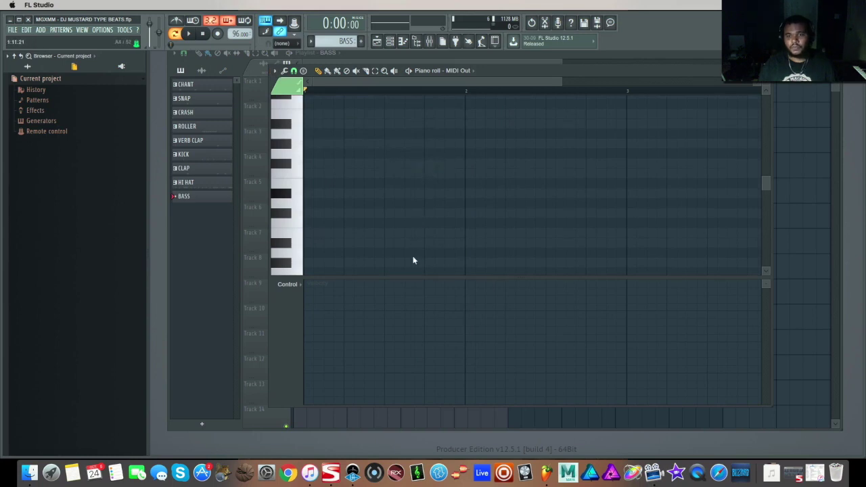
- Draw one-bar notes on D#5, B4 and A#4 in the MIDI Out piano roll, all starting at bar 1
{"action": "scroll", "coordinate": [382, 228], "scroll_direction": "down", "scroll_amount": 1}
{"action": "scroll", "coordinate": [431, 202], "scroll_direction": "down", "scroll_amount": 2}
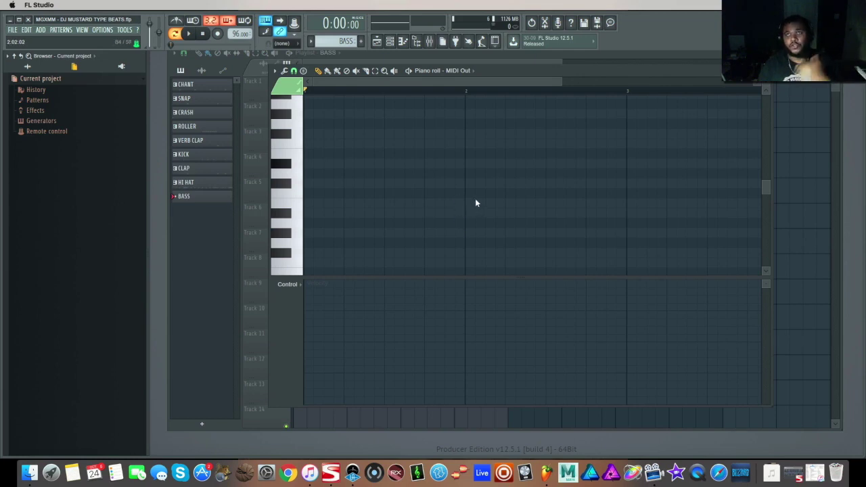
{"action": "scroll", "coordinate": [365, 194], "scroll_direction": "up", "scroll_amount": 3}
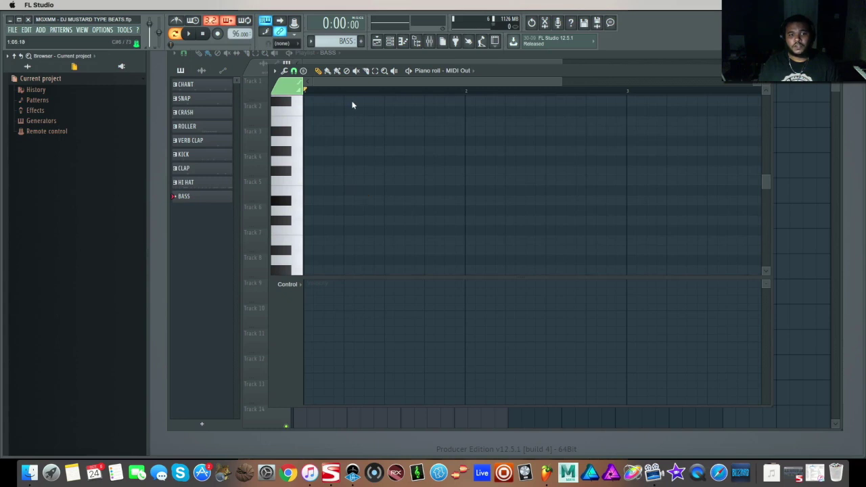
{"action": "mouse_move", "coordinate": [766, 82]}
{"action": "left_mouse_down"}
{"action": "mouse_move", "coordinate": [765, 71]}
{"action": "mouse_move", "coordinate": [765, 93]}
{"action": "mouse_move", "coordinate": [766, 80]}
{"action": "left_mouse_up"}
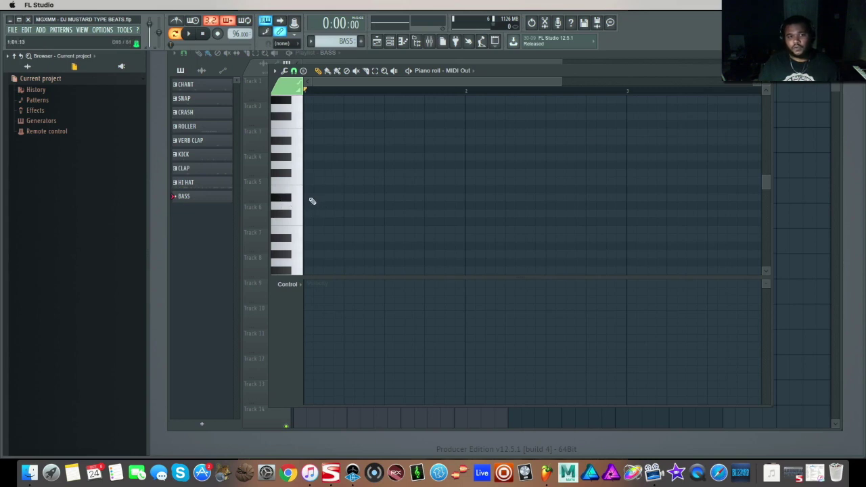
{"action": "left_click_drag", "start_coordinate": [309, 198], "coordinate": [465, 209]}
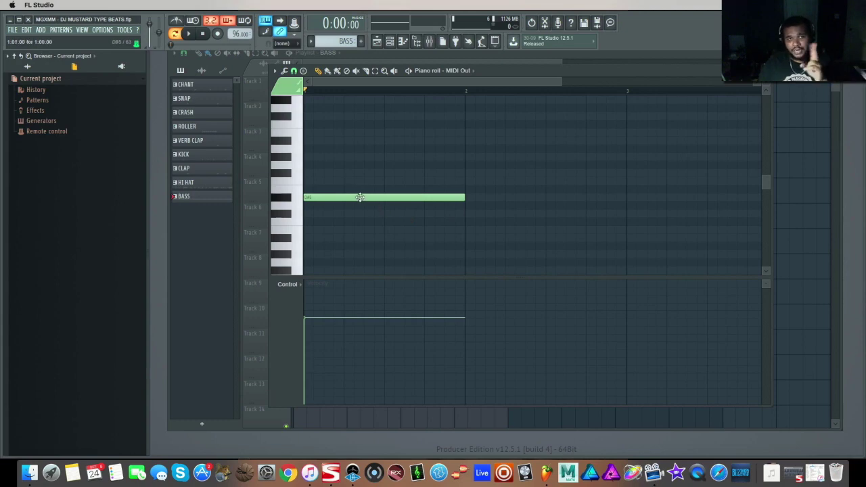
{"action": "scroll", "coordinate": [346, 236], "scroll_direction": "down", "scroll_amount": 1}
{"action": "scroll", "coordinate": [332, 207], "scroll_direction": "down", "scroll_amount": 1}
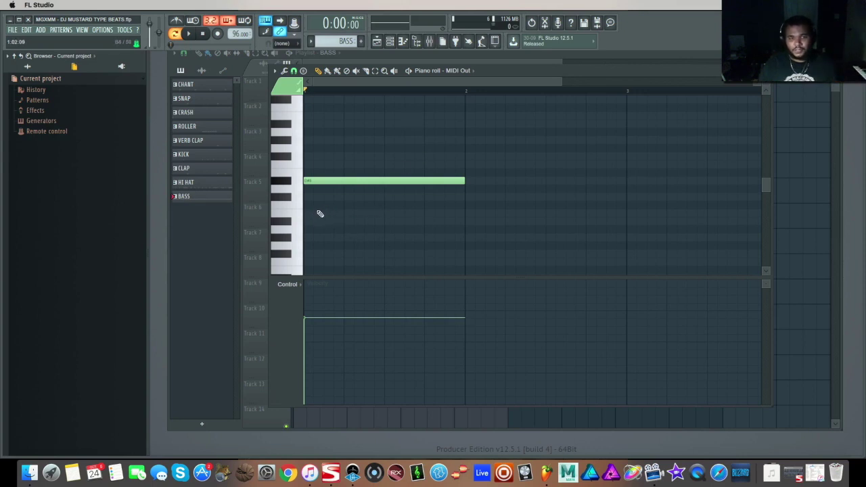
{"action": "left_click", "coordinate": [320, 214]}
{"action": "left_click", "coordinate": [389, 223]}
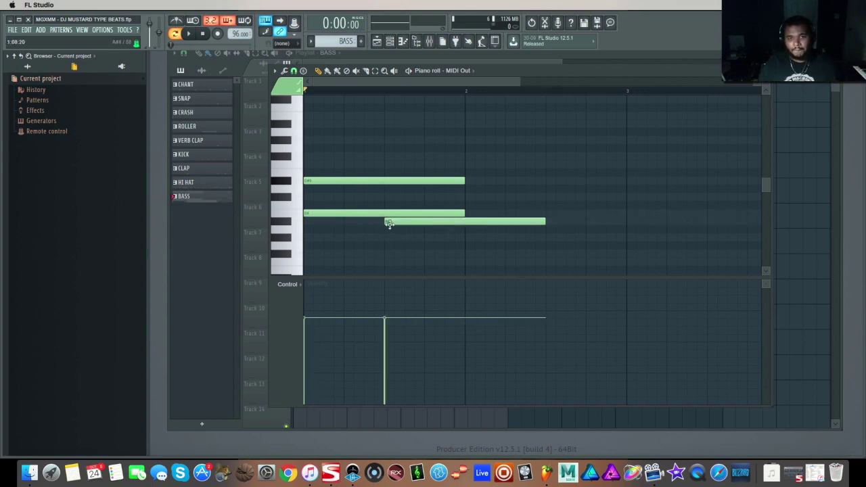
{"action": "left_click_drag", "start_coordinate": [389, 223], "coordinate": [308, 223]}
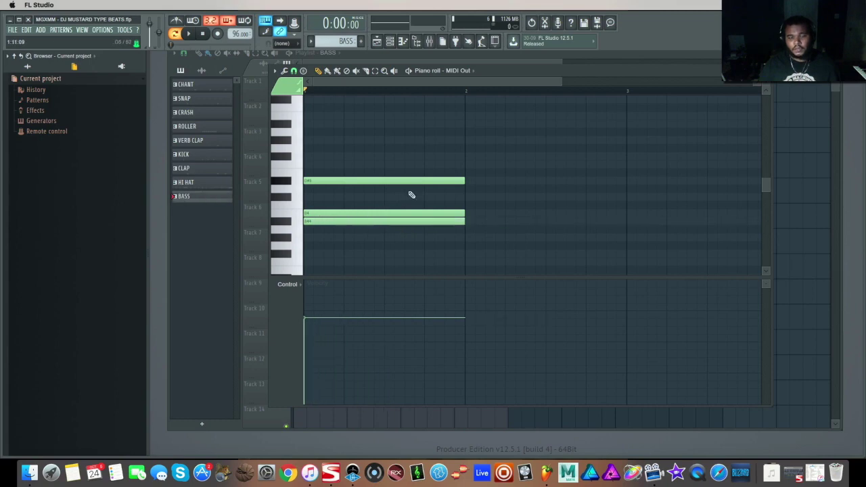
- Add one-bar notes on F5, F#5, A#5 and B5 at the start of bar 1 and close the piano roll
{"action": "scroll", "coordinate": [409, 195], "scroll_direction": "up", "scroll_amount": 1}
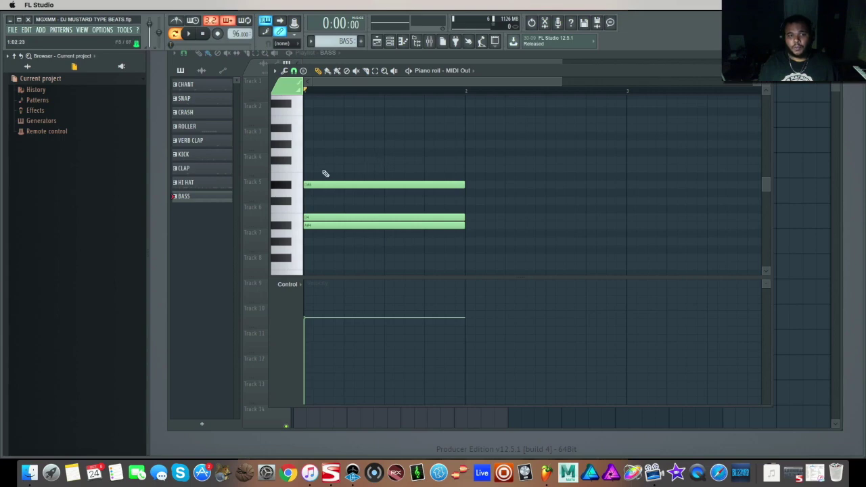
{"action": "mouse_move", "coordinate": [314, 169]}
{"action": "left_mouse_down"}
{"action": "mouse_move", "coordinate": [325, 171]}
{"action": "mouse_move", "coordinate": [315, 167]}
{"action": "left_mouse_up"}
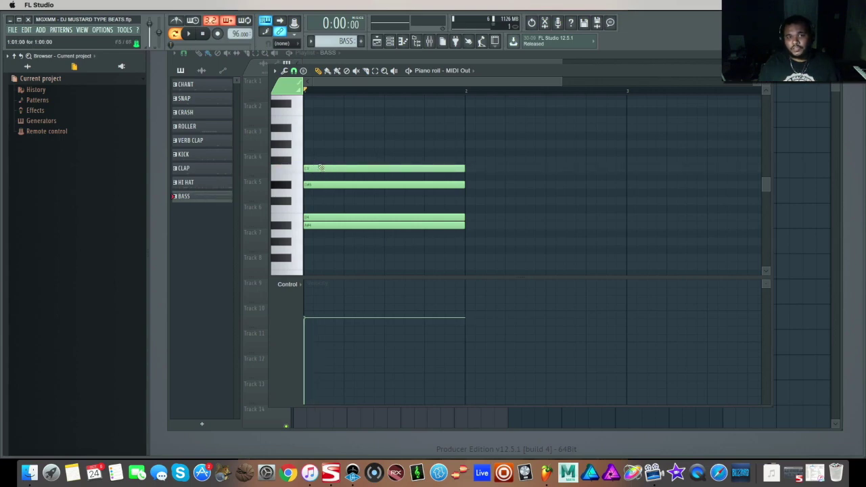
{"action": "left_click", "coordinate": [314, 162]}
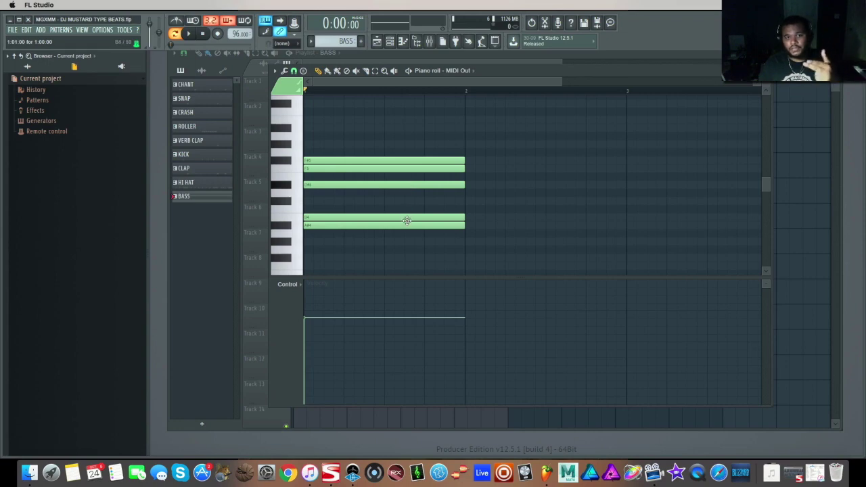
{"action": "scroll", "coordinate": [344, 185], "scroll_direction": "up", "scroll_amount": 1}
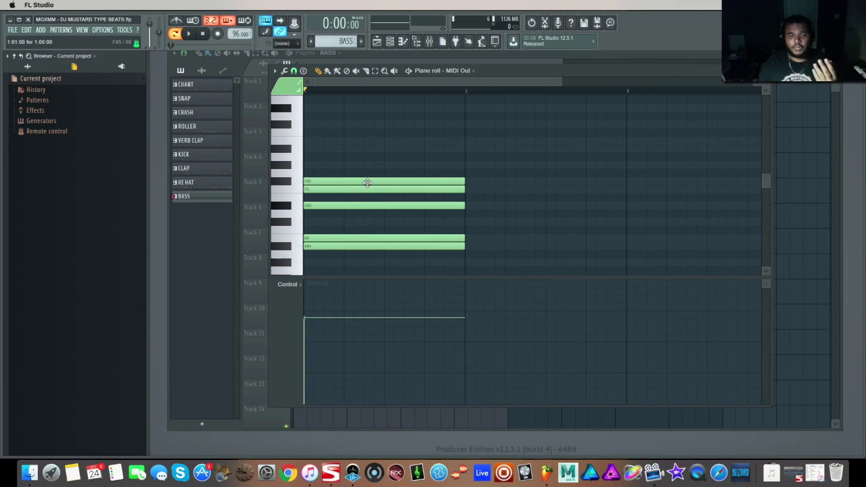
{"action": "left_click", "coordinate": [322, 148]}
{"action": "left_click_drag", "start_coordinate": [324, 147], "coordinate": [306, 143]}
{"action": "left_click_drag", "start_coordinate": [367, 111], "coordinate": [397, 172]}
{"action": "left_click_drag", "start_coordinate": [401, 218], "coordinate": [419, 269]}
{"action": "left_click", "coordinate": [493, 173]}
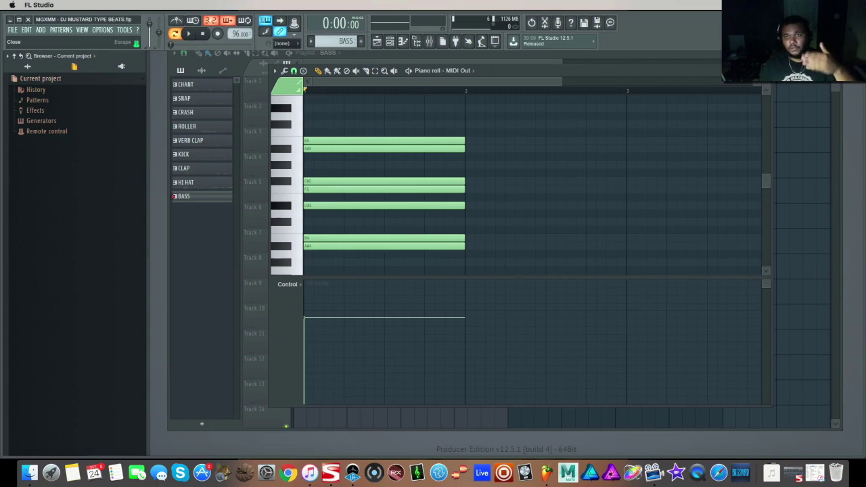
{"action": "left_click", "coordinate": [766, 70]}
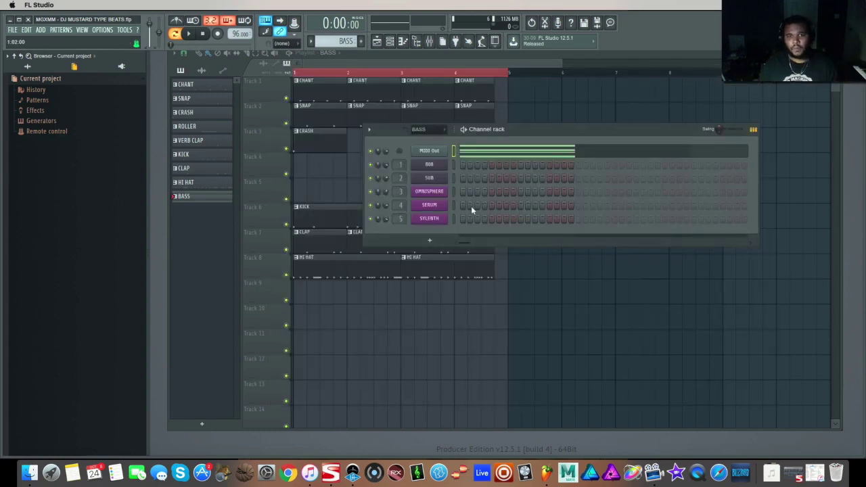
- Inspect the 808 channel's sample settings, the SUB channel's 3x Osc settings and the OMNISPHERE channel's bass patch
{"action": "left_click", "coordinate": [440, 167]}
{"action": "left_click", "coordinate": [353, 151]}
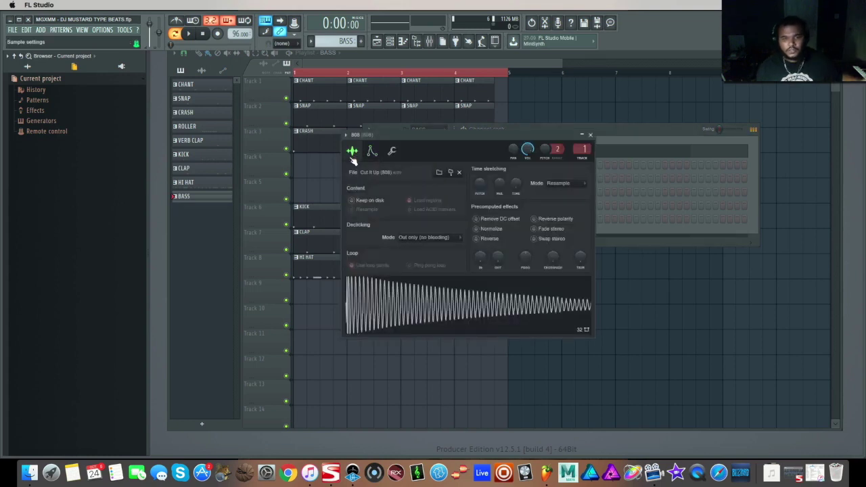
{"action": "left_click", "coordinate": [590, 134]}
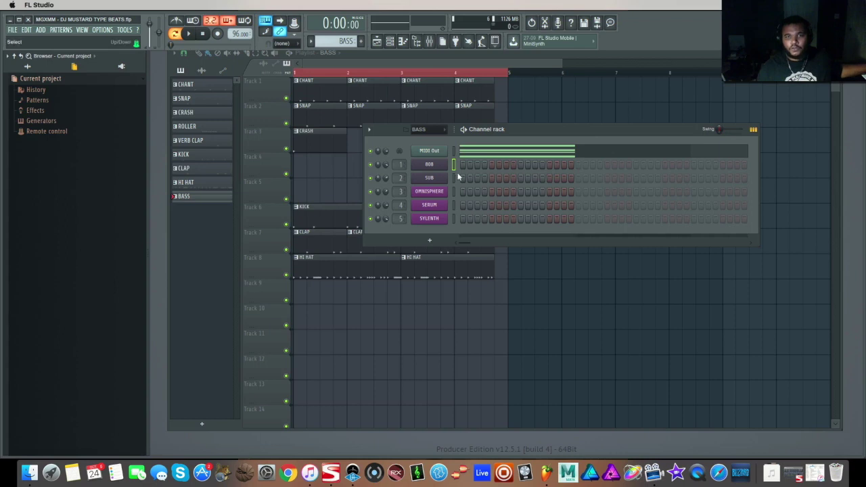
{"action": "left_click", "coordinate": [436, 179]}
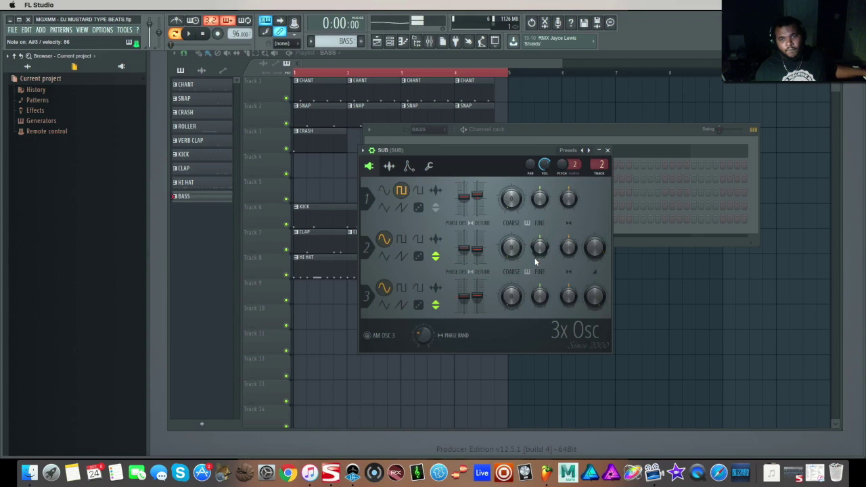
{"action": "left_click", "coordinate": [607, 150]}
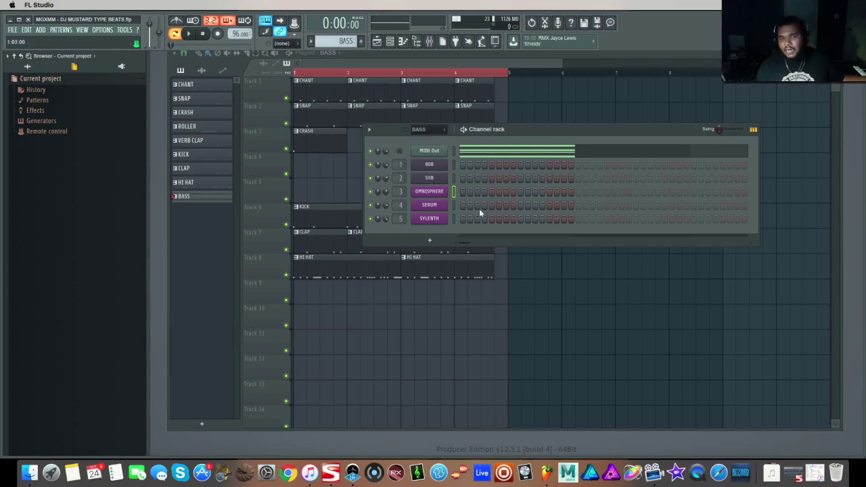
{"action": "left_click", "coordinate": [439, 192]}
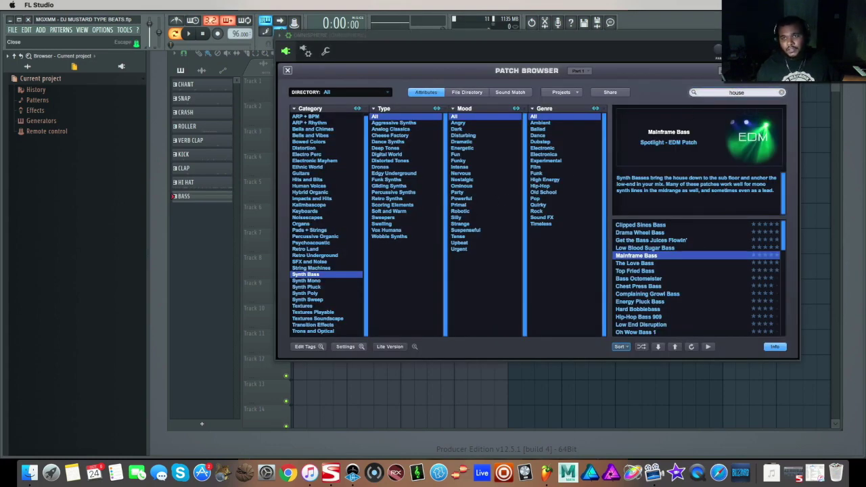
{"action": "key", "text": "Escape"}
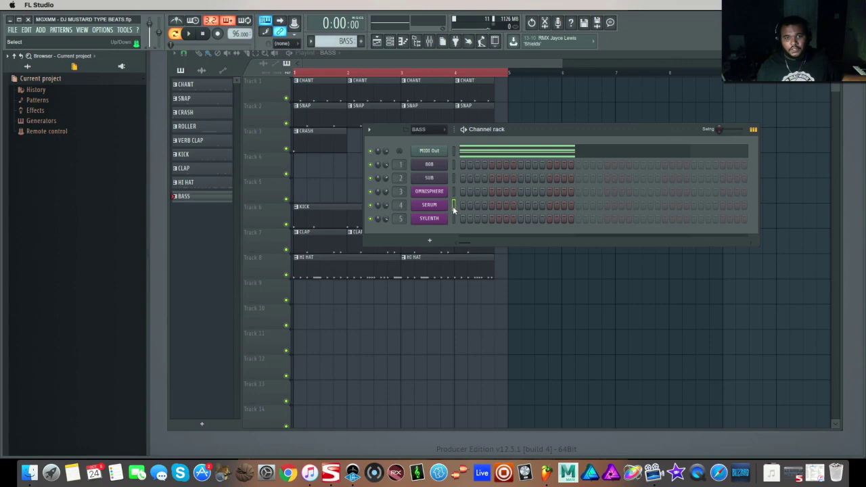
- Inspect the SERUM channel's BA Organ Bass patch and browse Serum's Bass preset category
{"action": "left_click", "coordinate": [432, 205]}
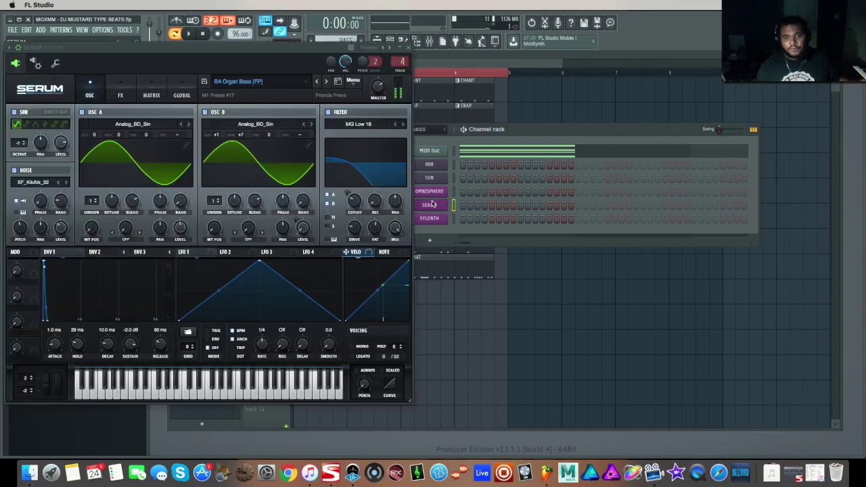
{"action": "left_click", "coordinate": [241, 82]}
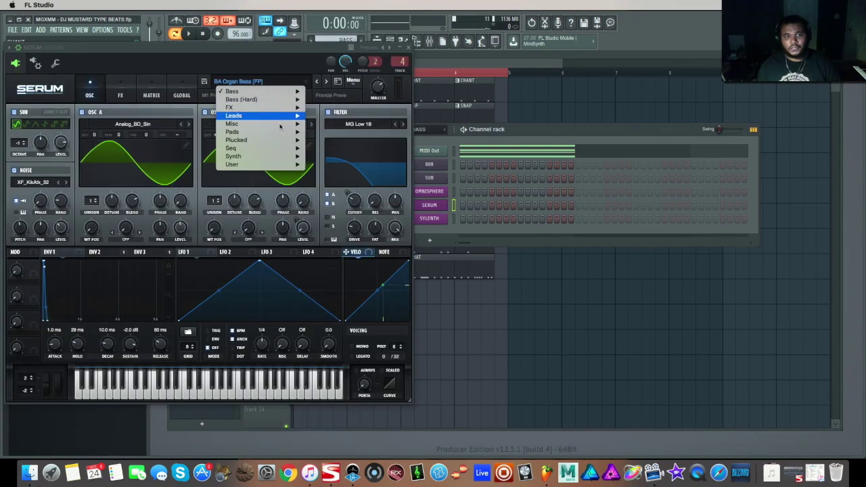
{"action": "mouse_move", "coordinate": [274, 93]}
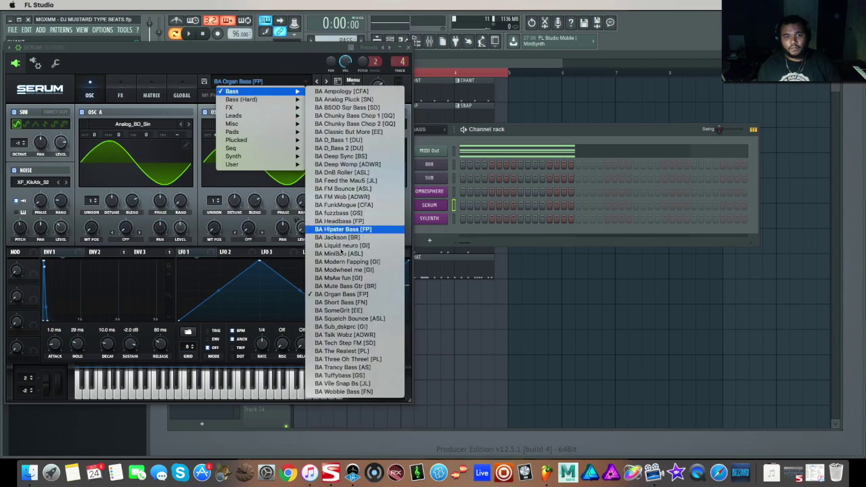
{"action": "left_click", "coordinate": [414, 58]}
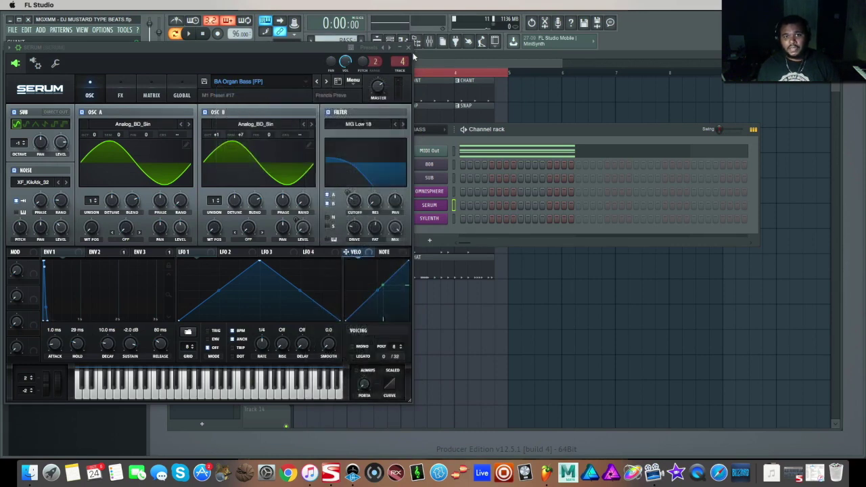
{"action": "left_click", "coordinate": [408, 48]}
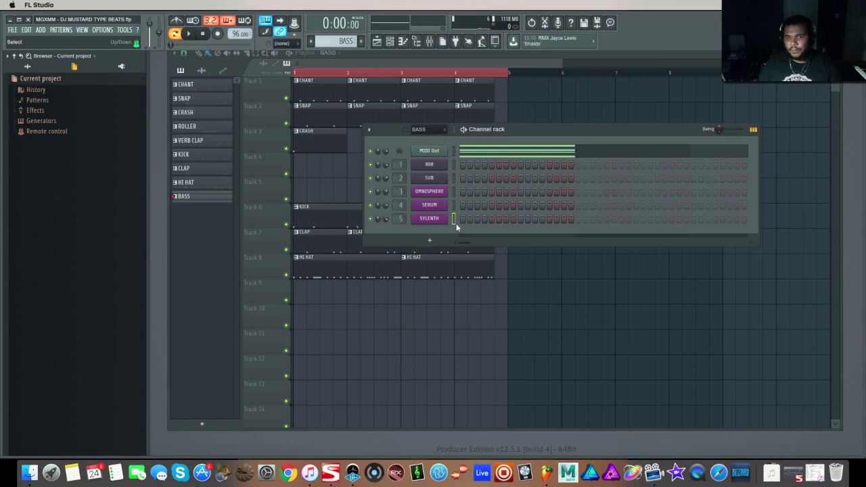
- Draw a one-step D#5 note at the start of bar 1 in the SERUM piano roll and play it back
{"action": "right_click", "coordinate": [437, 208]}
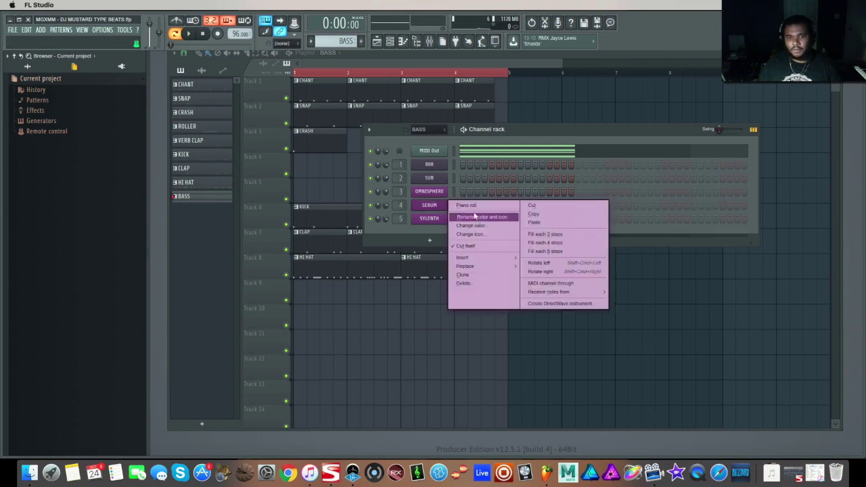
{"action": "left_click", "coordinate": [466, 215]}
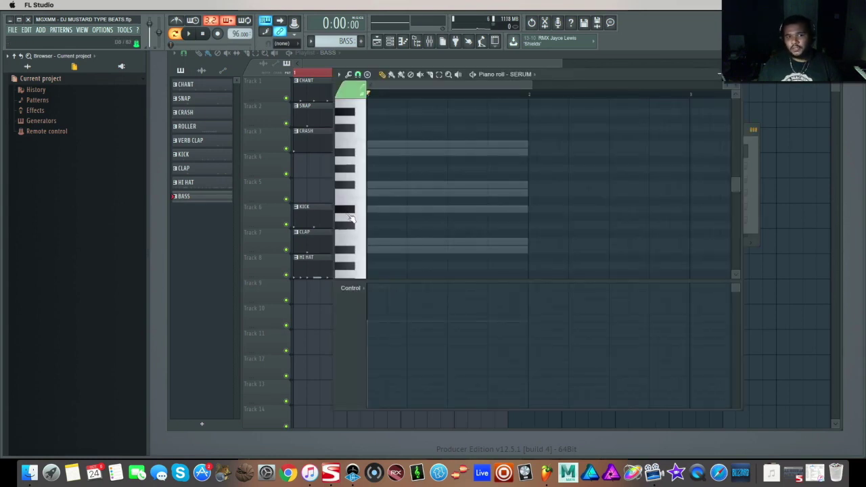
{"action": "left_click", "coordinate": [372, 209]}
{"action": "key", "text": "space"}
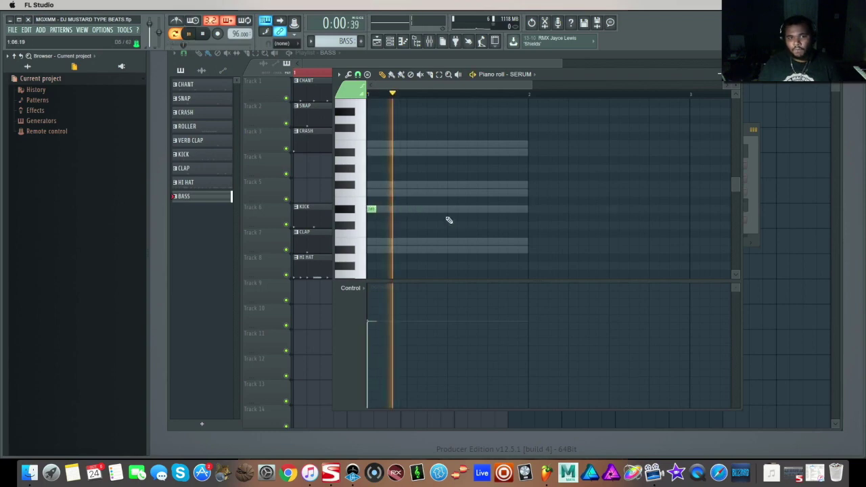
{"action": "key", "text": "space"}
{"action": "key", "text": "space"}
{"action": "key", "text": "space"}
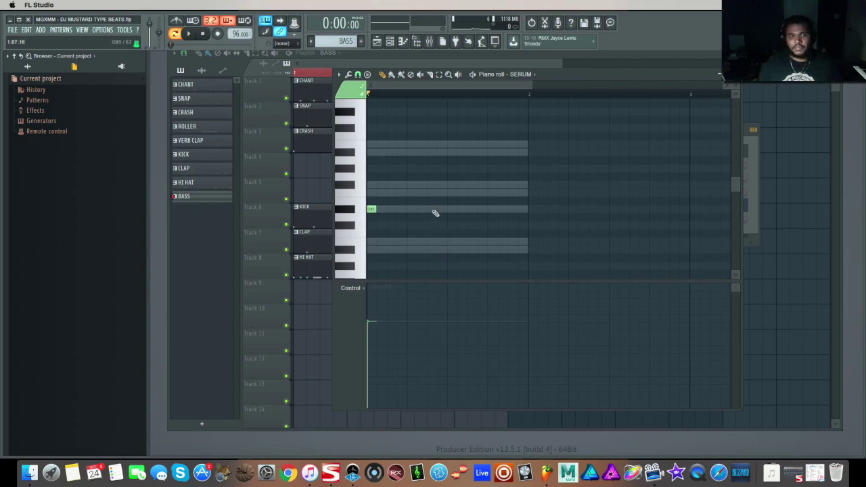
- Place the BASS pattern on playlist Track 9 at bar 1 and set the playback loop to bar 1
{"action": "key", "text": "F7"}
{"action": "left_click", "coordinate": [298, 301]}
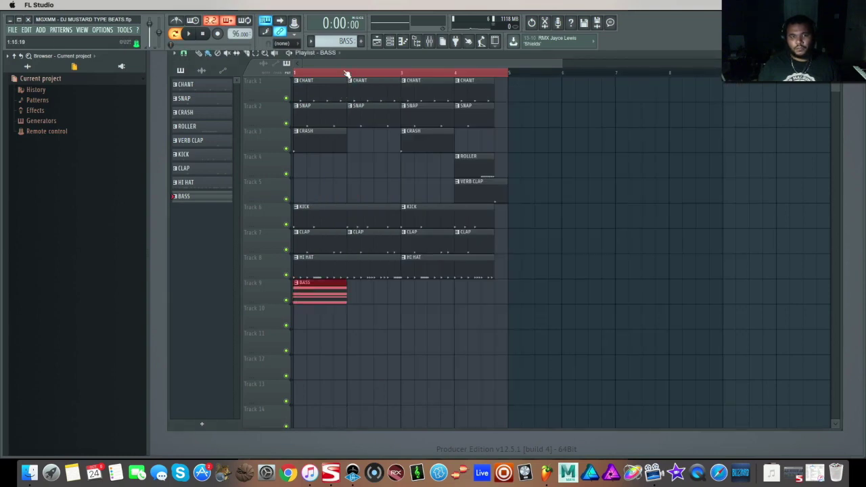
{"action": "left_click_drag", "start_coordinate": [348, 72], "coordinate": [290, 76]}
- Start playback and mute the CRASH, CLAP and HI HAT tracks in the playlist
{"action": "left_click", "coordinate": [286, 148]}
{"action": "key", "text": "space"}
{"action": "left_click", "coordinate": [286, 224]}
{"action": "left_click", "coordinate": [286, 250]}
{"action": "left_click", "coordinate": [286, 274]}
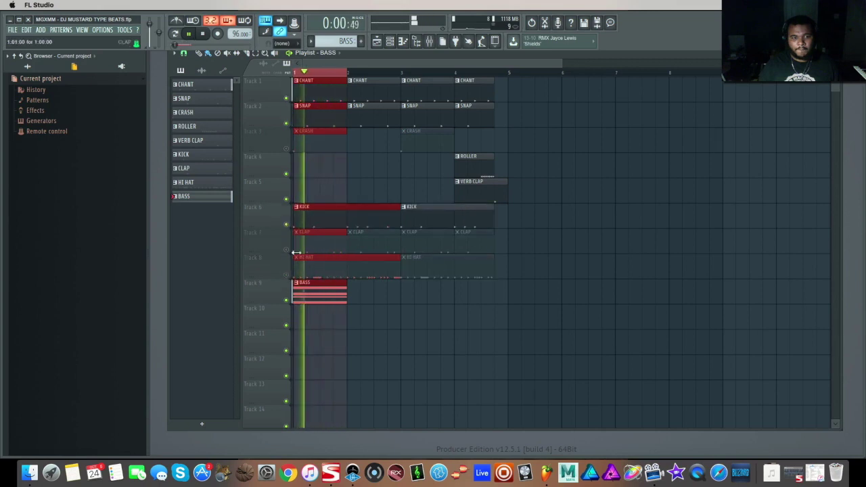
- Add two more D#5 notes on steps 7 and 13 of bar 1 in the SERUM piano roll during playback
{"action": "double_click", "coordinate": [301, 287]}
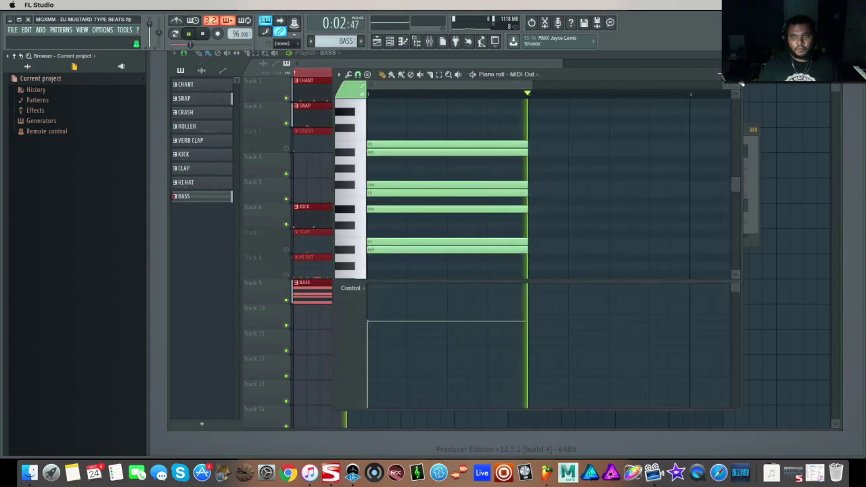
{"action": "left_click", "coordinate": [736, 75]}
{"action": "left_click", "coordinate": [479, 206]}
{"action": "scroll", "coordinate": [494, 203], "scroll_direction": "down", "scroll_amount": 2}
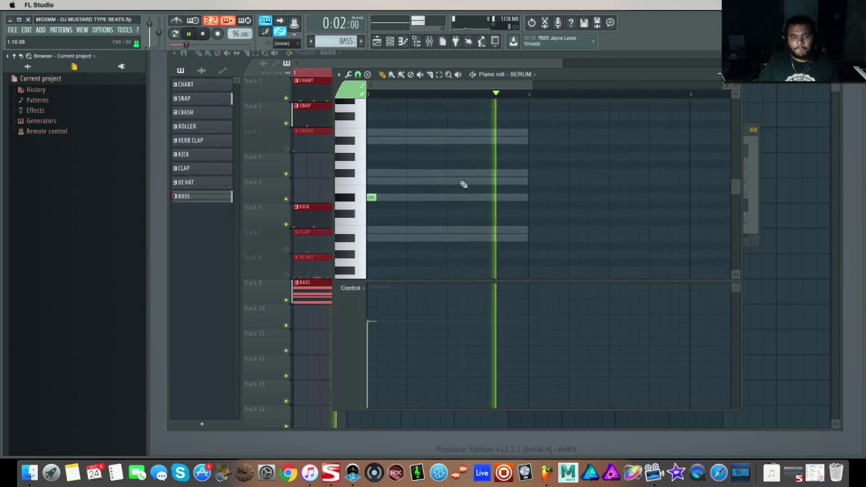
{"action": "left_click", "coordinate": [428, 196]}
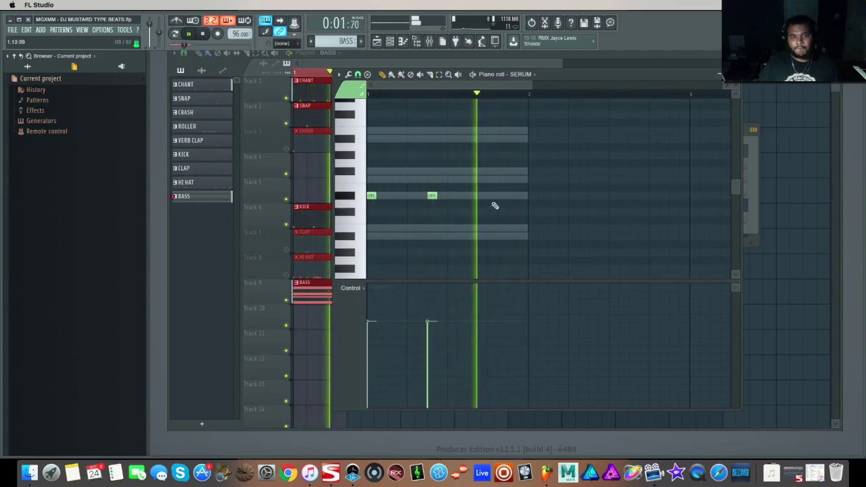
{"action": "left_click", "coordinate": [488, 195]}
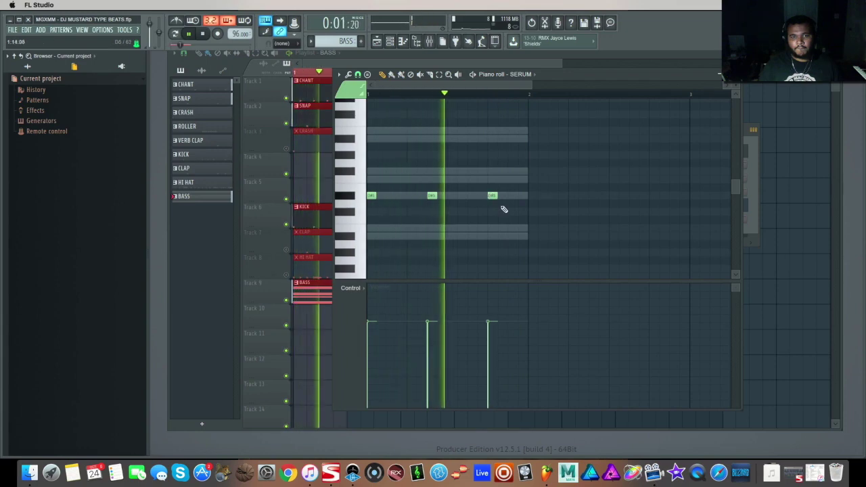
{"action": "key", "text": "space"}
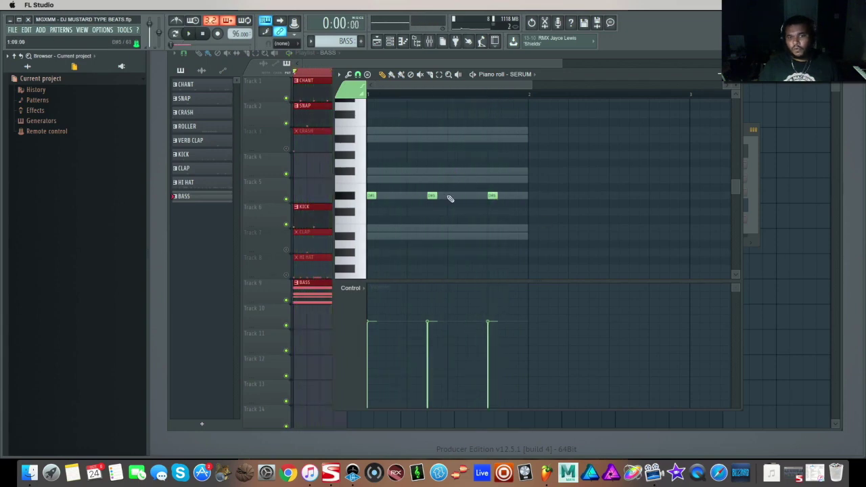
- Lower the second SERUM note to B4 and the third to A#4, and play the result
{"action": "left_click_drag", "start_coordinate": [431, 197], "coordinate": [431, 228]}
{"action": "left_click_drag", "start_coordinate": [492, 195], "coordinate": [492, 236]}
{"action": "key", "text": "space"}
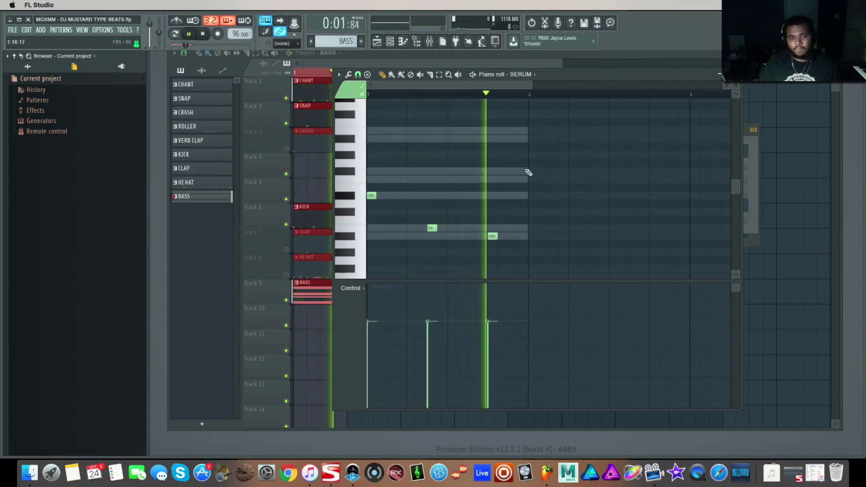
- Add a B4 note on step 11, just before the A#4 note, and stop playback
{"action": "scroll", "coordinate": [471, 164], "scroll_direction": "down", "scroll_amount": 3}
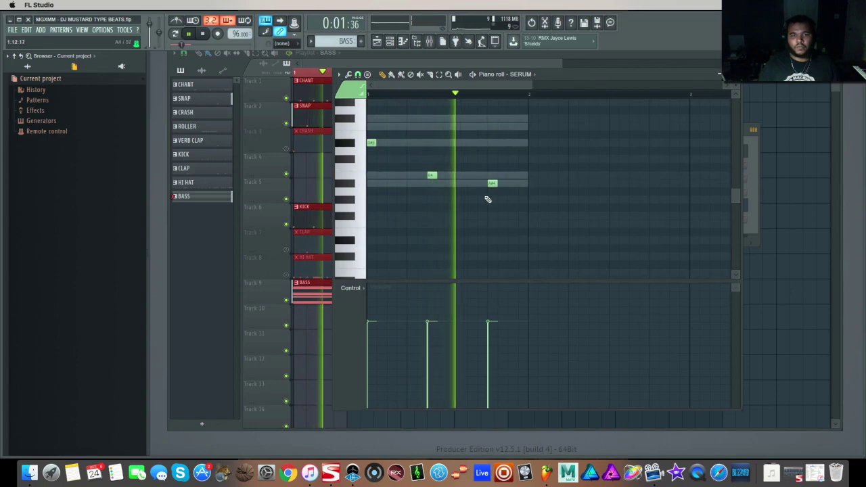
{"action": "left_click", "coordinate": [472, 184]}
{"action": "left_click_drag", "start_coordinate": [473, 184], "coordinate": [472, 177]}
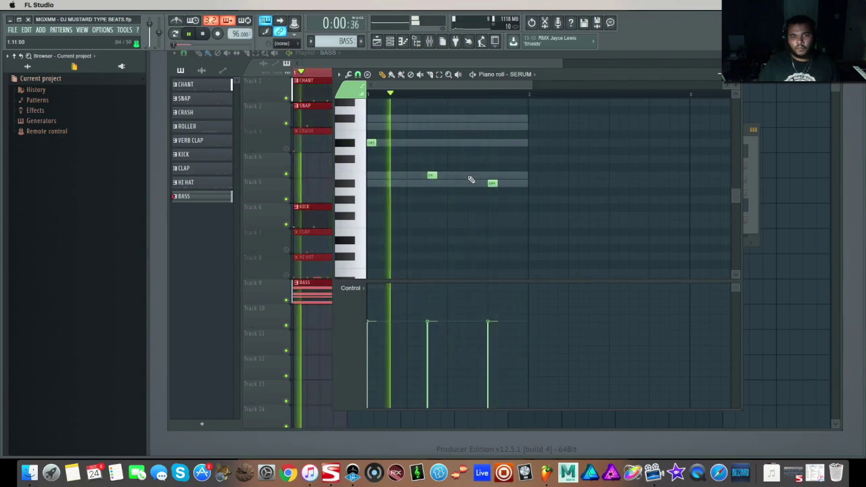
{"action": "key", "text": "space"}
- Add a B4 on step 15 and a C#5 on step 16 of bar 1, leaving bar 2 empty
{"action": "scroll", "coordinate": [517, 171], "scroll_direction": "up", "scroll_amount": 2}
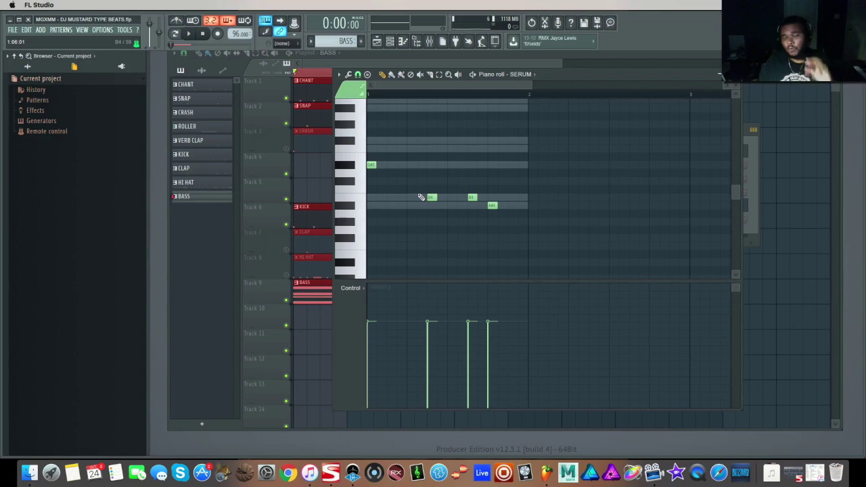
{"action": "left_click", "coordinate": [512, 197]}
{"action": "left_click", "coordinate": [517, 181]}
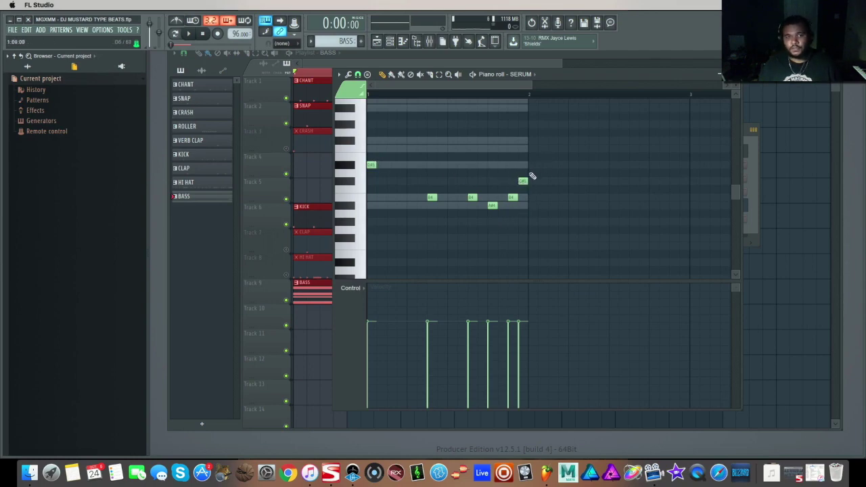
{"action": "left_click", "coordinate": [532, 166]}
{"action": "key", "text": "space"}
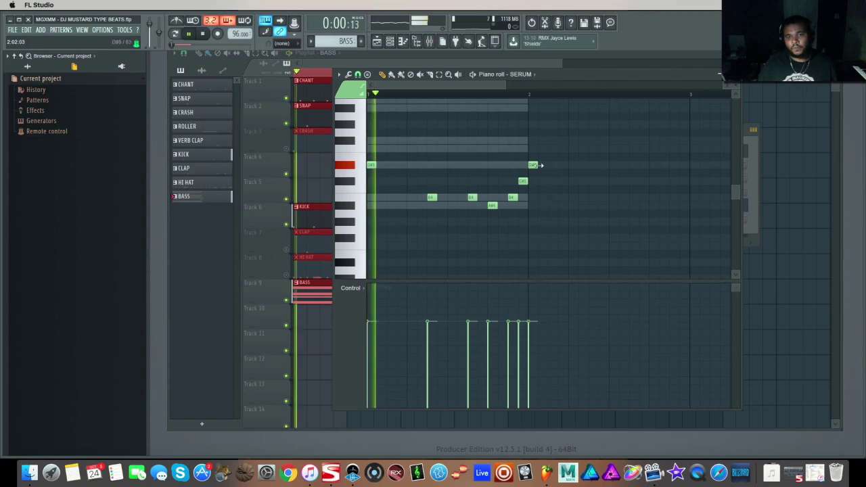
{"action": "right_click", "coordinate": [533, 165]}
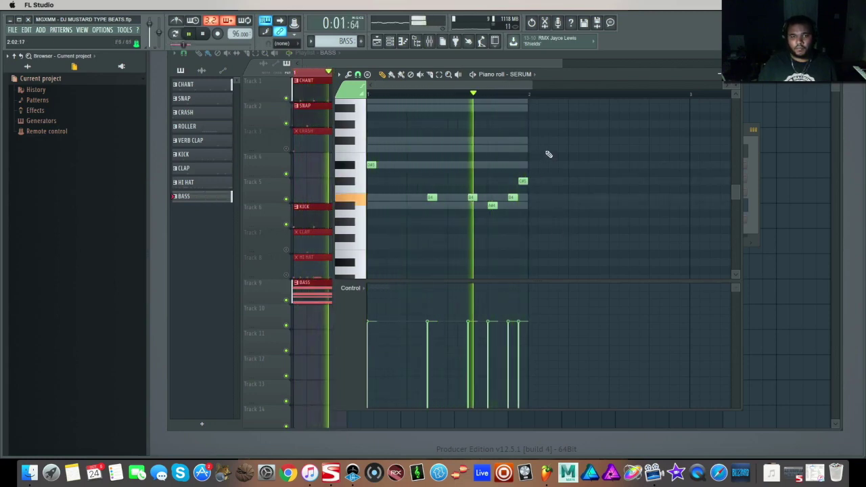
- Transpose all the SERUM notes down one octave and stop playback
{"action": "key", "text": "ctrl+a"}
{"action": "key", "text": "ctrl+Down"}
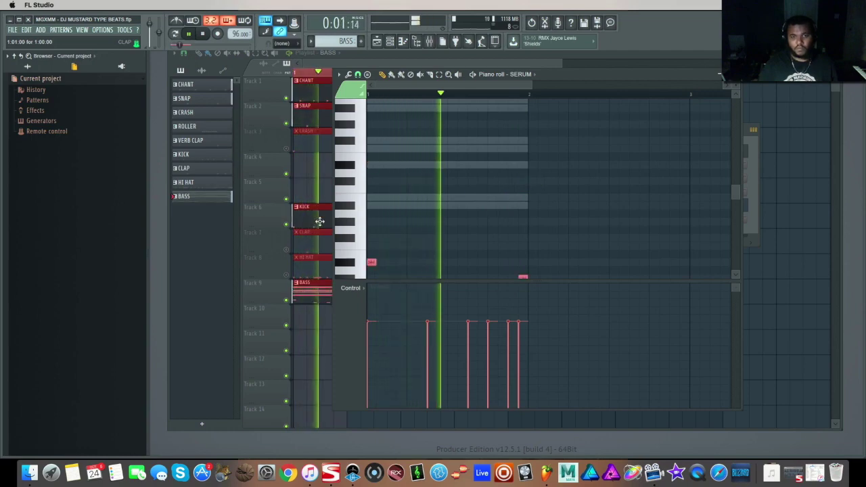
{"action": "scroll", "coordinate": [525, 174], "scroll_direction": "down", "scroll_amount": 5}
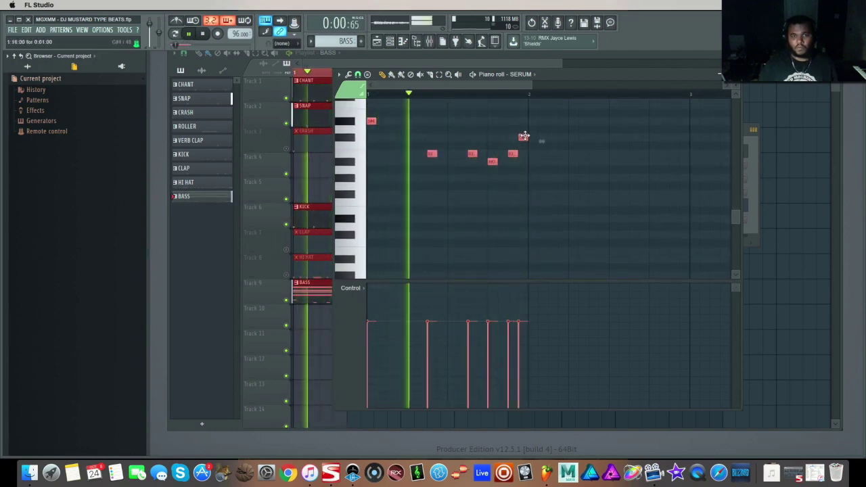
{"action": "key", "text": "space"}
- Delete the last two notes of bar 1 and redraw them as B3 and C#4 in the same places
{"action": "right_click", "coordinate": [525, 137]}
{"action": "right_click", "coordinate": [512, 154]}
{"action": "left_click", "coordinate": [512, 153]}
{"action": "left_click", "coordinate": [522, 137]}
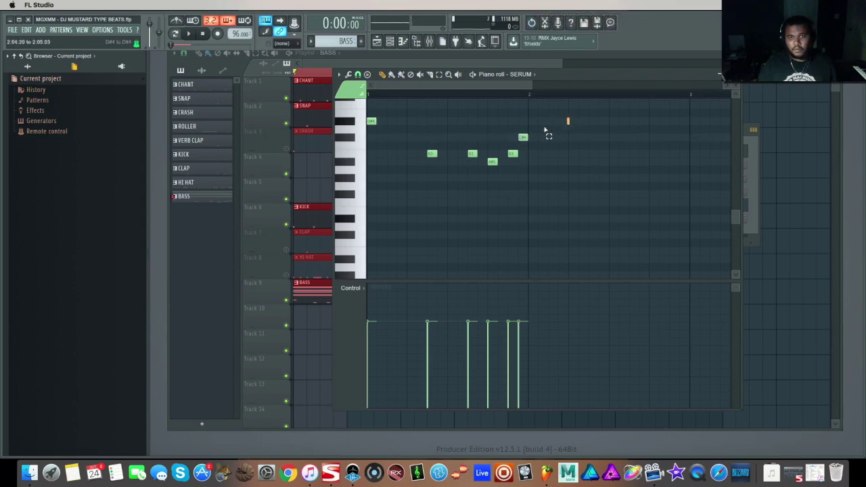
- Duplicate all the bar 1 SERUM notes into bar 2 and deselect them
{"action": "left_click_drag", "start_coordinate": [571, 180], "coordinate": [371, 119]}
{"action": "key", "text": "ctrl+b"}
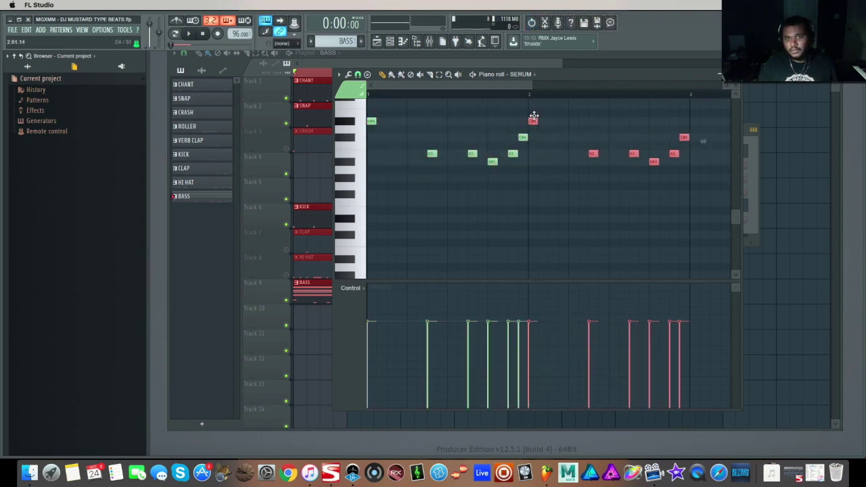
{"action": "key", "text": "ctrl+d"}
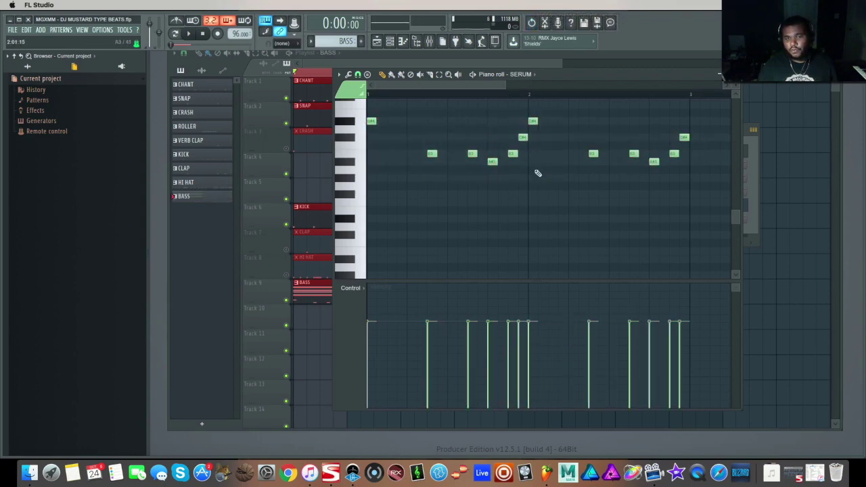
- Delete the C#4 and B3 notes at the end of bar 1 and play the bass line
{"action": "right_click", "coordinate": [525, 135]}
{"action": "right_click", "coordinate": [513, 154]}
{"action": "key", "text": "space"}
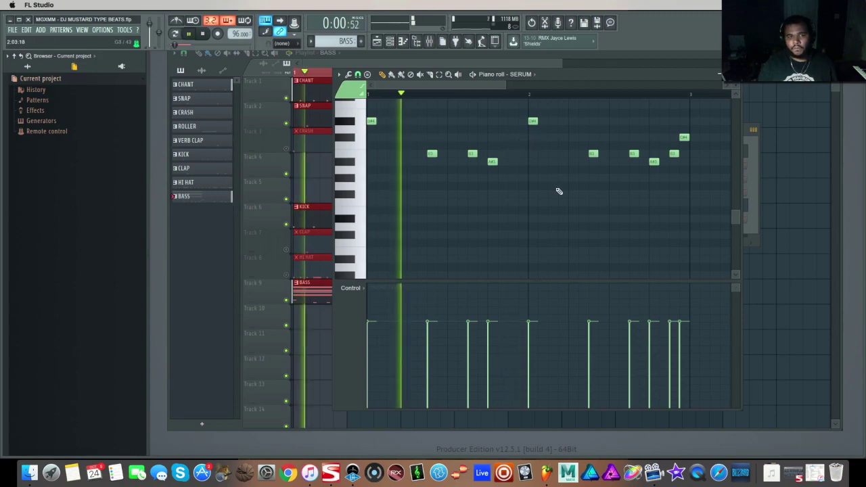
- Extend the playlist's playback loop to cover bars 1 and 2
{"action": "left_click", "coordinate": [303, 72]}
{"action": "left_click", "coordinate": [340, 73], "text": "ctrl"}
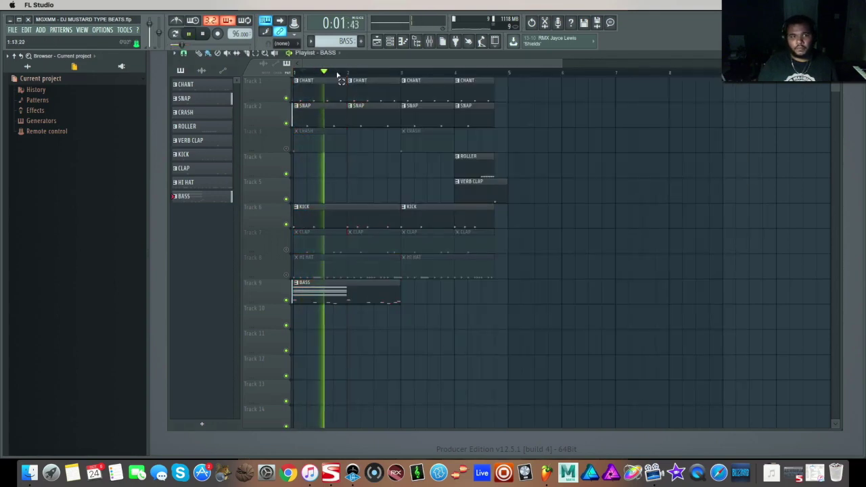
{"action": "left_click_drag", "start_coordinate": [395, 74], "coordinate": [285, 81]}
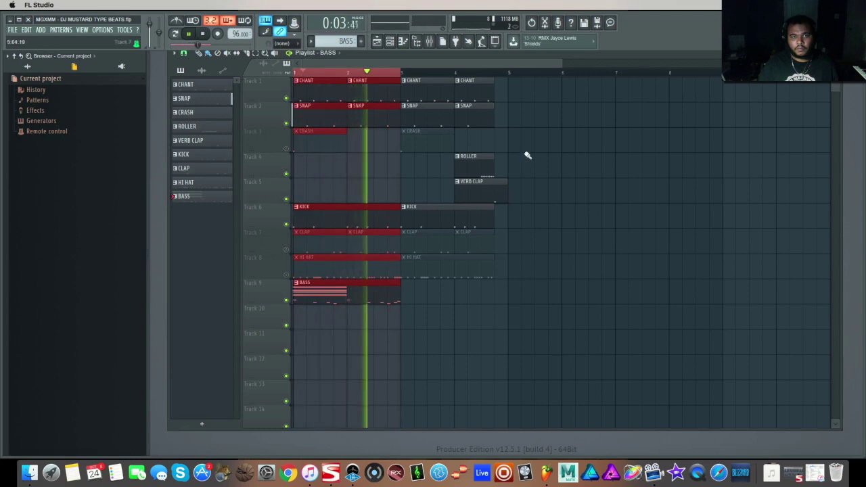
- Unmute the CRASH, CLAP and HI HAT tracks to hear the bass with the full drums
{"action": "left_click", "coordinate": [285, 148]}
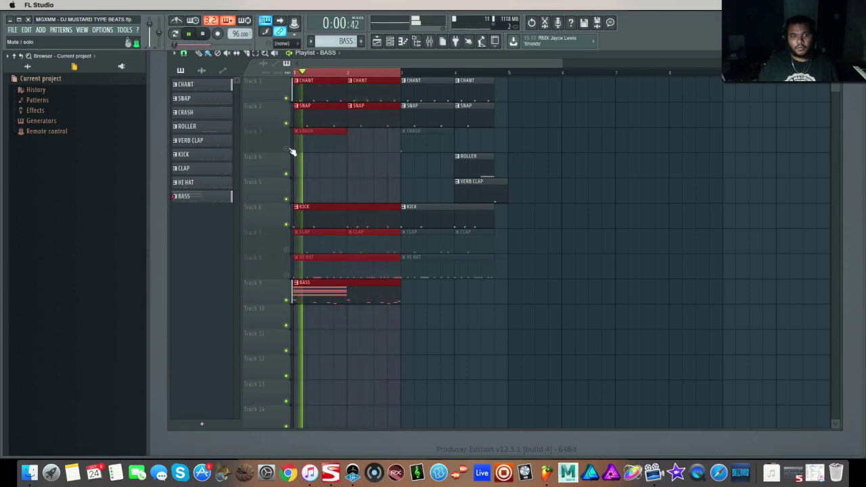
{"action": "left_click", "coordinate": [285, 250]}
{"action": "left_click", "coordinate": [285, 275]}
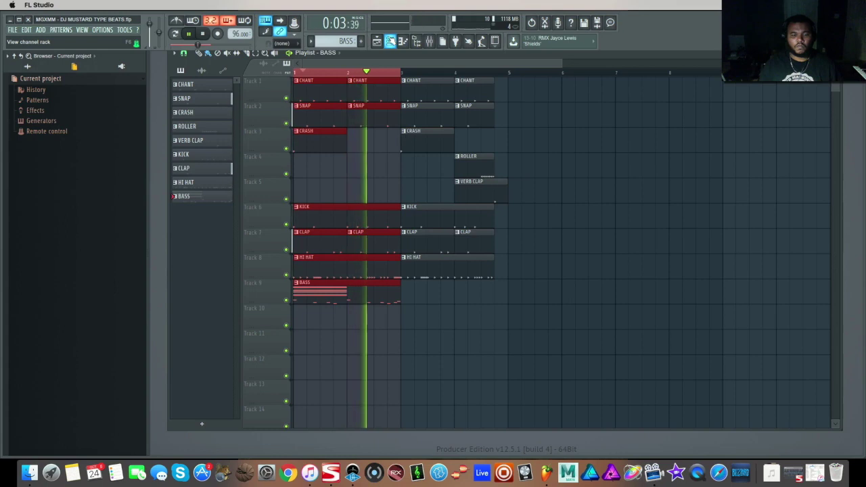
- Mute the CHANT, CRASH, KICK, CLAP and HI HAT tracks, stop playback and show the channel rack
{"action": "left_click", "coordinate": [286, 98]}
{"action": "left_click", "coordinate": [286, 148]}
{"action": "left_click", "coordinate": [286, 224]}
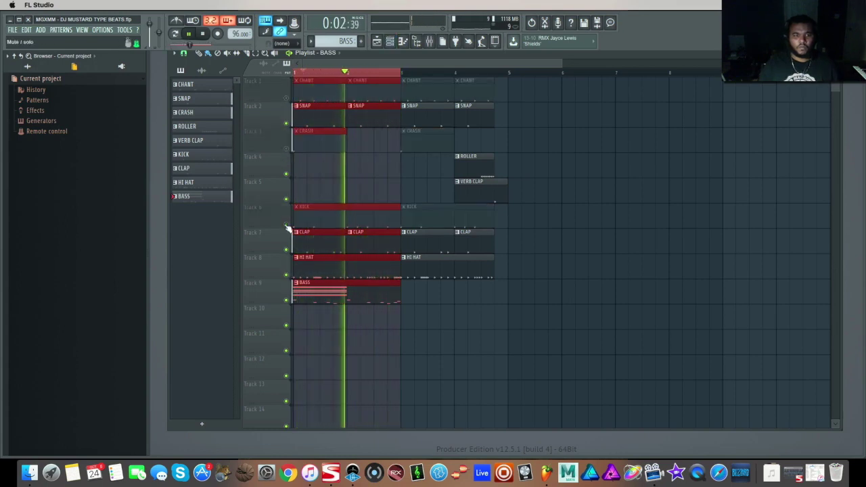
{"action": "left_click", "coordinate": [286, 249]}
{"action": "left_click", "coordinate": [285, 275]}
{"action": "key", "text": "space"}
{"action": "left_click", "coordinate": [391, 41]}
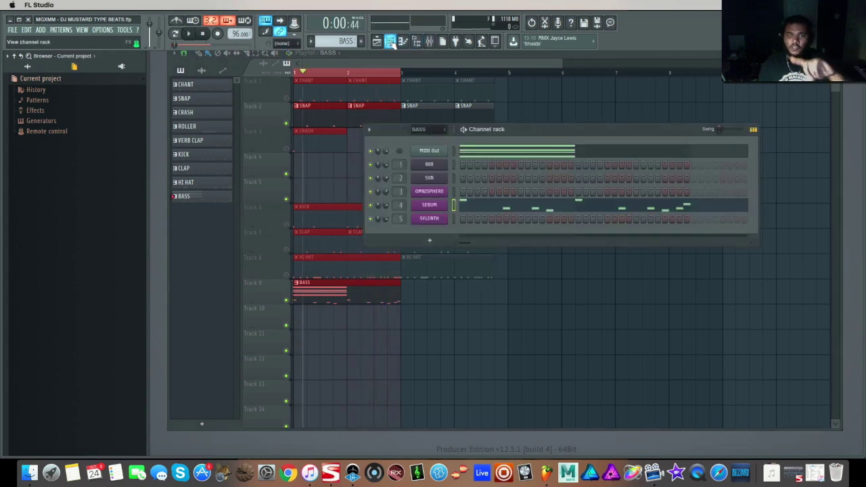
- Review the MIDI Out channel's reference notes above the bass line in its piano roll and close it
{"action": "left_click", "coordinate": [599, 154]}
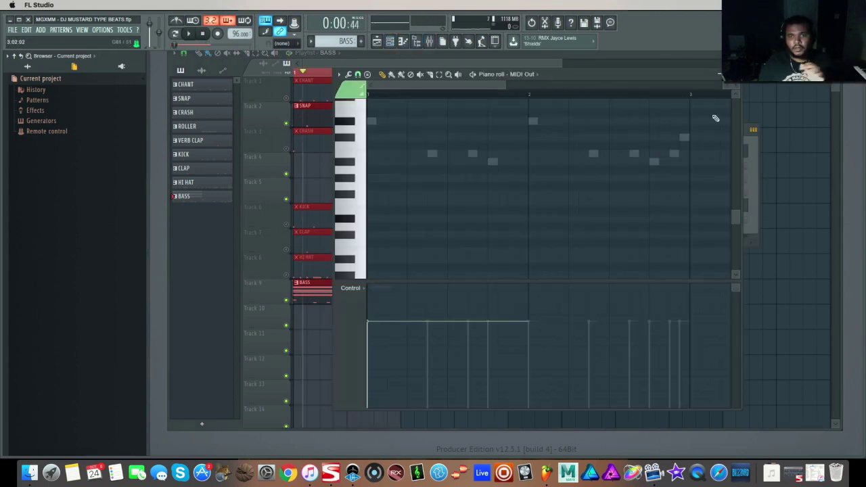
{"action": "left_click", "coordinate": [736, 74]}
{"action": "left_click", "coordinate": [593, 155]}
{"action": "scroll", "coordinate": [523, 184], "scroll_direction": "up", "scroll_amount": 8}
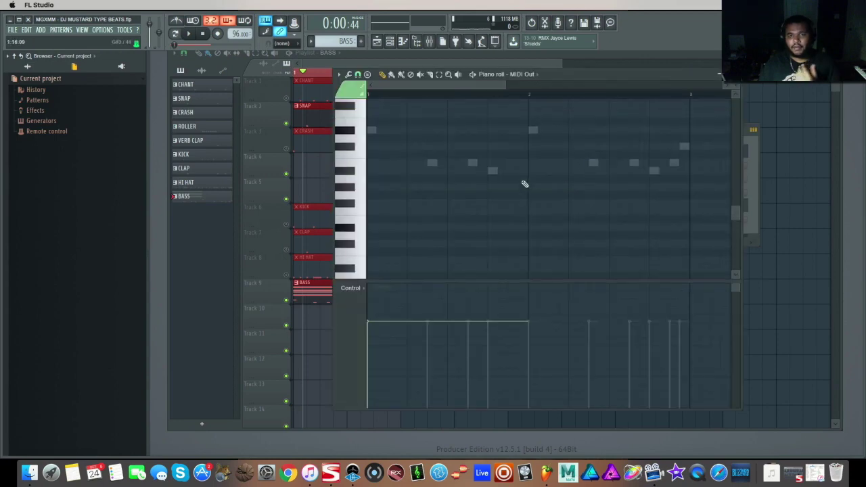
{"action": "scroll", "coordinate": [481, 177], "scroll_direction": "up", "scroll_amount": 1}
{"action": "scroll", "coordinate": [481, 177], "scroll_direction": "up", "scroll_amount": 1}
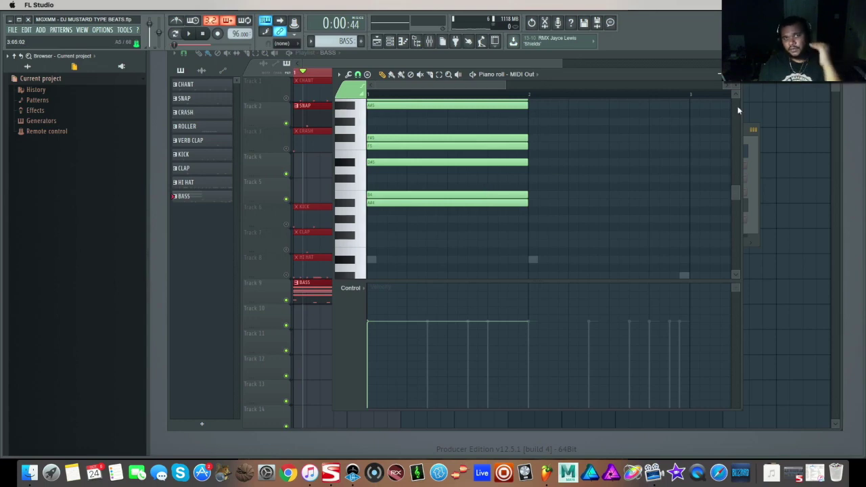
{"action": "left_click", "coordinate": [721, 76]}
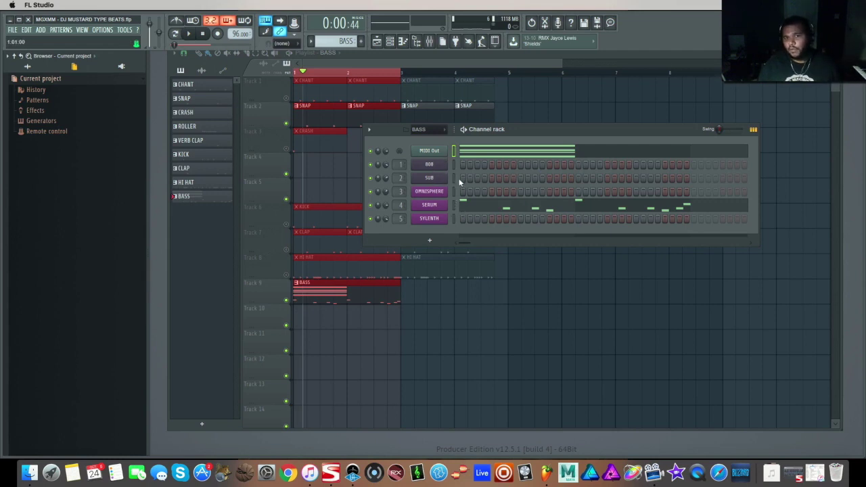
- Set the channel rack to display all channel groups instead of only the BASS group
{"action": "left_click", "coordinate": [431, 132]}
{"action": "left_click", "coordinate": [438, 142]}
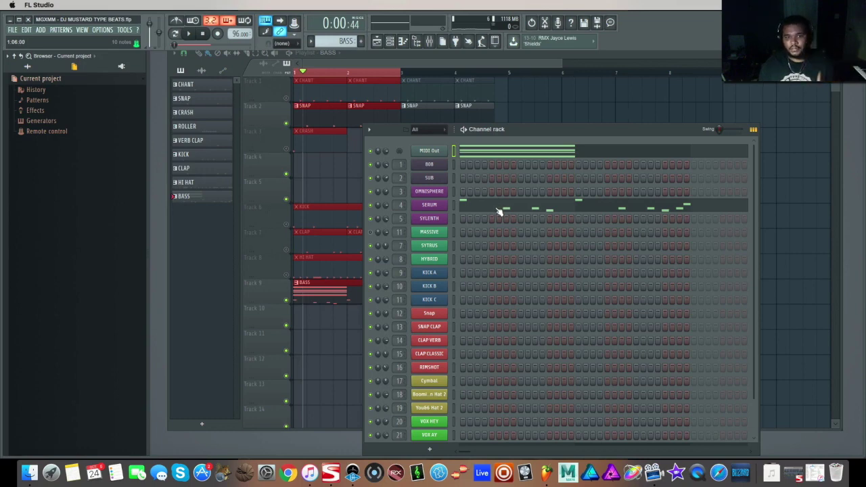
{"action": "scroll", "coordinate": [439, 218], "scroll_direction": "down", "scroll_amount": 3}
{"action": "scroll", "coordinate": [468, 205], "scroll_direction": "up", "scroll_amount": 3}
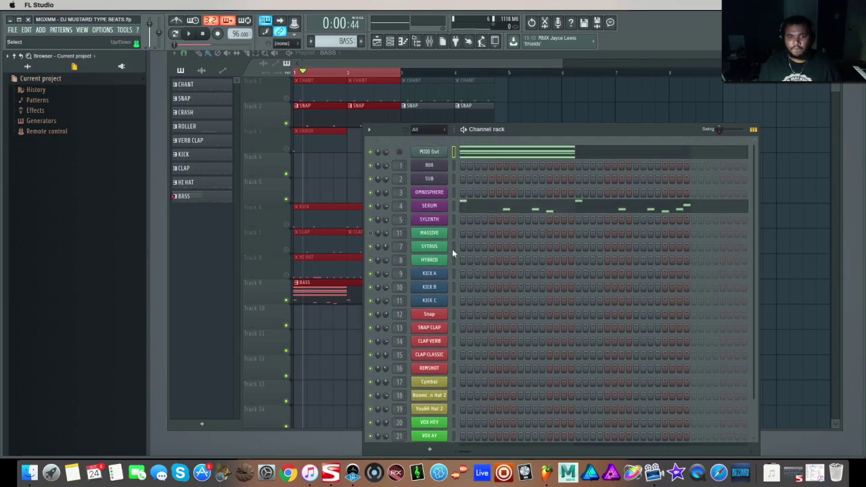
- Audition the MASSIVE and HYBRID channels and view the HYBRID plugin window
{"action": "left_click", "coordinate": [455, 232]}
{"action": "key", "text": "Up"}
{"action": "key", "text": "Up"}
{"action": "key", "text": "Up"}
{"action": "key", "text": "Up"}
{"action": "key", "text": "Up"}
{"action": "left_click", "coordinate": [454, 232]}
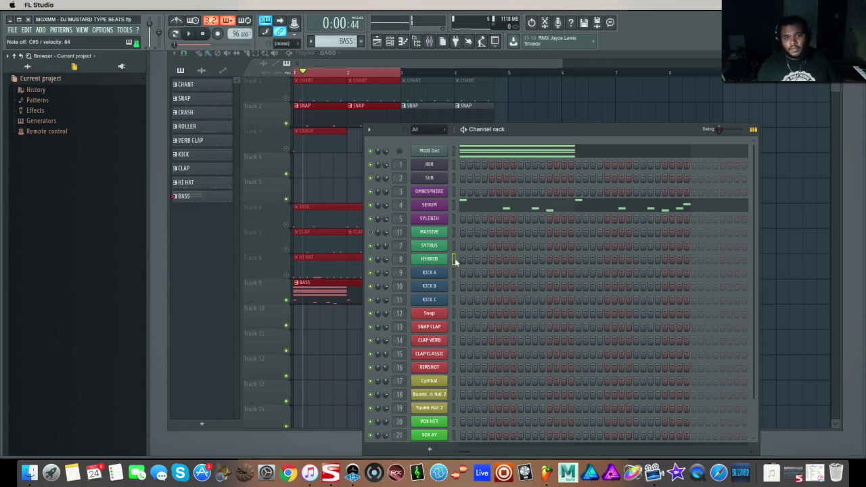
{"action": "left_click", "coordinate": [431, 263]}
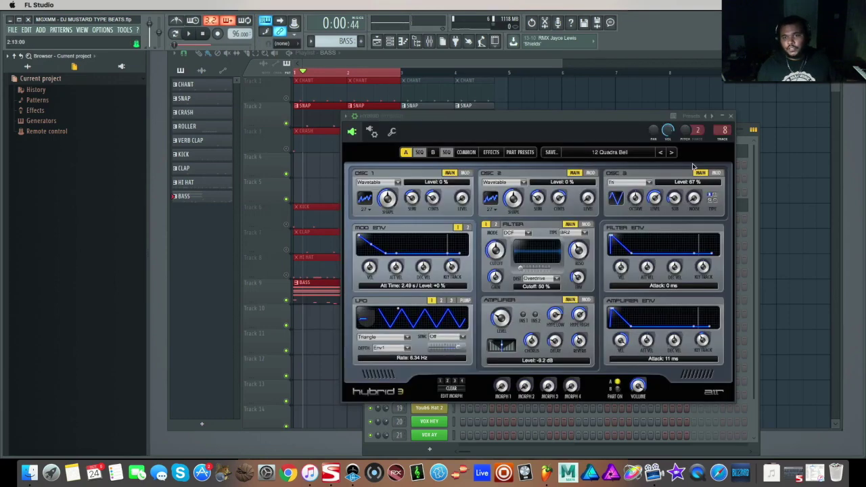
{"action": "left_click", "coordinate": [731, 116]}
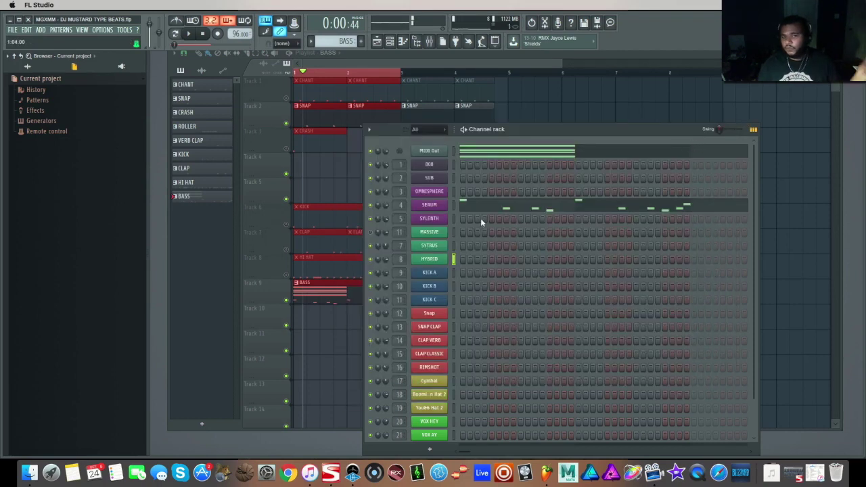
- Open the MASSIVE channel's piano roll and place a one-step F5 note at the start of bar 1
{"action": "right_click", "coordinate": [438, 232]}
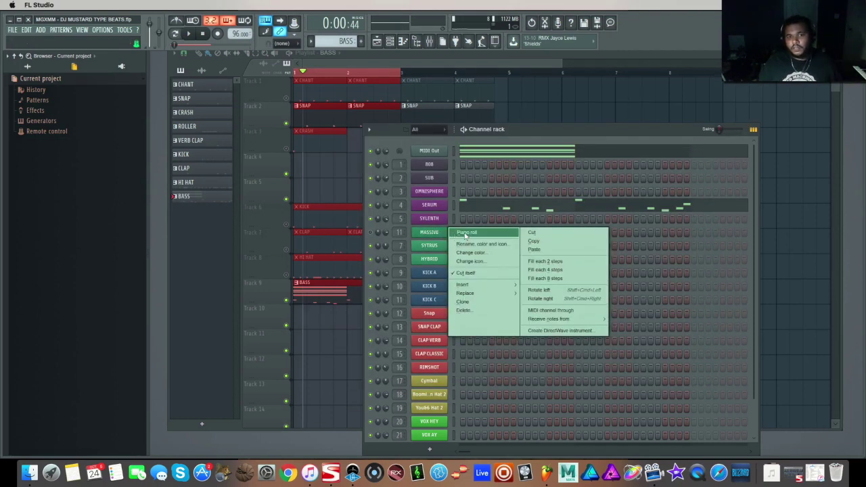
{"action": "left_click", "coordinate": [465, 234]}
{"action": "scroll", "coordinate": [519, 224], "scroll_direction": "down", "scroll_amount": 3}
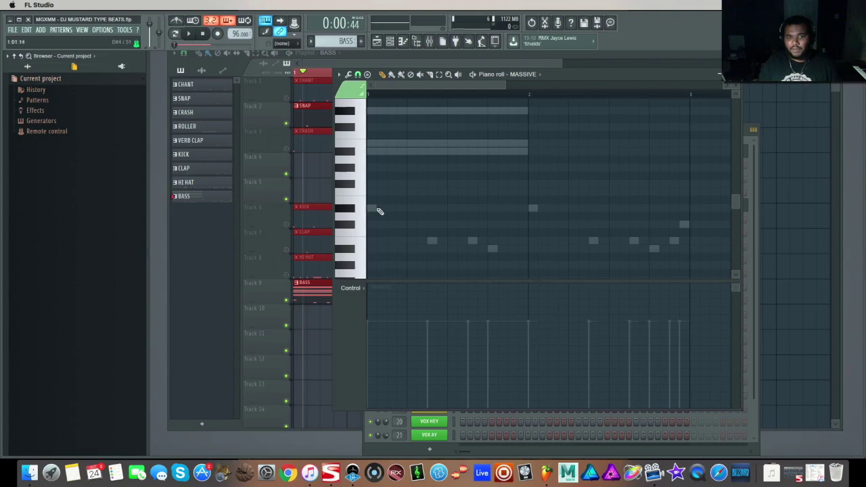
{"action": "scroll", "coordinate": [377, 211], "scroll_direction": "up", "scroll_amount": 2}
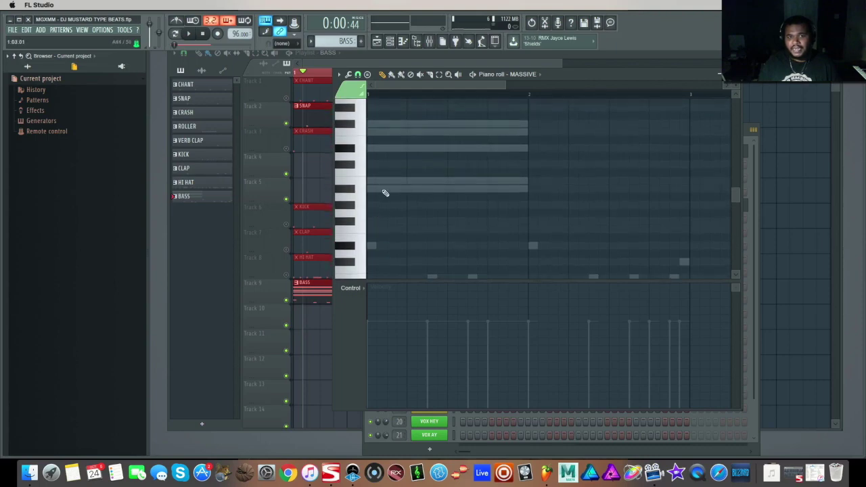
{"action": "scroll", "coordinate": [379, 196], "scroll_direction": "up", "scroll_amount": 3}
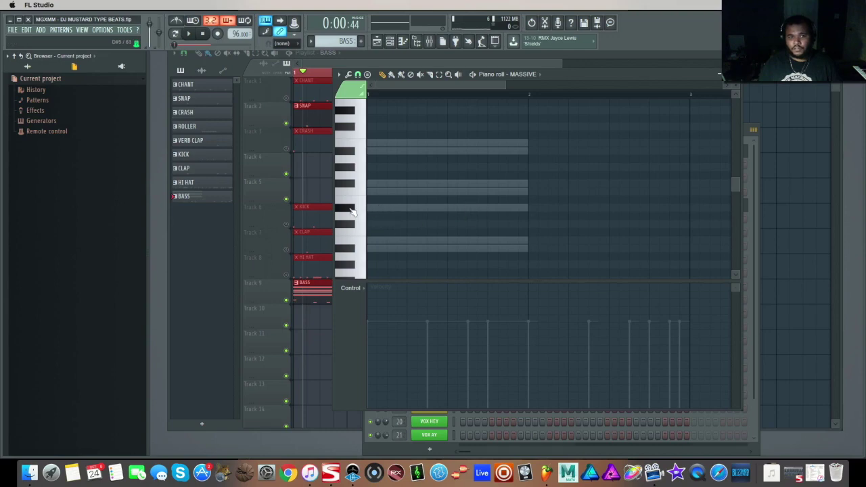
{"action": "scroll", "coordinate": [422, 217], "scroll_direction": "up", "scroll_amount": 1}
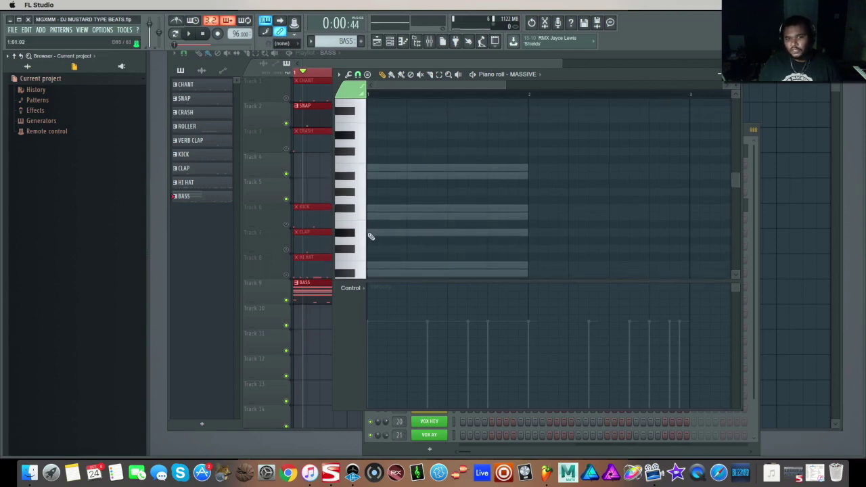
{"action": "left_click", "coordinate": [372, 218]}
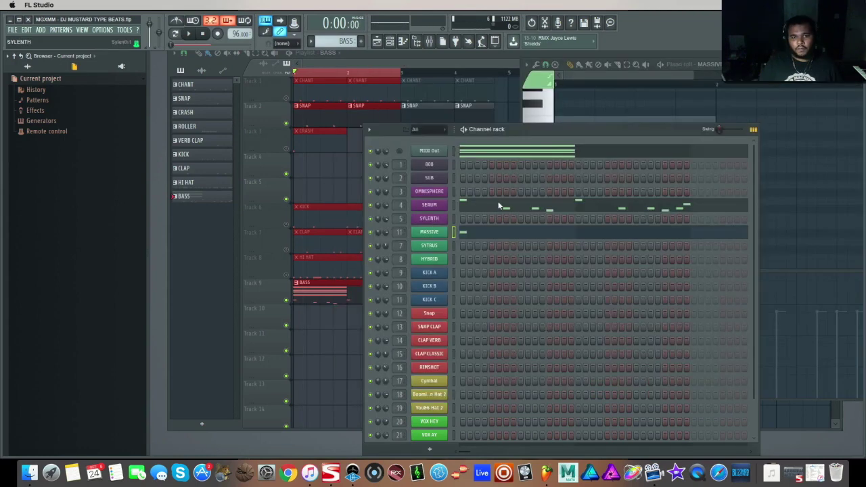
- Play the loop with the first MASSIVE note and add an A#5 note on step 3 of bar 1
{"action": "key", "text": "space"}
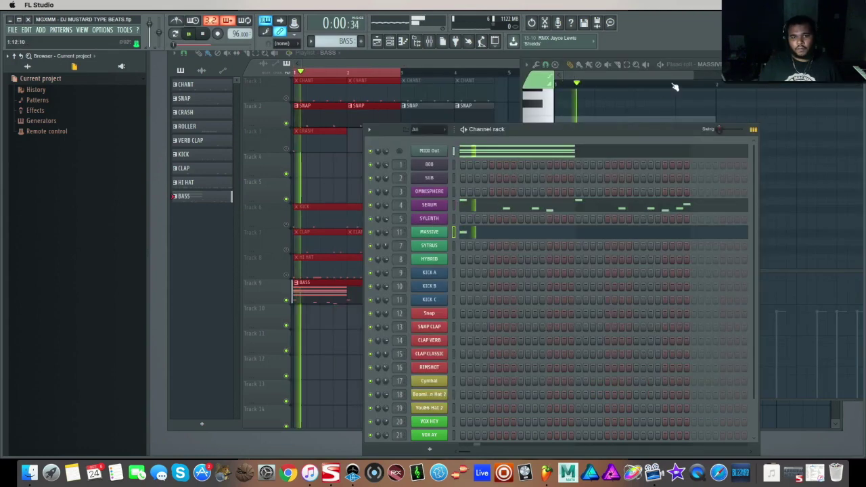
{"action": "left_click", "coordinate": [710, 63]}
{"action": "left_click_drag", "start_coordinate": [709, 63], "coordinate": [492, 78]}
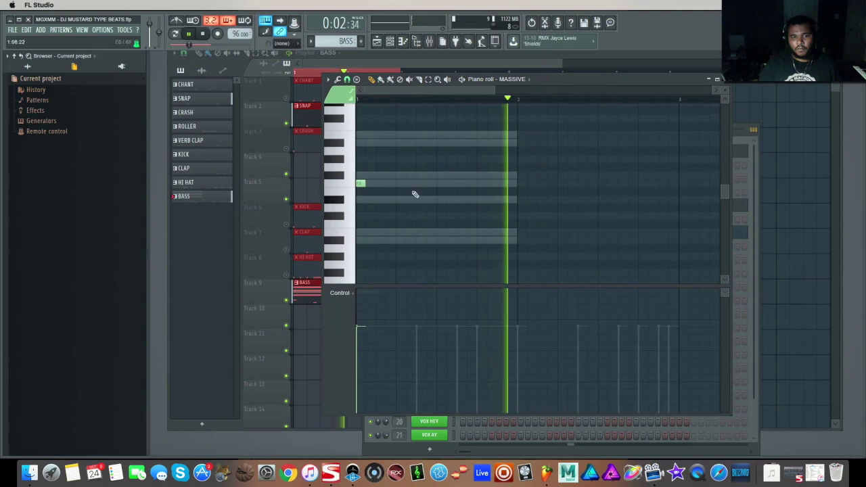
{"action": "scroll", "coordinate": [400, 205], "scroll_direction": "up", "scroll_amount": 3}
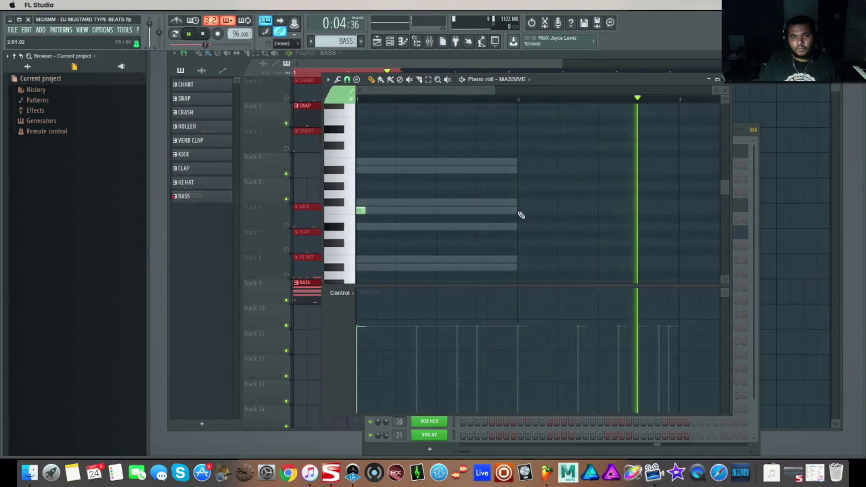
{"action": "key", "text": "space"}
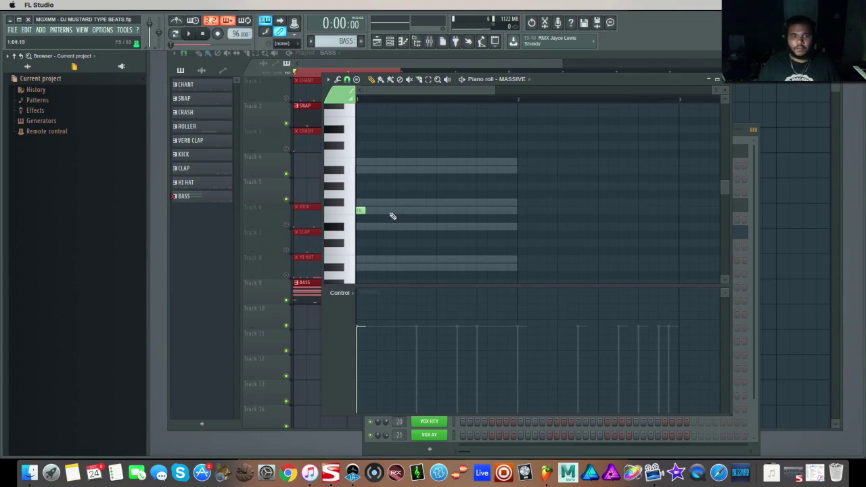
{"action": "left_click", "coordinate": [379, 171]}
{"action": "key", "text": "space"}
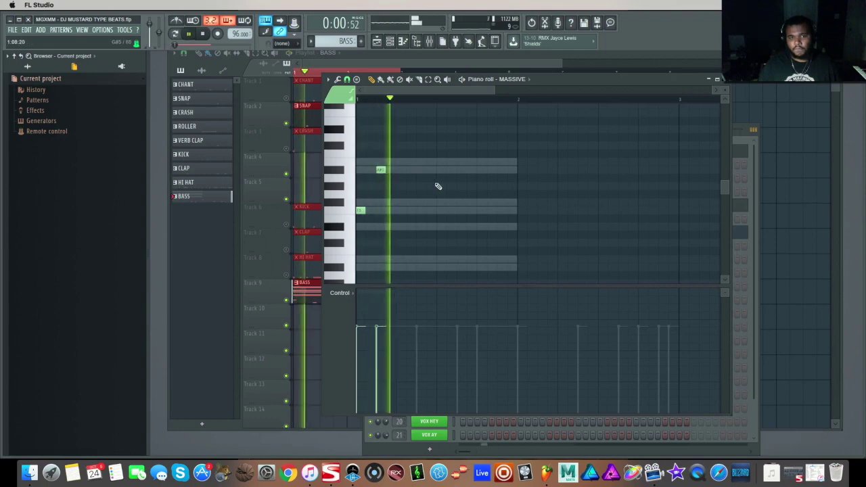
- Add F#5 on step 7, B5 on step 11 and F5 on step 13 of bar 1 during playback
{"action": "key", "text": "space"}
{"action": "key", "text": "space"}
{"action": "left_click", "coordinate": [419, 202]}
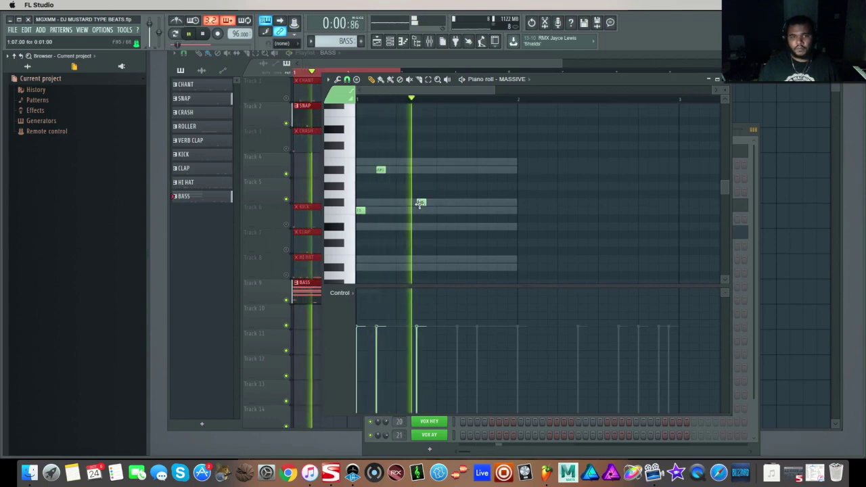
{"action": "left_click", "coordinate": [461, 163]}
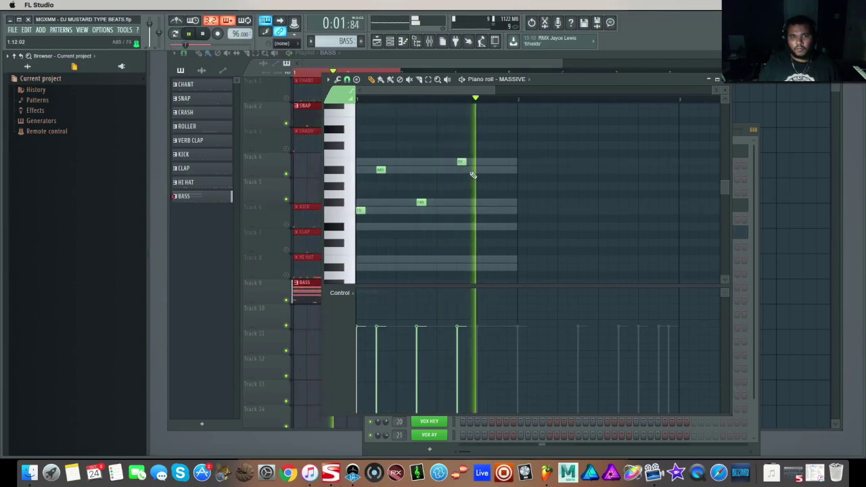
{"action": "left_click", "coordinate": [481, 210]}
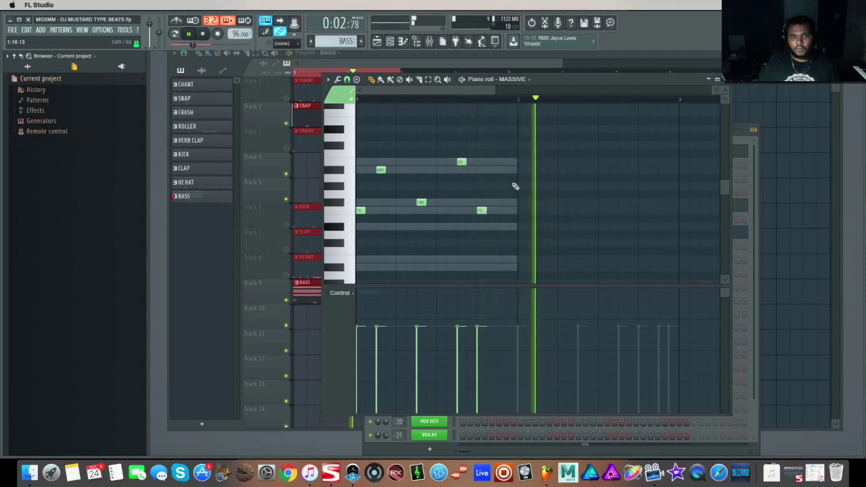
- Duplicate the five bar 1 MASSIVE notes into bar 2, deselect the copies and play the melody
{"action": "scroll", "coordinate": [517, 184], "scroll_direction": "down", "scroll_amount": 2}
{"action": "key", "text": "space"}
{"action": "mouse_move", "coordinate": [522, 122]}
{"action": "left_mouse_down"}
{"action": "mouse_move", "coordinate": [367, 218]}
{"action": "mouse_move", "coordinate": [362, 173]}
{"action": "mouse_move", "coordinate": [523, 167]}
{"action": "left_mouse_up"}
{"action": "scroll", "coordinate": [587, 185], "scroll_direction": "up", "scroll_amount": 3}
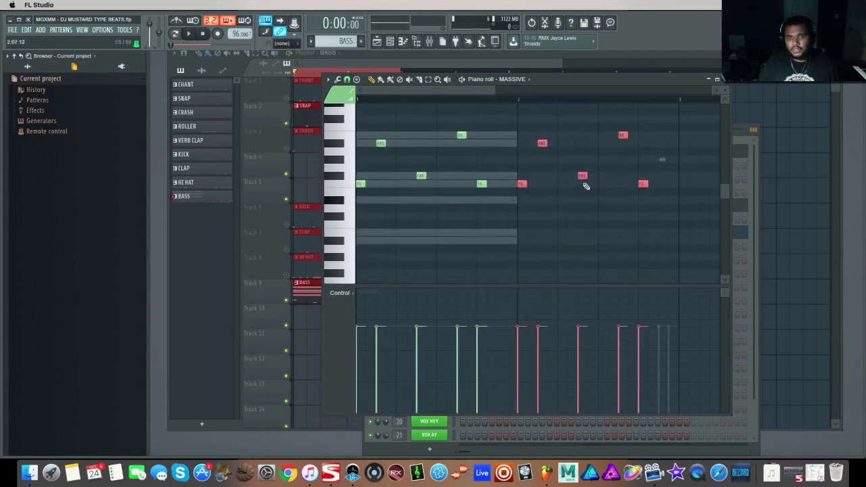
{"action": "left_click", "coordinate": [601, 179], "text": "ctrl"}
{"action": "key", "text": "space"}
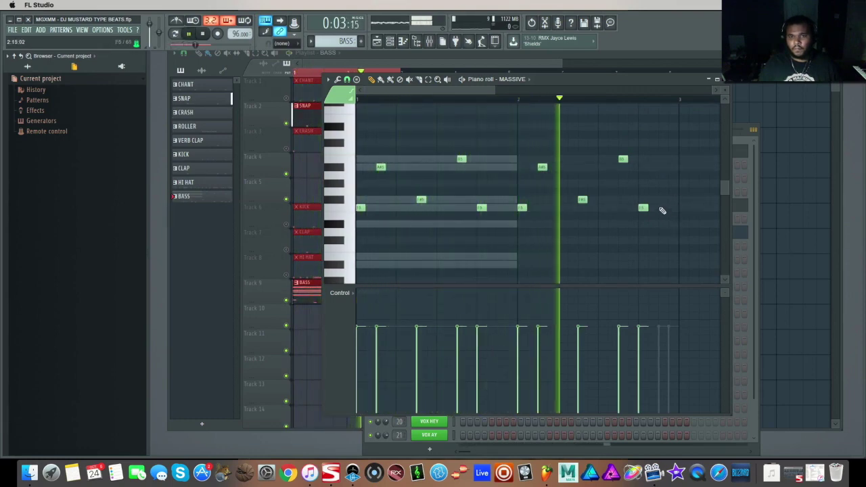
- Add an F#5 note on step 15 of bar 2 and raise it one octave
{"action": "left_click", "coordinate": [663, 199]}
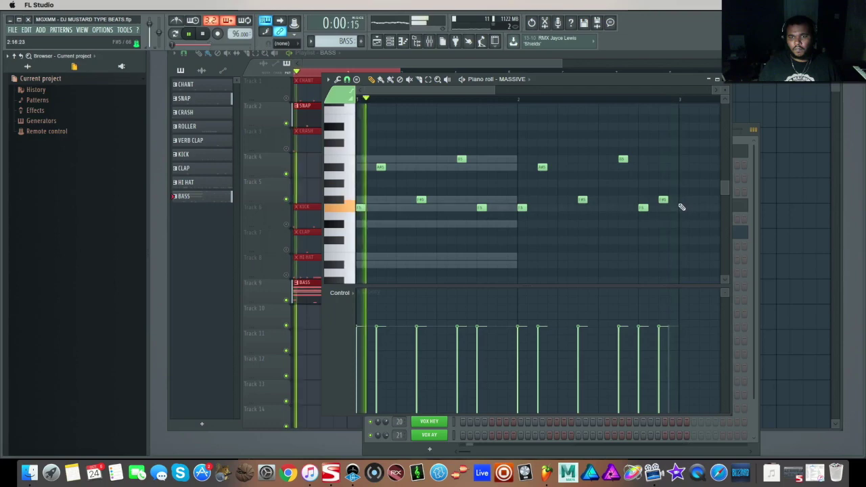
{"action": "scroll", "coordinate": [640, 162], "scroll_direction": "up", "scroll_amount": 1}
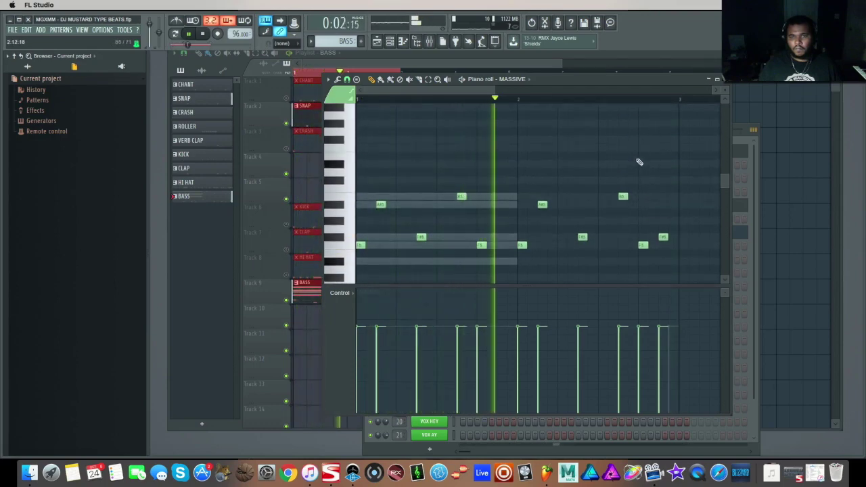
{"action": "left_click_drag", "start_coordinate": [692, 209], "coordinate": [648, 248]}
{"action": "key", "text": "ctrl+Up"}
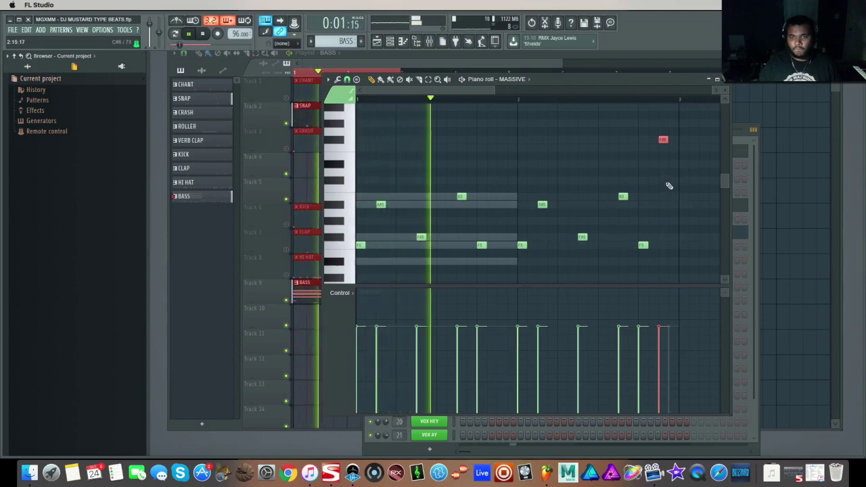
- Add a C#6 note on step 14 of bar 2 and a G#5 note on step 15 of bar 1
{"action": "scroll", "coordinate": [677, 186], "scroll_direction": "down", "scroll_amount": 1}
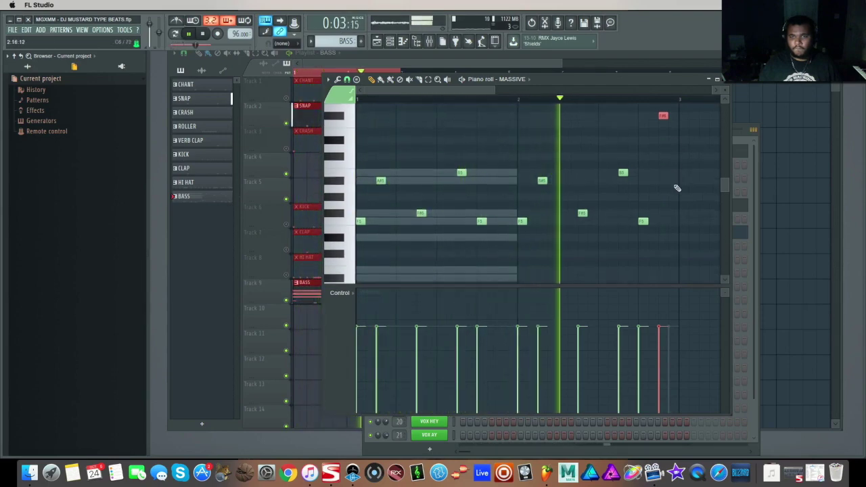
{"action": "left_click", "coordinate": [654, 157]}
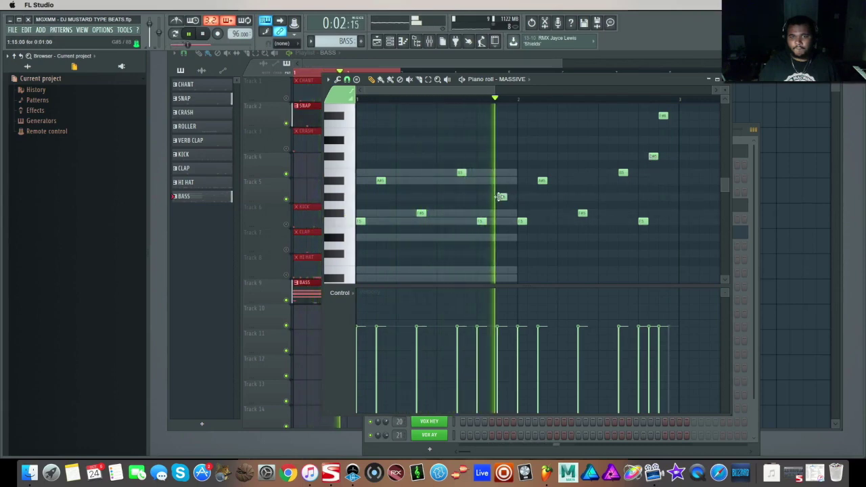
{"action": "scroll", "coordinate": [689, 179], "scroll_direction": "up", "scroll_amount": 2}
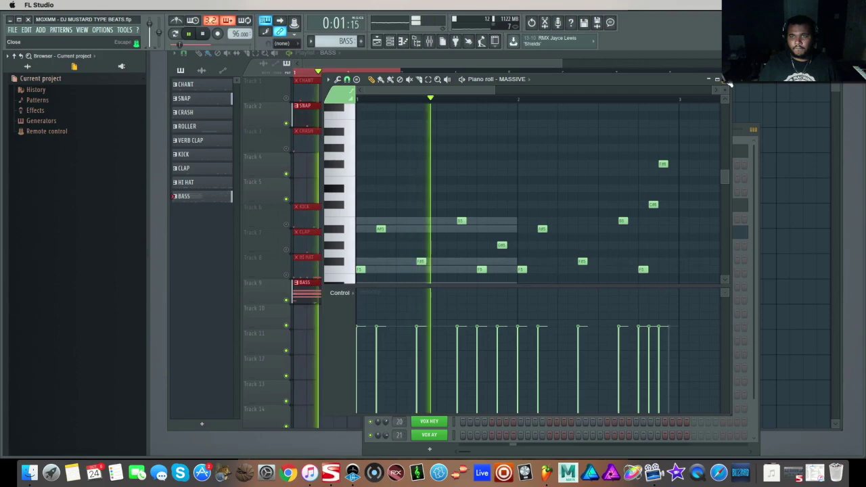
- Close the piano roll, unmute the CHANT, CRASH, KICK, CLAP and HI HAT tracks, and show the channel rack
{"action": "left_click", "coordinate": [718, 80]}
{"action": "key", "text": "F6"}
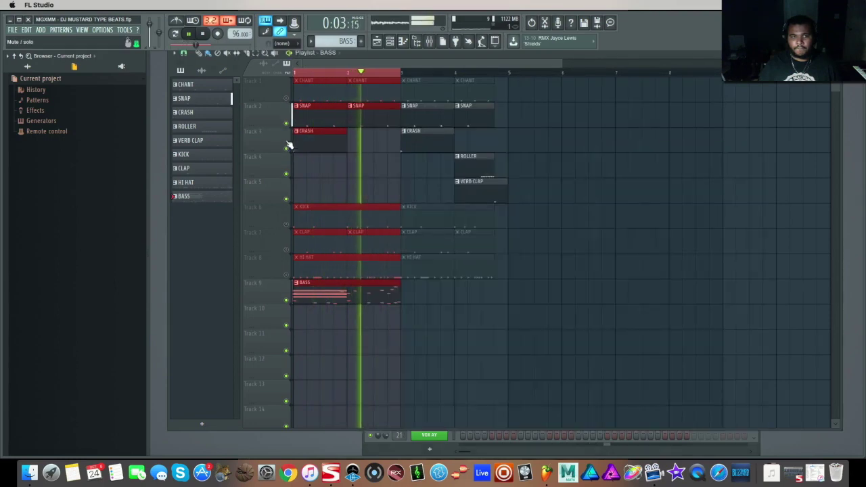
{"action": "left_click", "coordinate": [286, 224]}
{"action": "left_click", "coordinate": [285, 249]}
{"action": "left_click", "coordinate": [285, 275]}
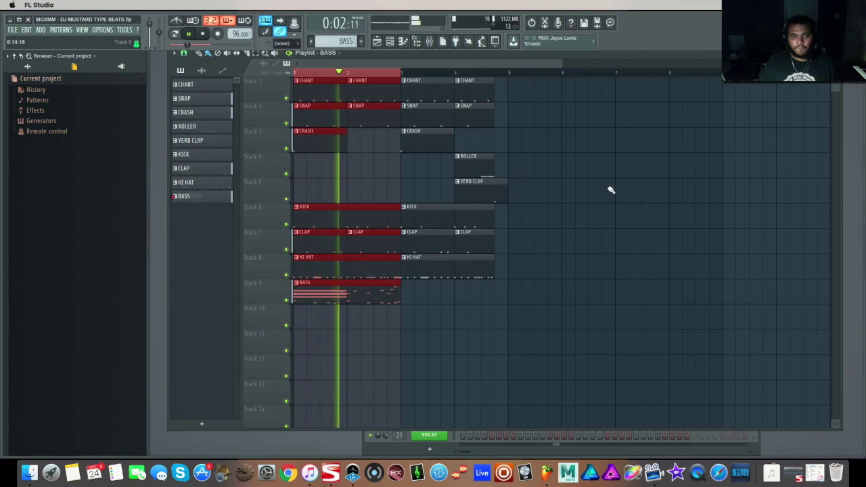
{"action": "left_click", "coordinate": [391, 42]}
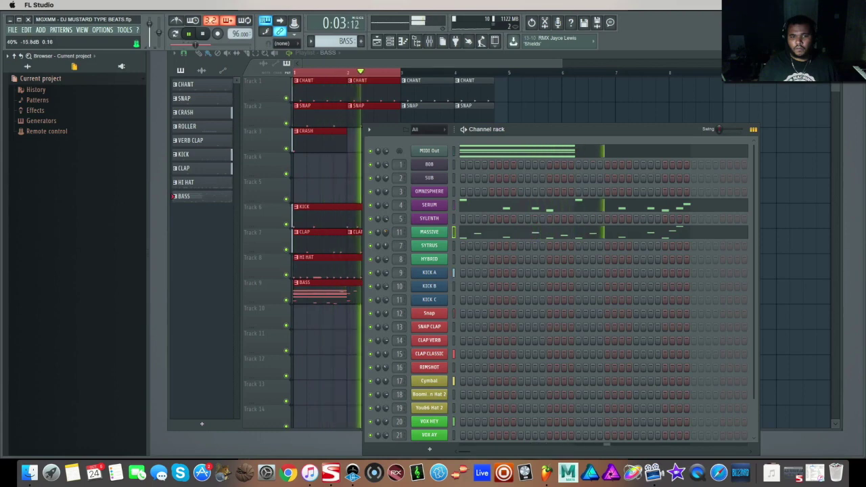
{"action": "scroll", "coordinate": [560, 212], "scroll_direction": "down", "scroll_amount": 2}
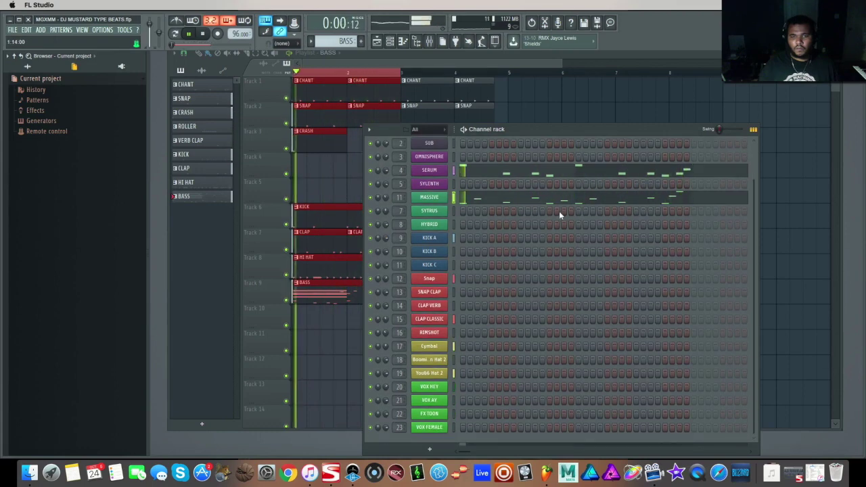
- Open the MASSIVE channel's piano roll and examine the two-bar melody notes from the opening of bar 1 to the end of bar 2
{"action": "left_click", "coordinate": [561, 199]}
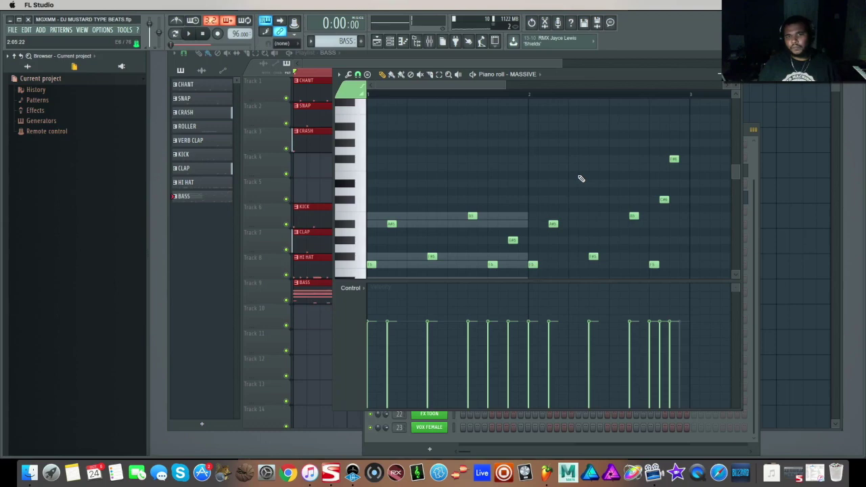
{"action": "scroll", "coordinate": [580, 177], "scroll_direction": "down", "scroll_amount": 1}
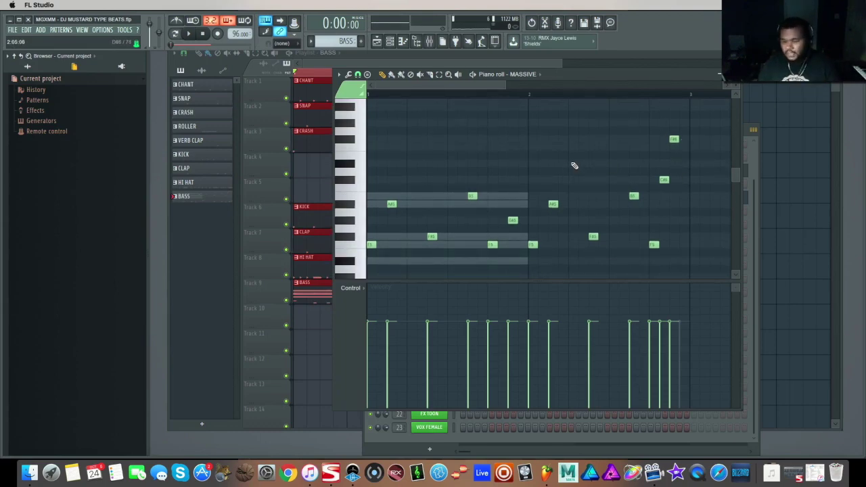
{"action": "scroll", "coordinate": [559, 159], "scroll_direction": "down", "scroll_amount": 1}
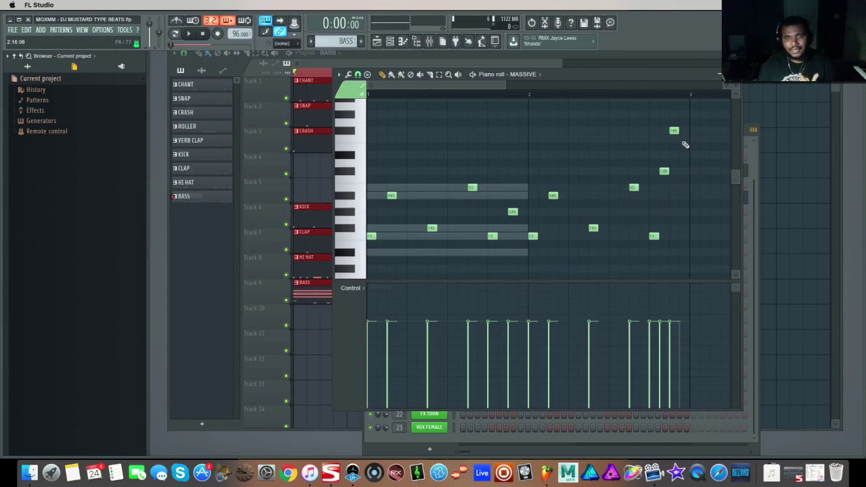
{"action": "scroll", "coordinate": [679, 202], "scroll_direction": "down", "scroll_amount": 3}
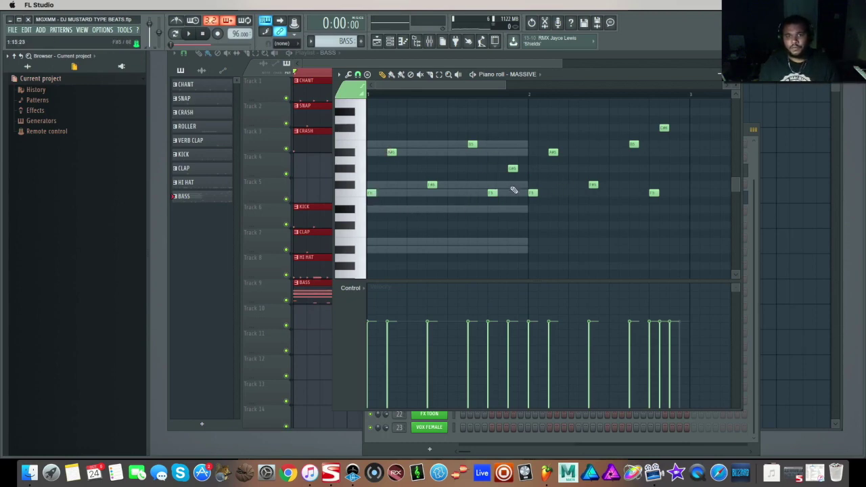
{"action": "scroll", "coordinate": [665, 161], "scroll_direction": "up", "scroll_amount": 2}
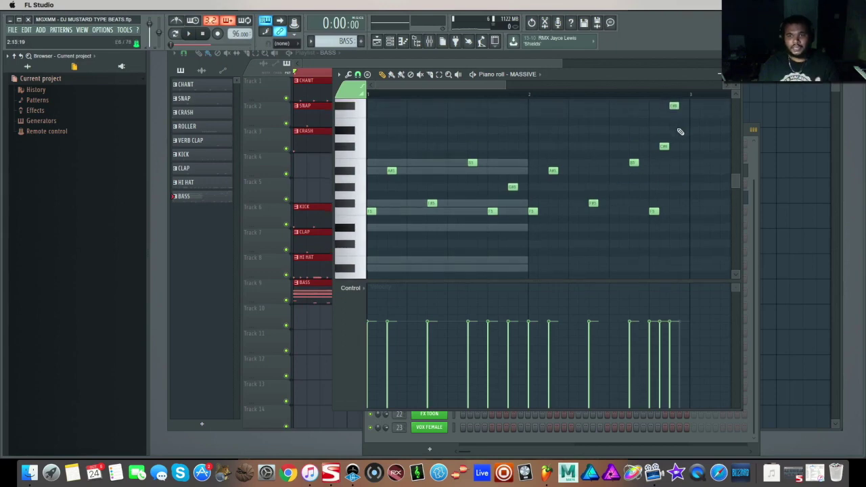
{"action": "scroll", "coordinate": [678, 125], "scroll_direction": "up", "scroll_amount": 2}
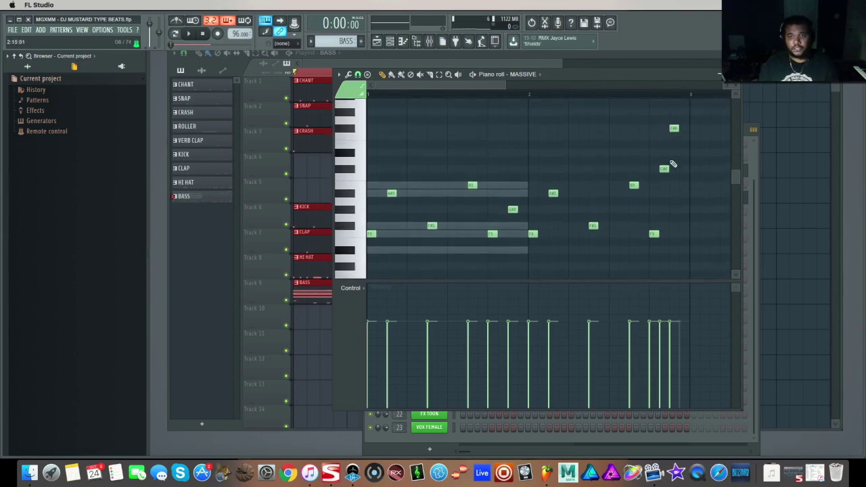
{"action": "scroll", "coordinate": [677, 157], "scroll_direction": "up", "scroll_amount": 2}
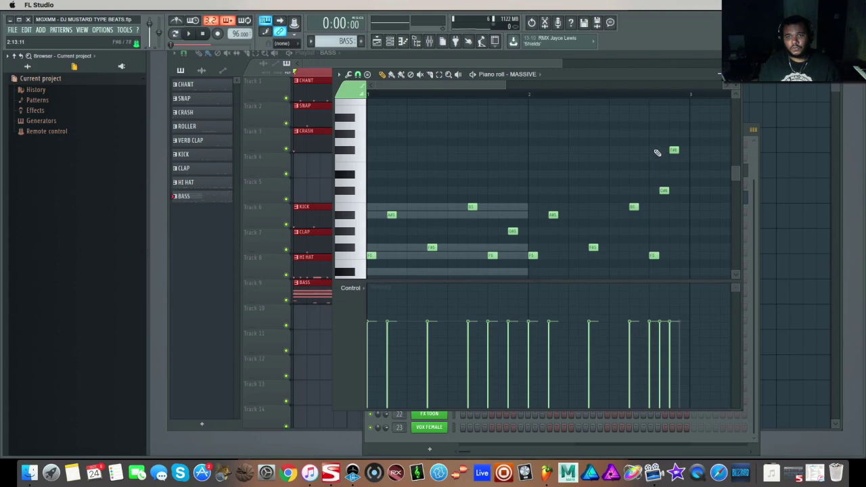
{"action": "scroll", "coordinate": [657, 162], "scroll_direction": "down", "scroll_amount": 3}
{"action": "scroll", "coordinate": [677, 210], "scroll_direction": "up", "scroll_amount": 3}
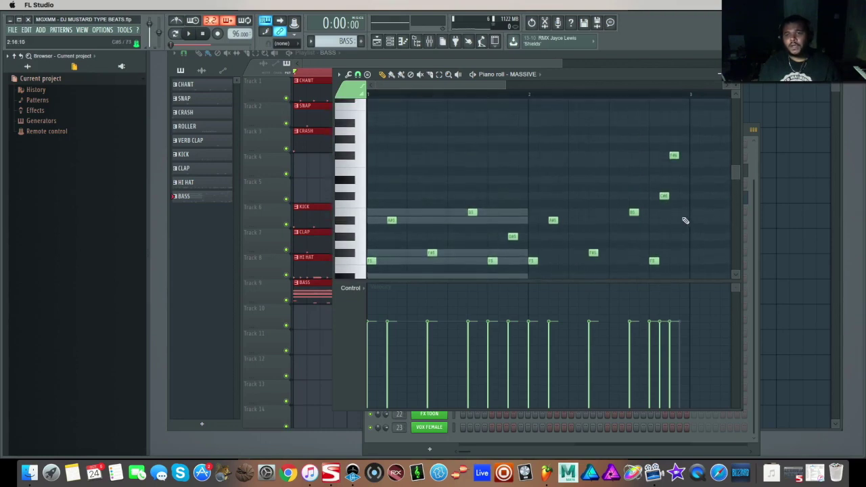
{"action": "scroll", "coordinate": [664, 205], "scroll_direction": "down", "scroll_amount": 3}
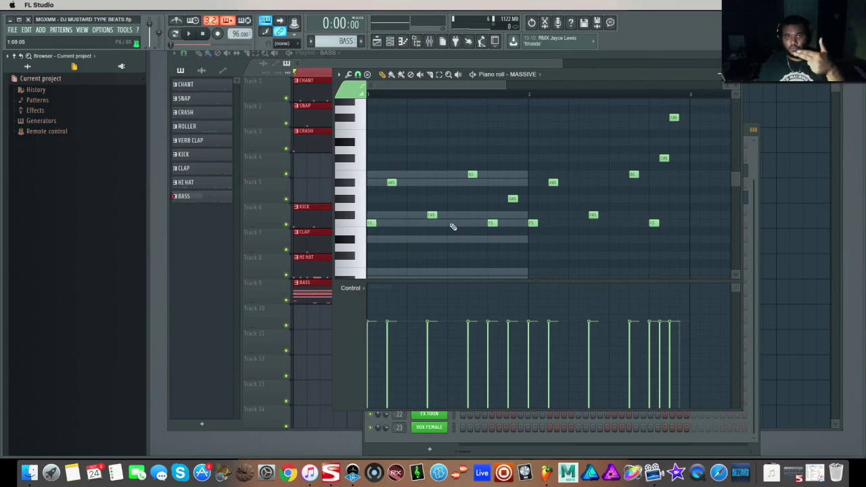
- Play the beat with the MASSIVE melody, stop playback and close the piano roll
{"action": "key", "text": "space"}
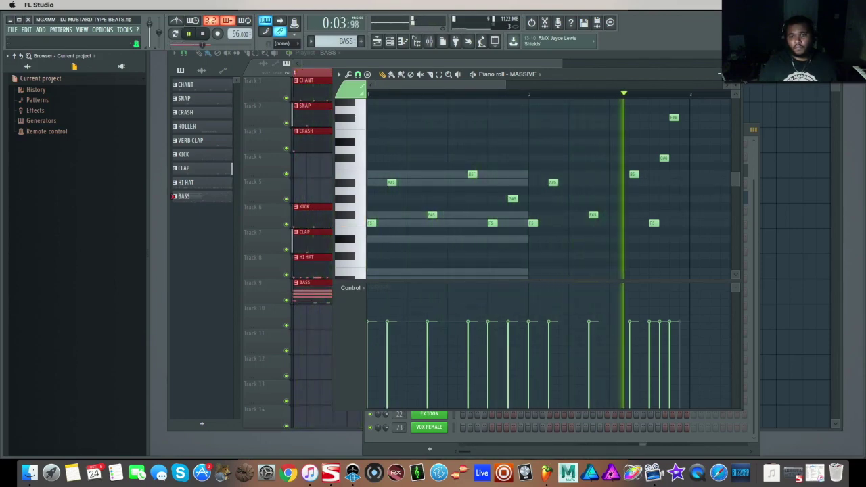
{"action": "key", "text": "space"}
{"action": "left_click", "coordinate": [720, 76]}
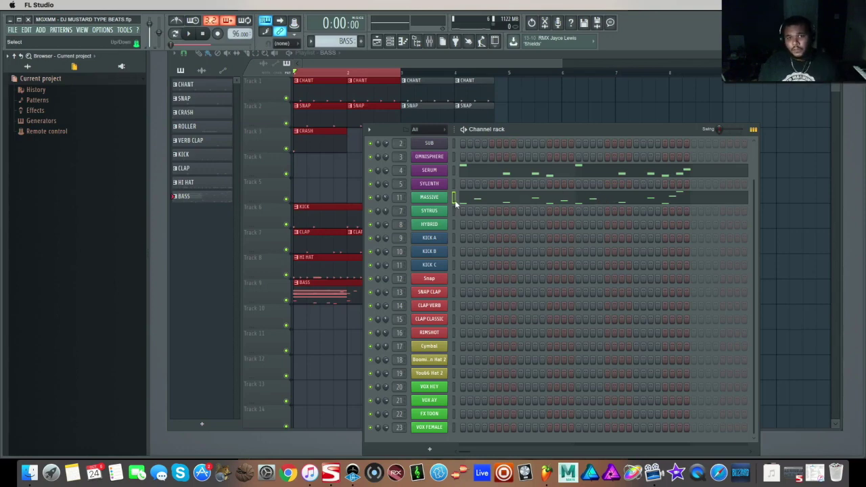
- Remove the EXAMPLE 1 clip from Track 9 of the playlist and create a new pattern named EXAMPLE 2
{"action": "scroll", "coordinate": [455, 200], "scroll_direction": "up", "scroll_amount": 3}
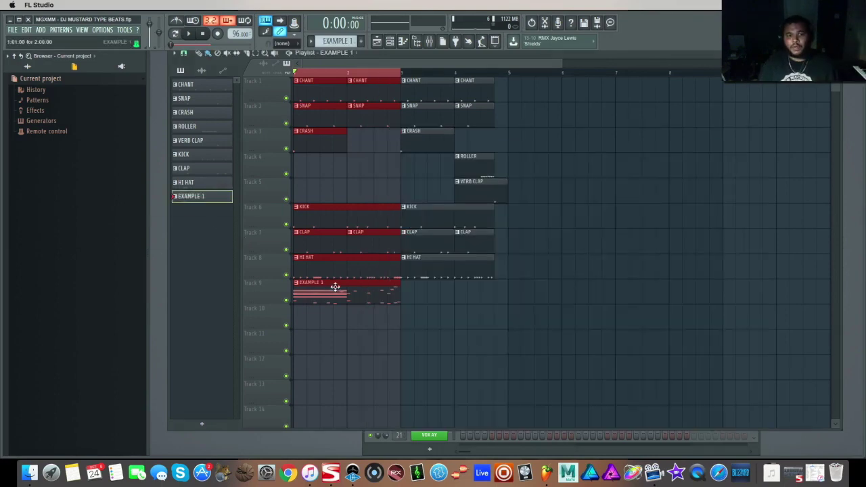
{"action": "right_click", "coordinate": [335, 287]}
{"action": "key", "text": "F4"}
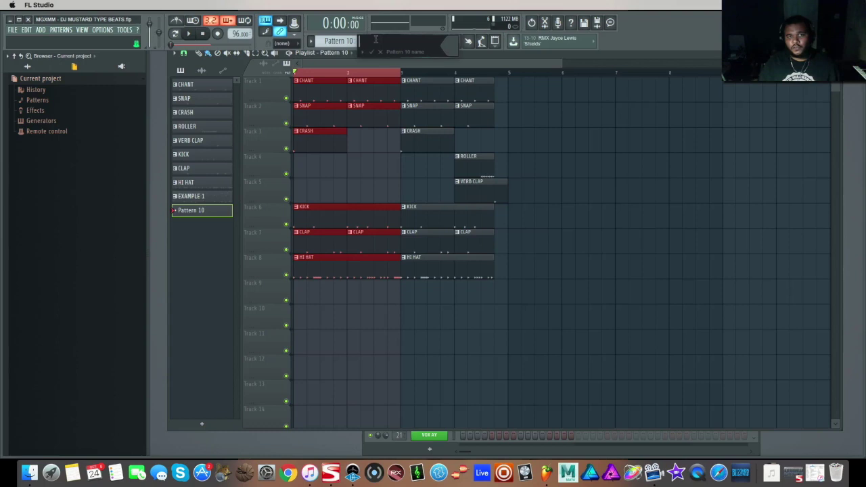
{"action": "type", "text": "EX"}
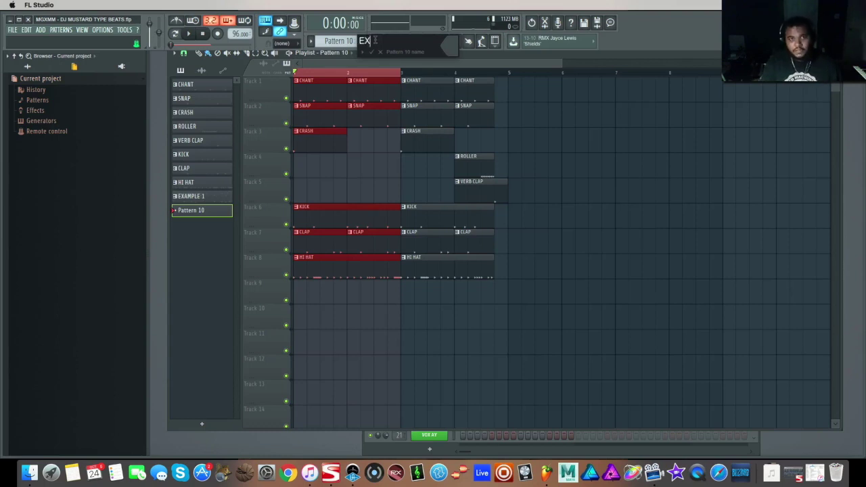
{"action": "type", "text": "AMPLE"}
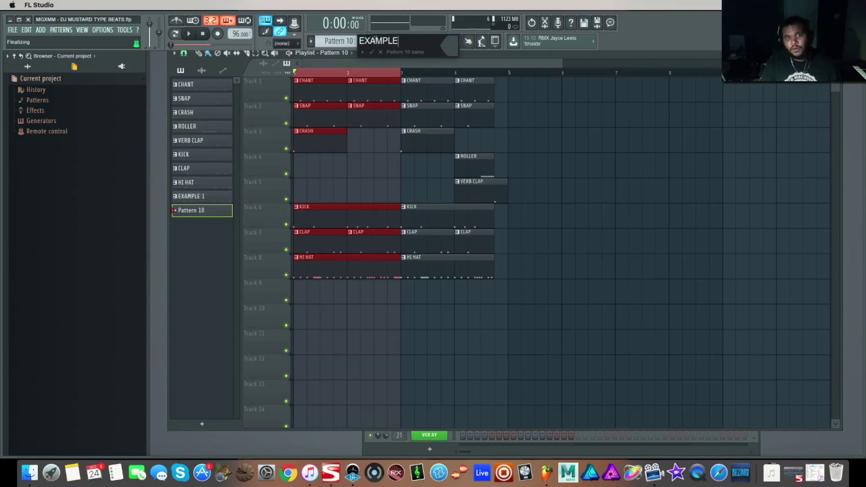
{"action": "type", "text": " 2"}
{"action": "key", "text": "Return"}
- Open the MIDI Out channel's piano roll and draw a half-bar D#5 note at the start of bar 1
{"action": "left_click_drag", "start_coordinate": [567, 131], "coordinate": [493, 122]}
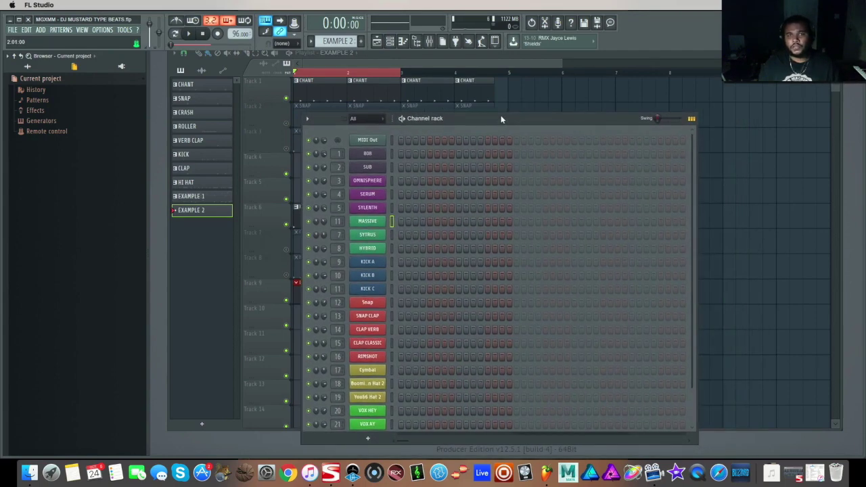
{"action": "right_click", "coordinate": [366, 145]}
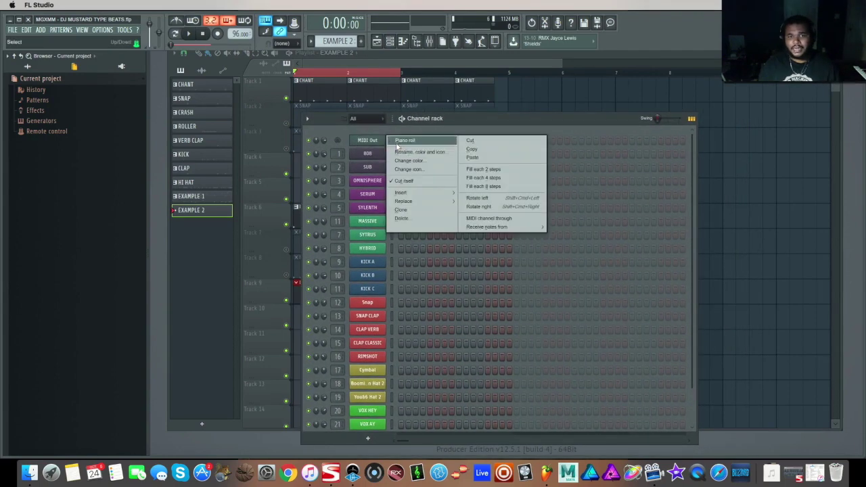
{"action": "left_click", "coordinate": [397, 144]}
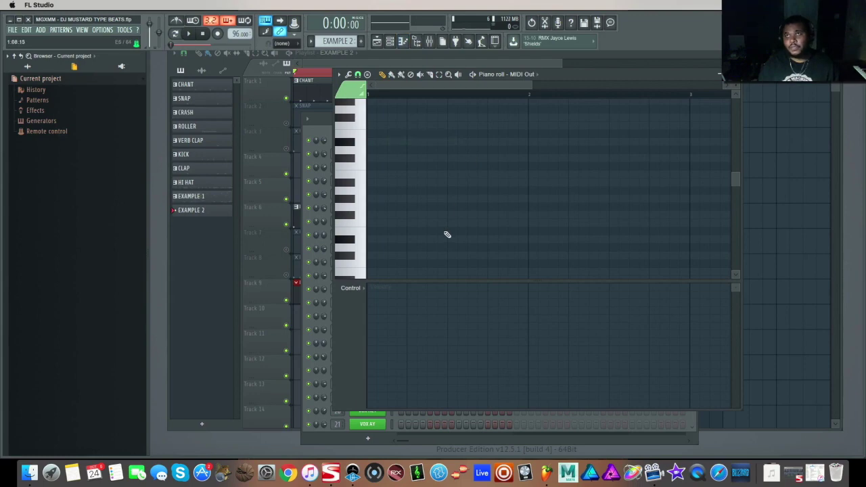
{"action": "left_click", "coordinate": [344, 239]}
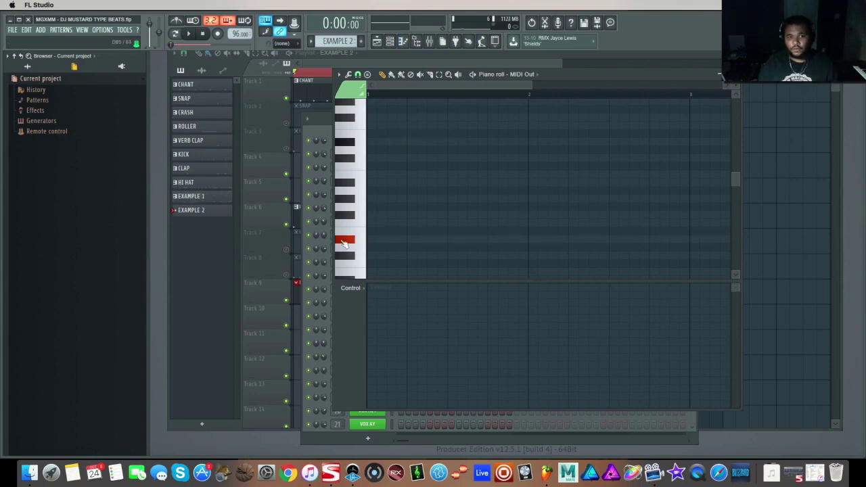
{"action": "left_click", "coordinate": [373, 239]}
{"action": "left_click_drag", "start_coordinate": [379, 239], "coordinate": [449, 243]}
{"action": "scroll", "coordinate": [469, 210], "scroll_direction": "down", "scroll_amount": 4}
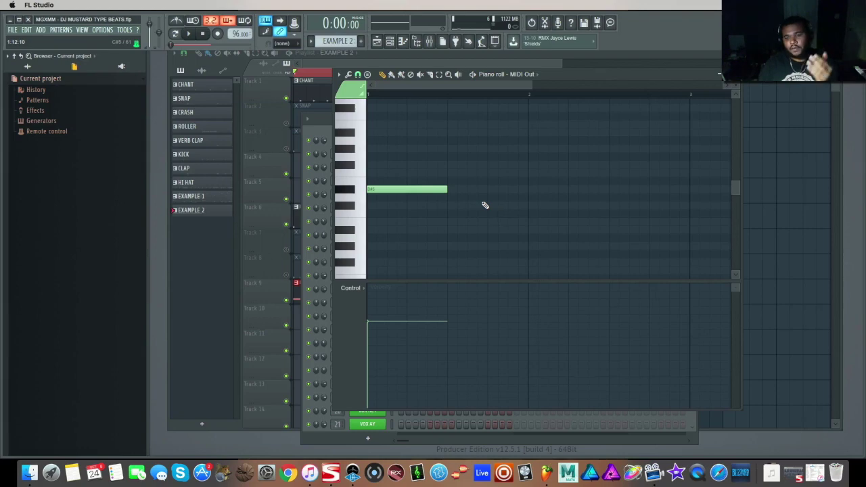
{"action": "scroll", "coordinate": [483, 204], "scroll_direction": "up", "scroll_amount": 3}
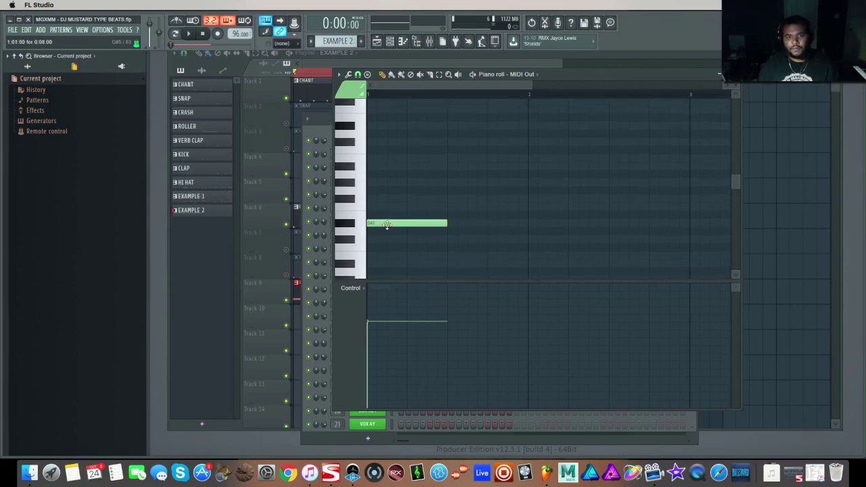
- Add half-bar root notes: G#5 in the second half of bar 1 and A#5 in the first half of bar 2
{"action": "left_click", "coordinate": [371, 183]}
{"action": "left_click", "coordinate": [371, 167]}
{"action": "left_click_drag", "start_coordinate": [399, 182], "coordinate": [464, 180]}
{"action": "left_click_drag", "start_coordinate": [404, 167], "coordinate": [564, 167]}
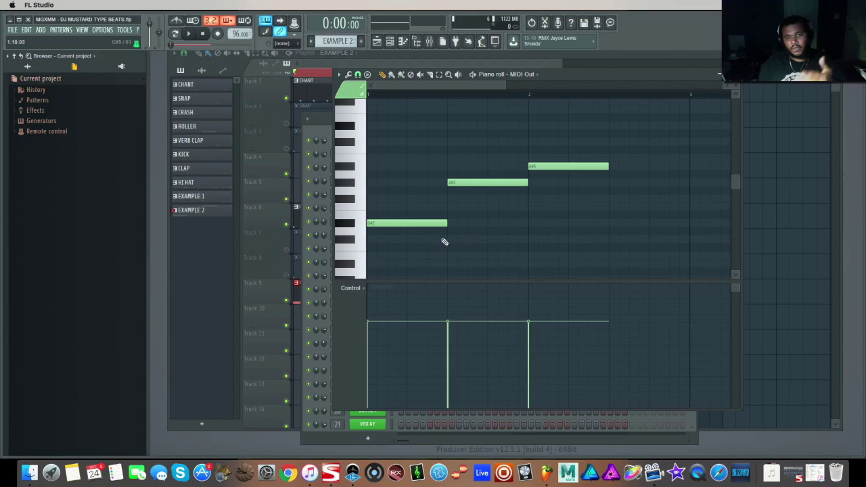
- Stack F#5 and A#5 over D#5, B5 and D#6 over G#5, and C#6 and F6 over A#5, and play the chords
{"action": "left_click_drag", "start_coordinate": [376, 198], "coordinate": [368, 199]}
{"action": "left_click", "coordinate": [372, 167]}
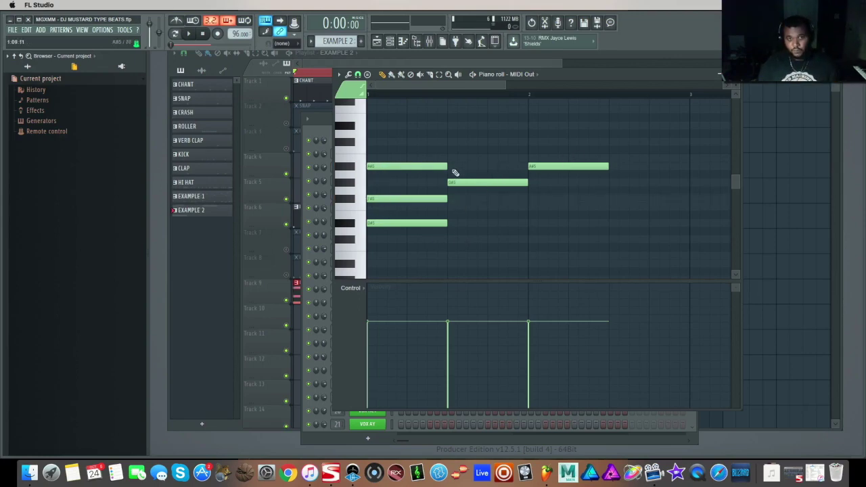
{"action": "left_click", "coordinate": [452, 157]}
{"action": "left_click", "coordinate": [449, 126]}
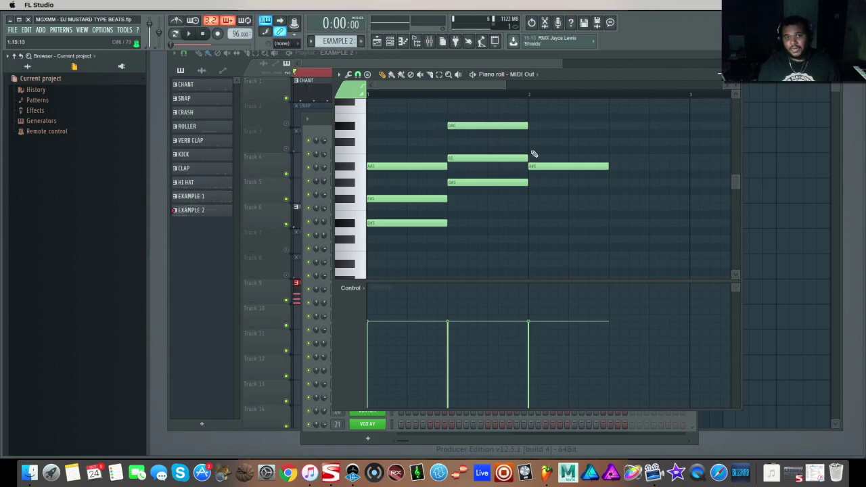
{"action": "left_click", "coordinate": [529, 142]}
{"action": "scroll", "coordinate": [531, 129], "scroll_direction": "up", "scroll_amount": 1}
{"action": "left_click", "coordinate": [532, 122]}
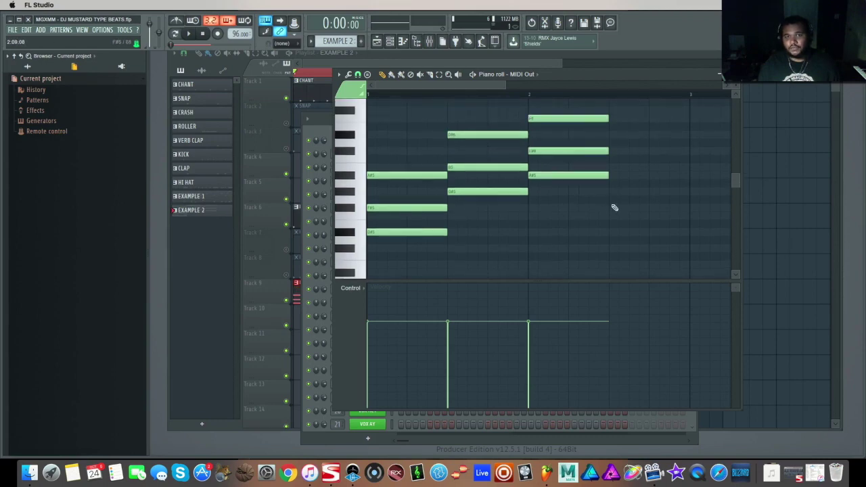
{"action": "key", "text": "space"}
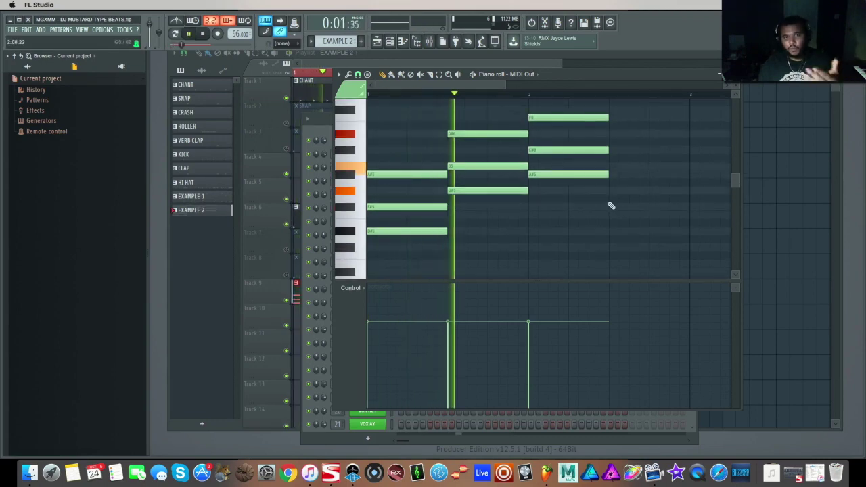
{"action": "key", "text": "space"}
- Delete all the chord notes except the D#5 at the start of bar 1
{"action": "right_click", "coordinate": [573, 118]}
{"action": "right_click", "coordinate": [570, 150]}
{"action": "right_click", "coordinate": [491, 133]}
{"action": "right_click", "coordinate": [492, 166]}
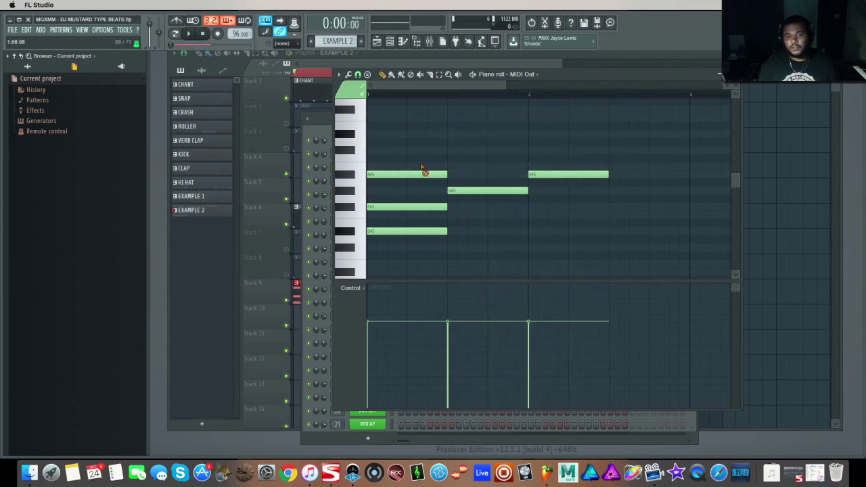
{"action": "right_click", "coordinate": [423, 174]}
{"action": "right_click", "coordinate": [436, 207]}
{"action": "right_click", "coordinate": [487, 190]}
{"action": "right_click", "coordinate": [570, 174]}
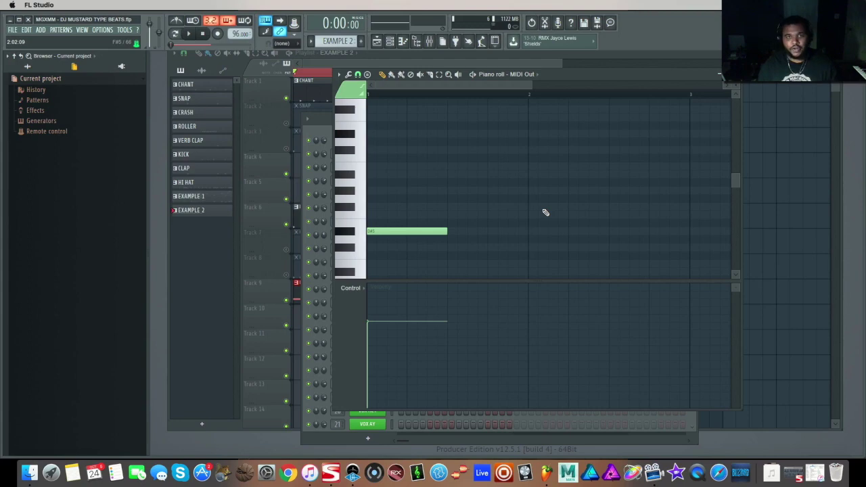
- Add a second half-bar D#5 note in the second half of bar 2
{"action": "scroll", "coordinate": [547, 210], "scroll_direction": "down", "scroll_amount": 3}
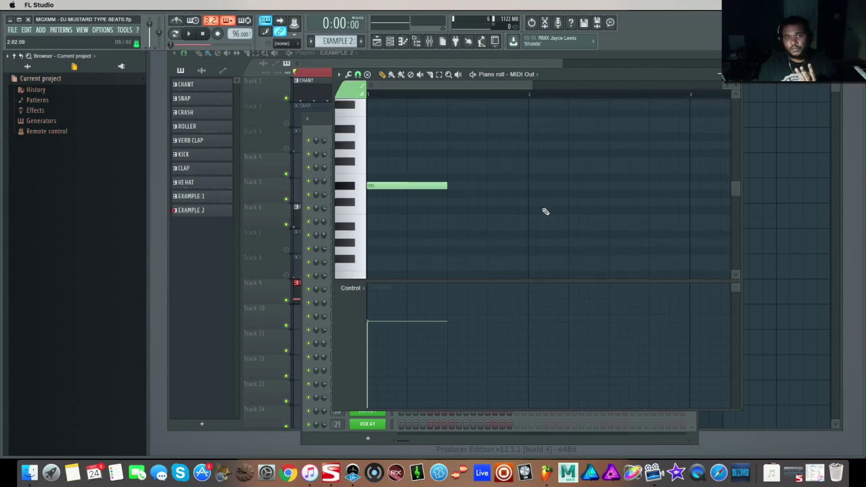
{"action": "scroll", "coordinate": [546, 211], "scroll_direction": "down", "scroll_amount": 2, "text": "ctrl"}
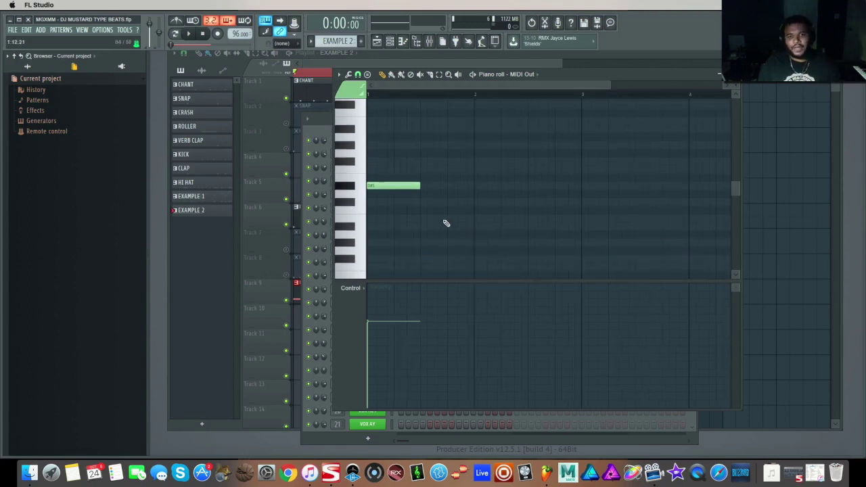
{"action": "left_click", "coordinate": [530, 189]}
{"action": "scroll", "coordinate": [456, 263], "scroll_direction": "down", "scroll_amount": 1}
{"action": "scroll", "coordinate": [440, 217], "scroll_direction": "down", "scroll_amount": 1}
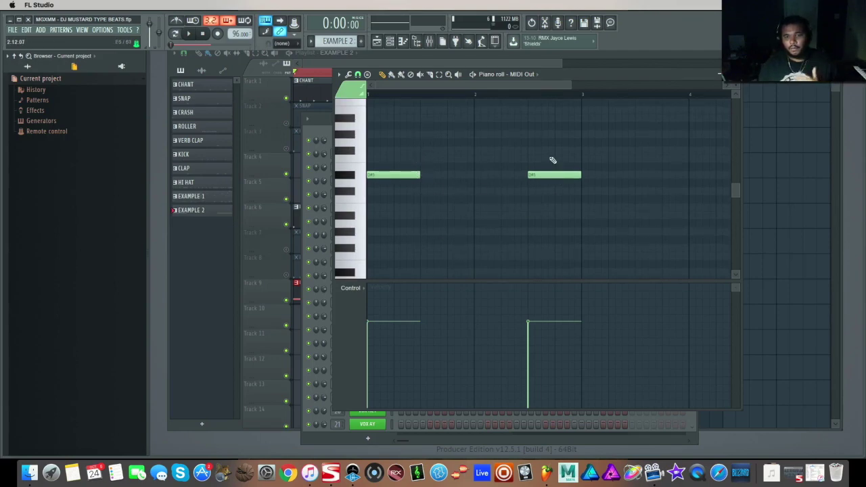
{"action": "scroll", "coordinate": [445, 225], "scroll_direction": "up", "scroll_amount": 1}
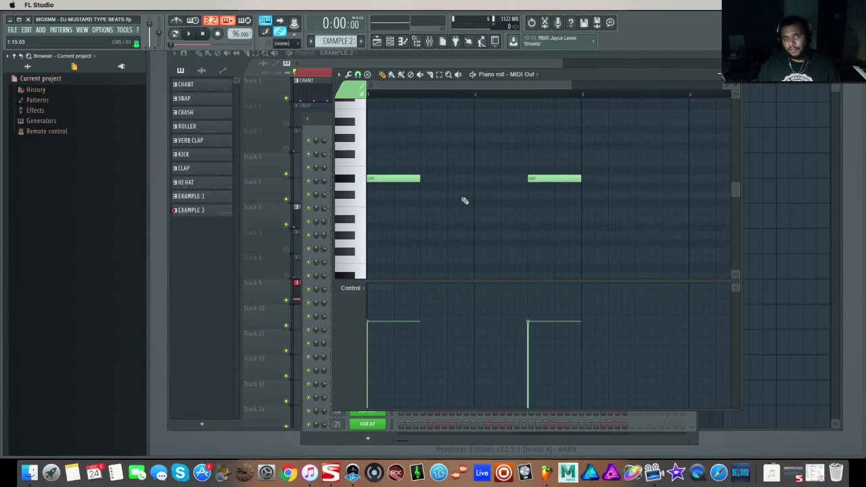
{"action": "scroll", "coordinate": [421, 172], "scroll_direction": "up", "scroll_amount": 1}
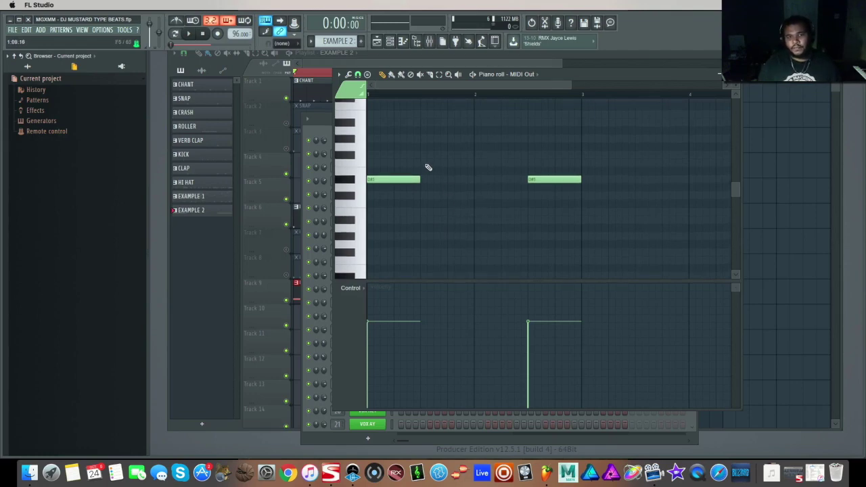
- Add a half-bar G#5 note in the second half of bar 1, lower it one octave to G#4 and play the pattern
{"action": "left_click", "coordinate": [425, 140]}
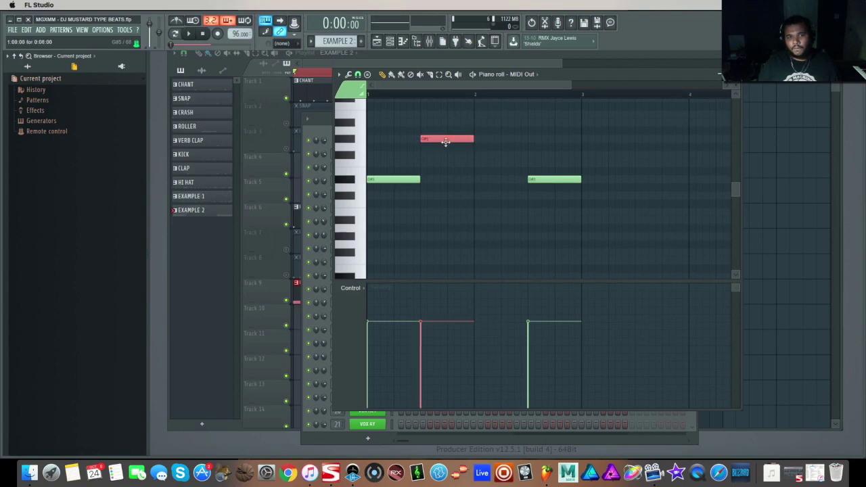
{"action": "key", "text": "ctrl+Down"}
{"action": "key", "text": "Escape"}
{"action": "key", "text": "space"}
{"action": "left_click", "coordinate": [433, 210]}
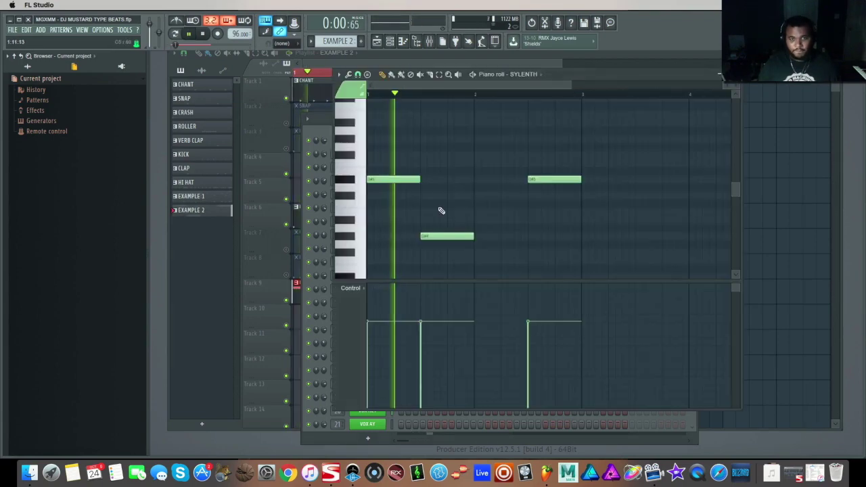
- Shorten all the SYLENTH notes to four steps and move the G#4 and second D#5 to step 7 of bars 1 and 2
{"action": "key", "text": "space"}
{"action": "left_click_drag", "start_coordinate": [419, 179], "coordinate": [393, 175]}
{"action": "left_click_drag", "start_coordinate": [441, 236], "coordinate": [426, 237]}
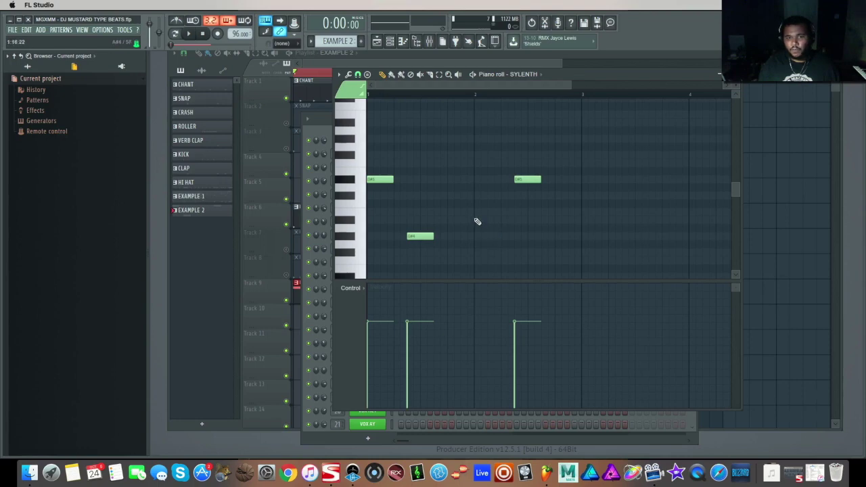
- Add a four-step A#4 note at the start of bar 2 and play the pattern
{"action": "left_click", "coordinate": [477, 187]}
{"action": "left_click", "coordinate": [476, 212]}
{"action": "left_click", "coordinate": [475, 221]}
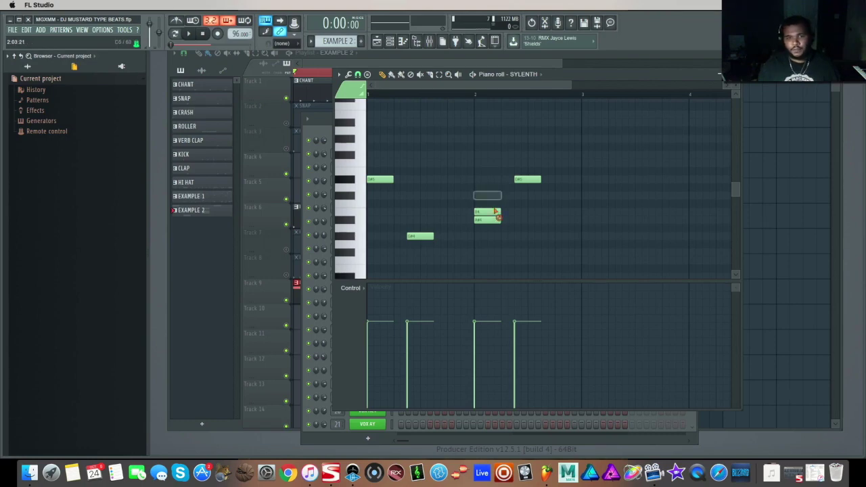
{"action": "key", "text": "space"}
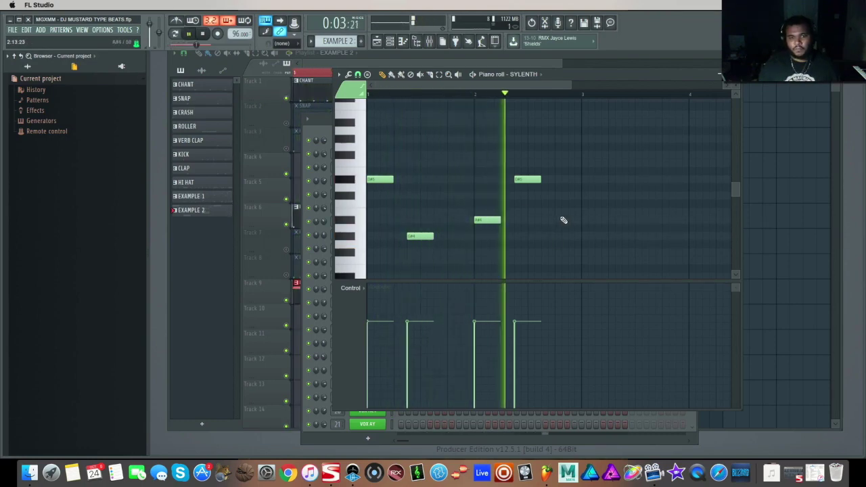
- Try B4 in place of the A#4 at the start of bar 2 during playback
{"action": "right_click", "coordinate": [487, 222]}
{"action": "left_click", "coordinate": [476, 213]}
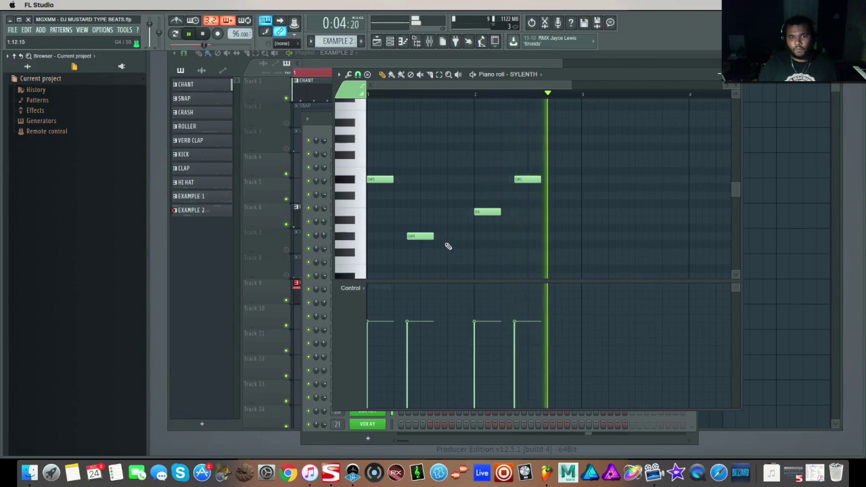
{"action": "key", "text": "space"}
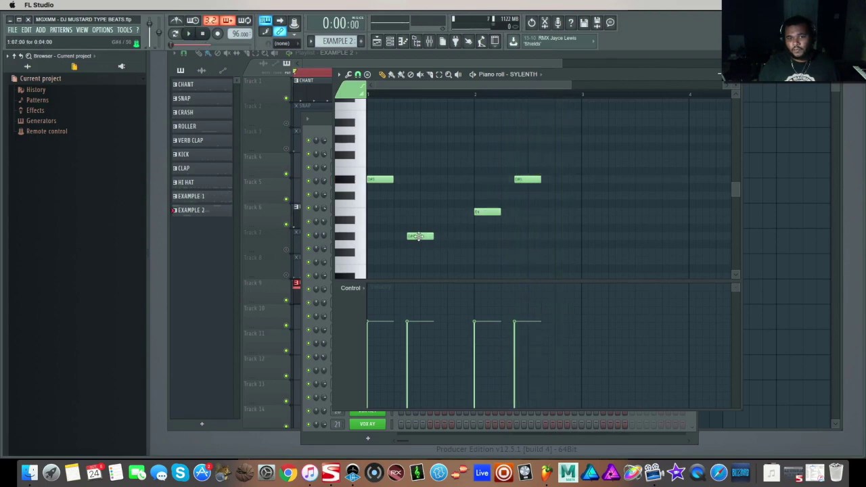
- Raise the G#4 in bar 1 to B4, lower the note at the start of bar 2 to A#4 and play the pattern
{"action": "left_click_drag", "start_coordinate": [418, 232], "coordinate": [415, 211]}
{"action": "key", "text": "space"}
{"action": "left_click_drag", "start_coordinate": [485, 213], "coordinate": [487, 223]}
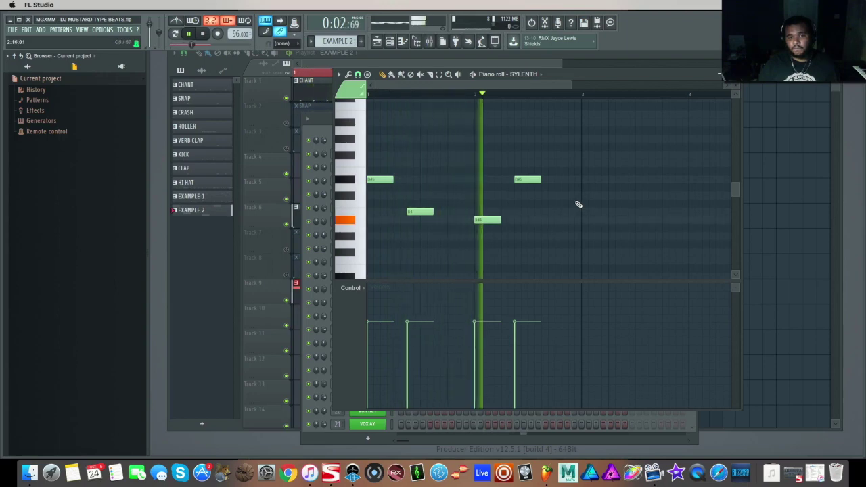
{"action": "key", "text": "space"}
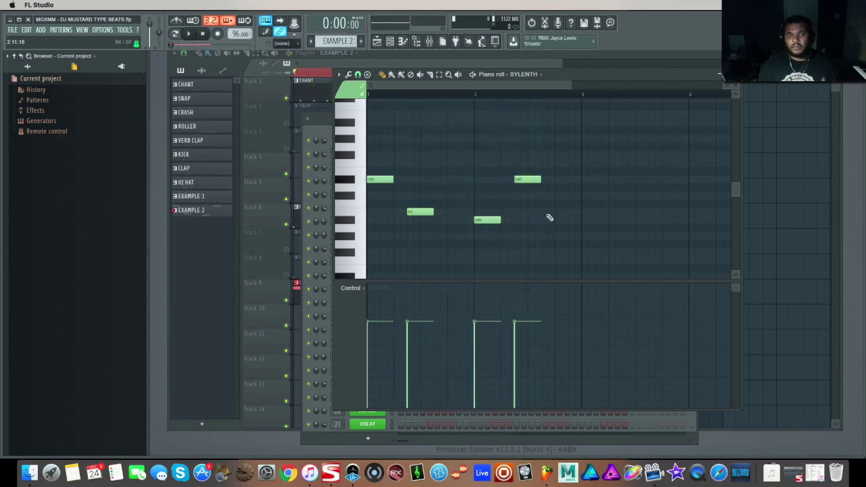
- In the MIDI Out channel, build four-step chords matching the bass rhythm: D#5-F#5-A#5, B4-D#5-F#5, A#4-C#5-F5 and D#5-F#5-A#5
{"action": "left_click", "coordinate": [736, 74]}
{"action": "right_click", "coordinate": [370, 143]}
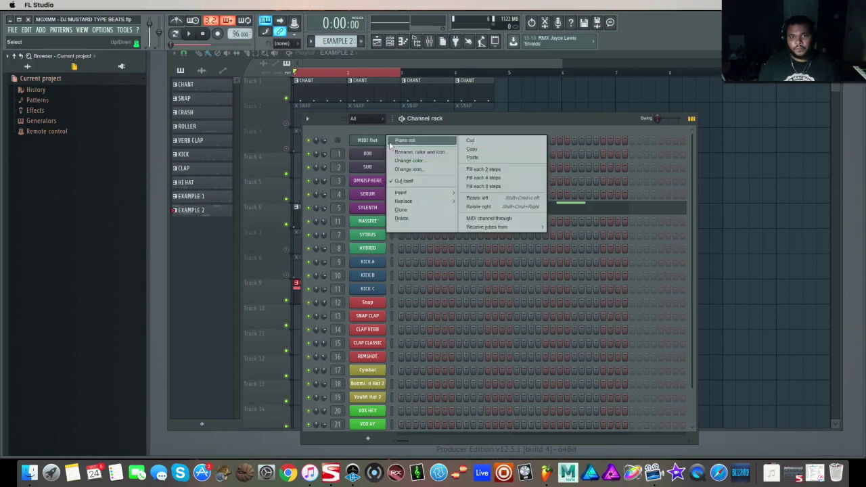
{"action": "left_click", "coordinate": [403, 143]}
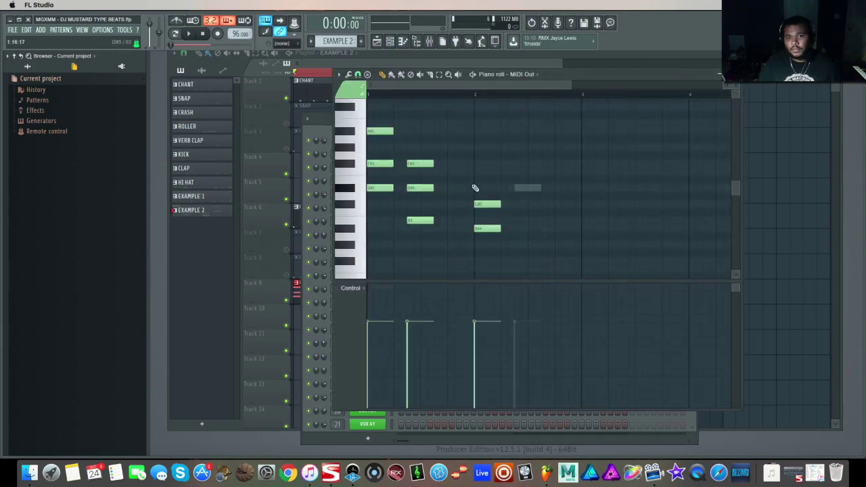
{"action": "left_click", "coordinate": [515, 189]}
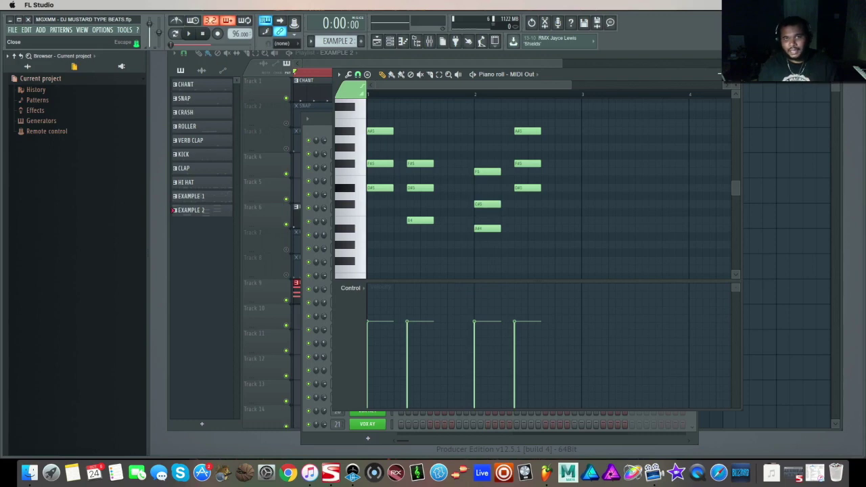
{"action": "left_click", "coordinate": [721, 75]}
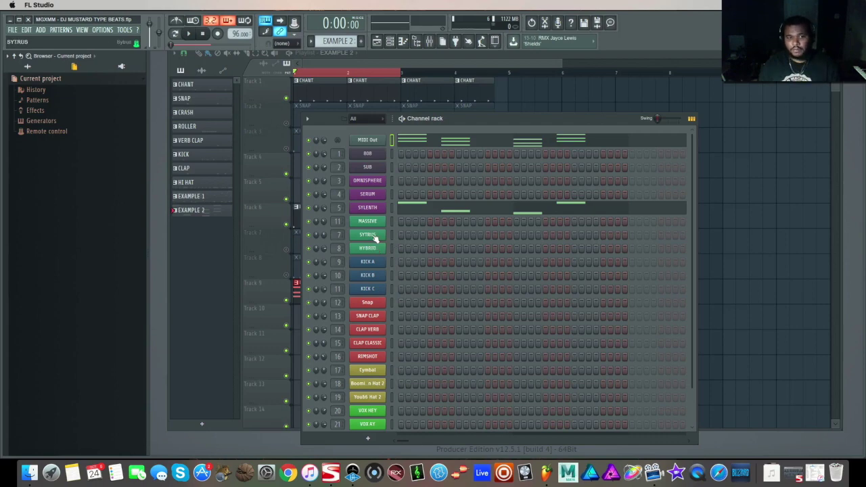
- Chop each SYLENTH bass note into two two-step notes and play the pattern
{"action": "left_click", "coordinate": [442, 212]}
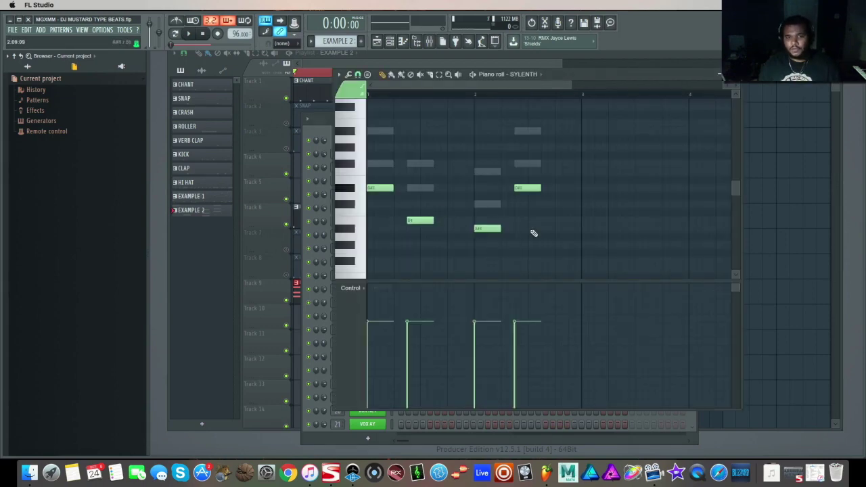
{"action": "left_click", "coordinate": [347, 74]}
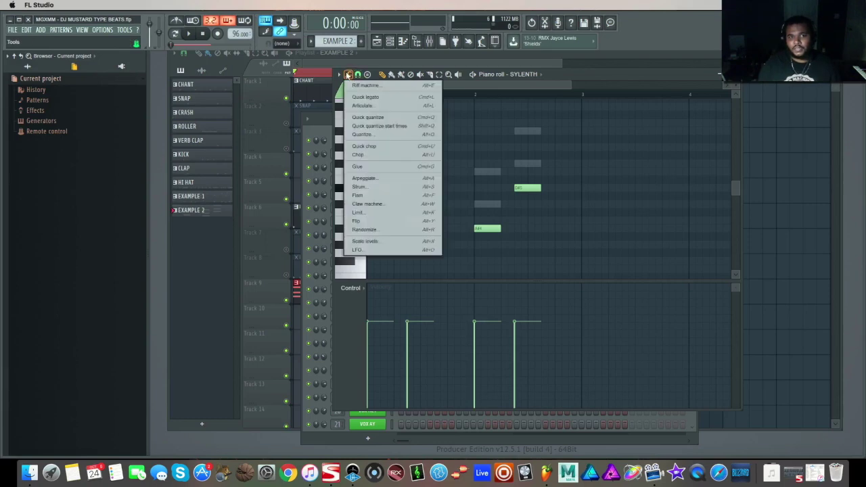
{"action": "left_click", "coordinate": [380, 155]}
{"action": "mouse_move", "coordinate": [563, 212]}
{"action": "left_mouse_down"}
{"action": "mouse_move", "coordinate": [563, 238]}
{"action": "mouse_move", "coordinate": [562, 203]}
{"action": "left_mouse_up"}
{"action": "key", "text": "space"}
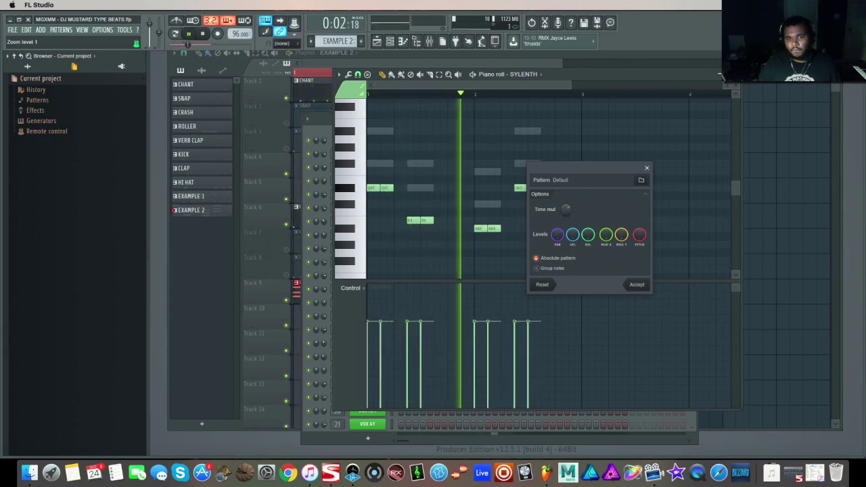
{"action": "left_click", "coordinate": [635, 285]}
{"action": "key", "text": "space"}
{"action": "left_click_drag", "start_coordinate": [567, 151], "coordinate": [304, 254]}
{"action": "key", "text": "space"}
{"action": "left_click", "coordinate": [721, 75]}
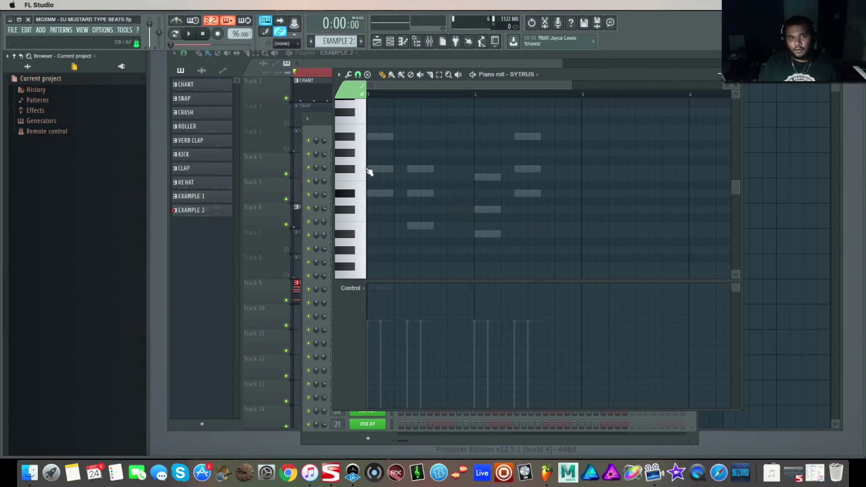
- In the SYTRUS channel, add four-step notes F#5, D#5, C#5 and F#5 on the chord starts and play them
{"action": "left_click_drag", "start_coordinate": [383, 176], "coordinate": [376, 174]}
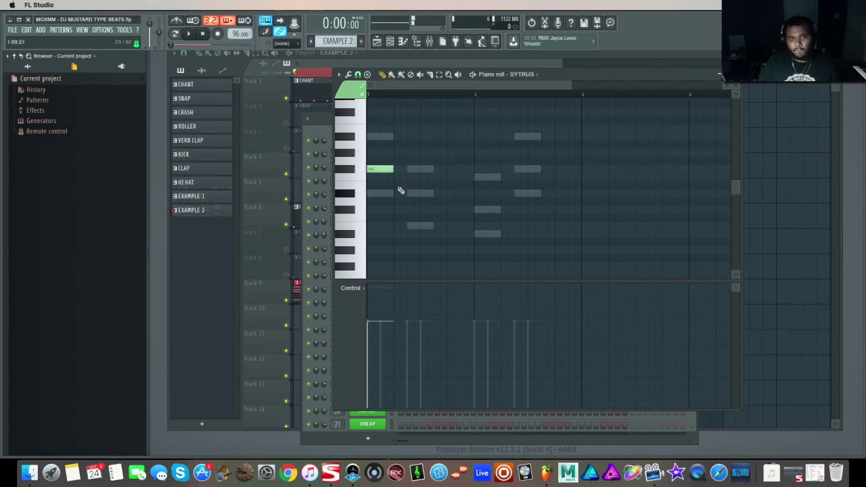
{"action": "left_click", "coordinate": [480, 211]}
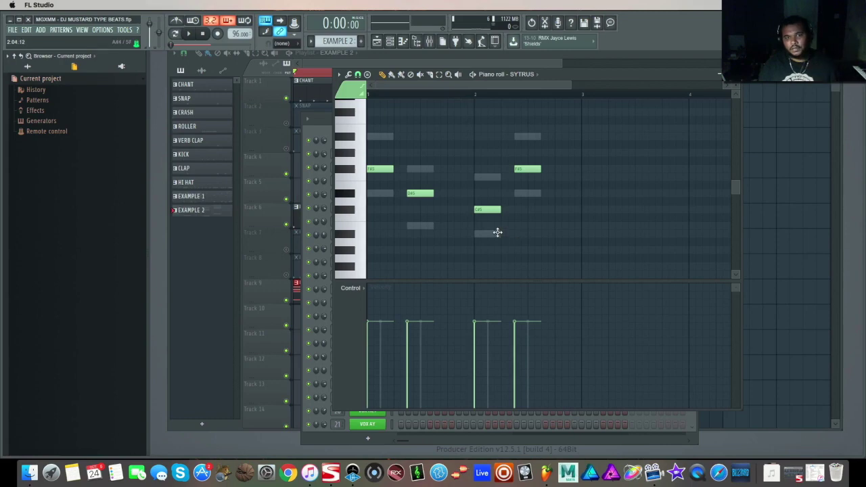
{"action": "key", "text": "space"}
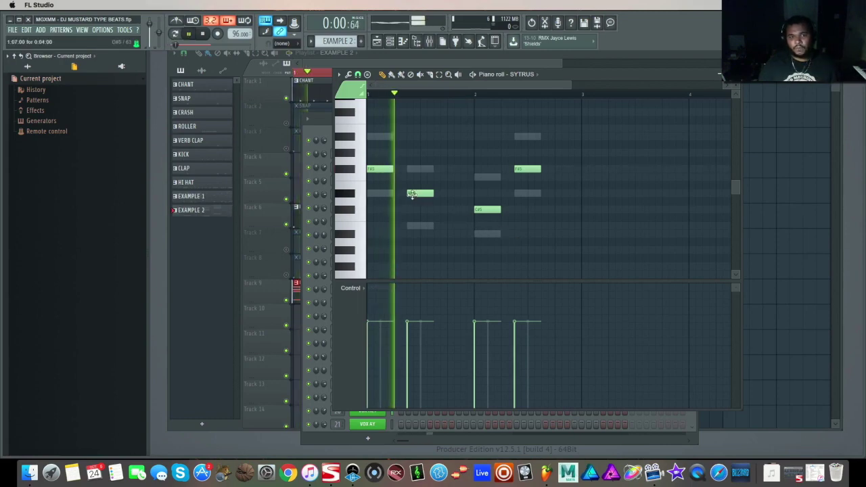
{"action": "key", "text": "space"}
- Shift the SYTRUS notes to steps 5 and 13 of each bar: F#5 and D#5 in bar 1, C#5 and F#5 in bar 2, and play
{"action": "left_click_drag", "start_coordinate": [412, 195], "coordinate": [428, 196]}
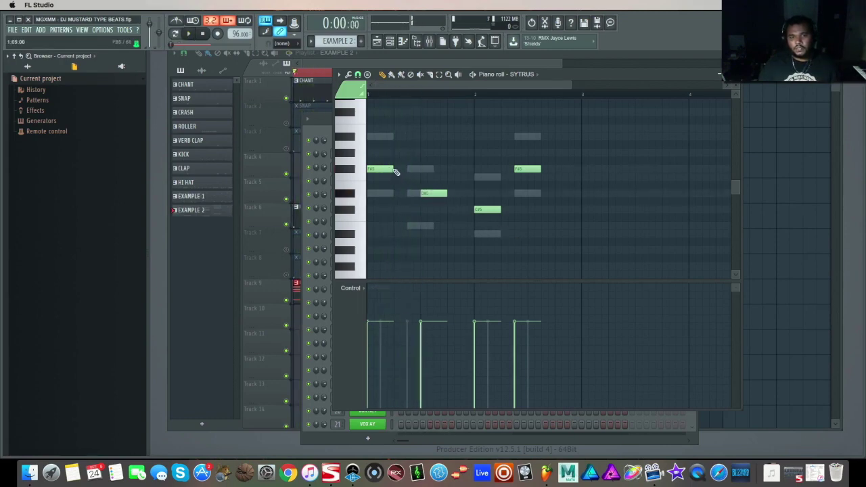
{"action": "left_click_drag", "start_coordinate": [373, 168], "coordinate": [506, 211]}
{"action": "key", "text": "space"}
{"action": "key", "text": "space"}
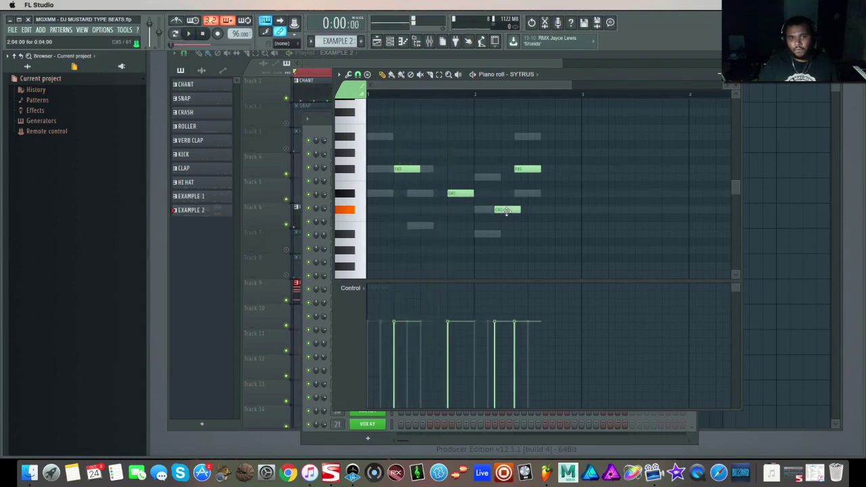
{"action": "left_click_drag", "start_coordinate": [526, 167], "coordinate": [566, 168]}
{"action": "key", "text": "space"}
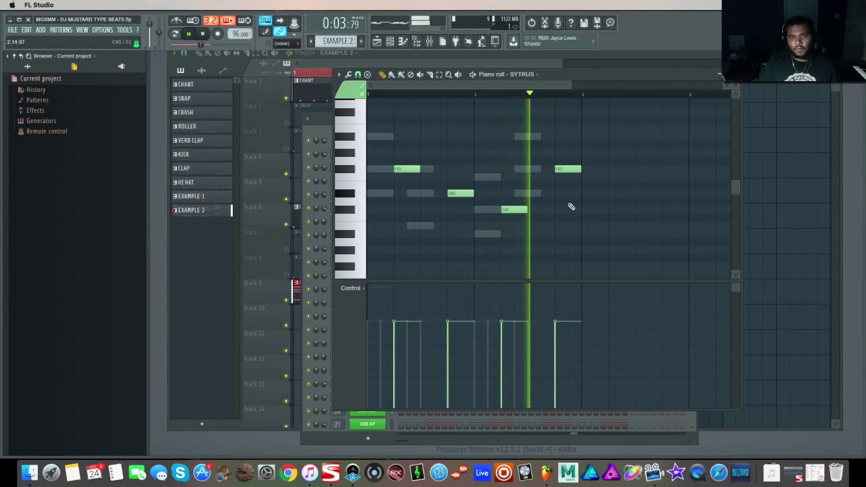
- Add a two-step D#5 at the start of bar 1 and try a two-step C#5 at step 11 of bar 1
{"action": "key", "text": "space"}
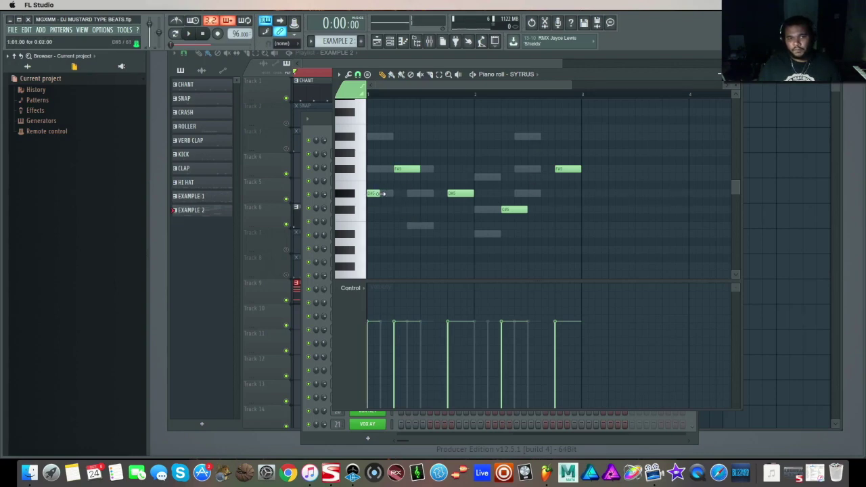
{"action": "key", "text": "space"}
{"action": "left_click", "coordinate": [424, 194]}
{"action": "key", "text": "space"}
{"action": "key", "text": "space"}
{"action": "left_click_drag", "start_coordinate": [427, 194], "coordinate": [439, 209]}
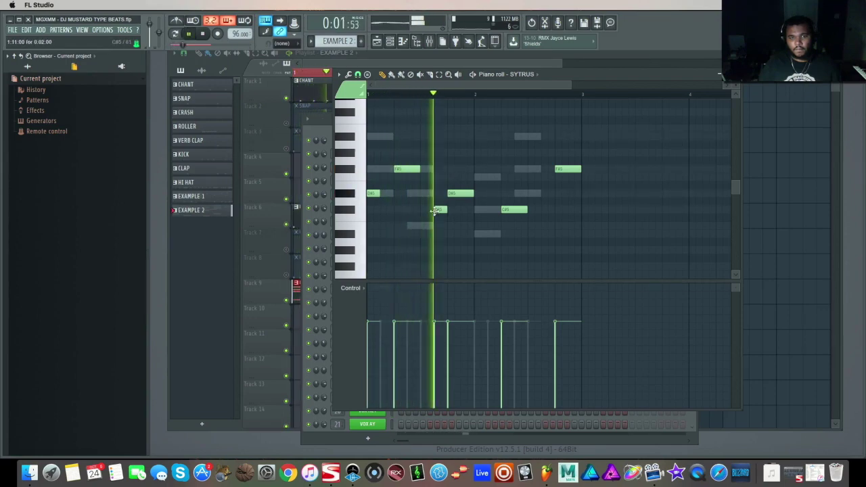
{"action": "key", "text": "space"}
{"action": "key", "text": "space"}
- Replace the two-step C#5 in bar 1 with a two-step B4 at step 9 and play the melody
{"action": "left_click", "coordinate": [423, 226]}
{"action": "key", "text": "space"}
{"action": "right_click", "coordinate": [440, 210]}
{"action": "key", "text": "space"}
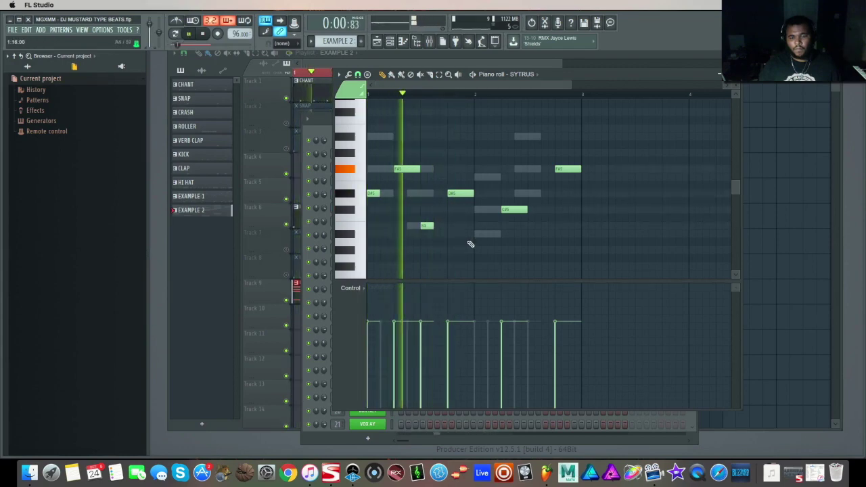
{"action": "key", "text": "space"}
{"action": "key", "text": "space"}
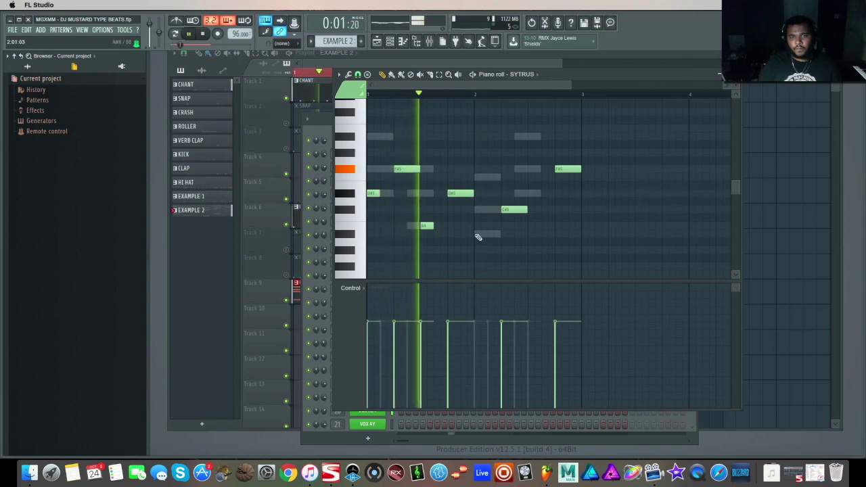
- Add two-step notes to bar 2 of the melody: A#4 at step 1, D#5 at step 7 and F#5 at step 9
{"action": "left_click", "coordinate": [477, 234]}
{"action": "key", "text": "space"}
{"action": "key", "text": "space"}
{"action": "left_click", "coordinate": [528, 136]}
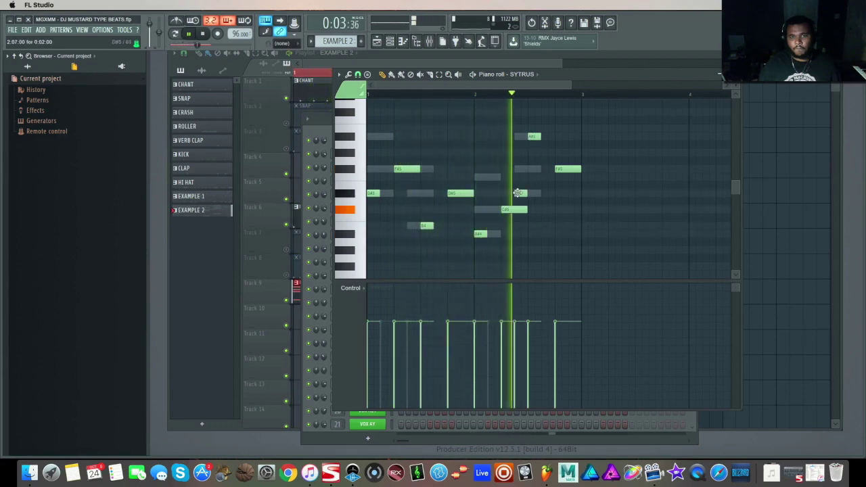
{"action": "left_click", "coordinate": [517, 193]}
{"action": "right_click", "coordinate": [534, 137]}
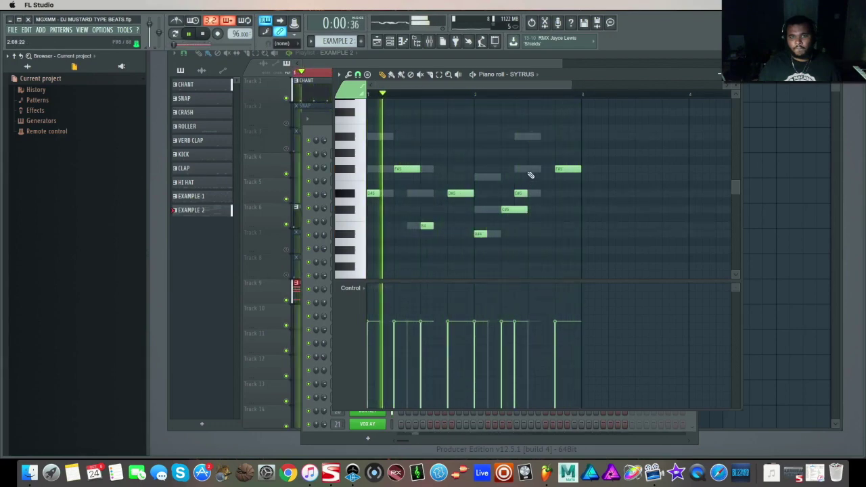
{"action": "left_click", "coordinate": [530, 169]}
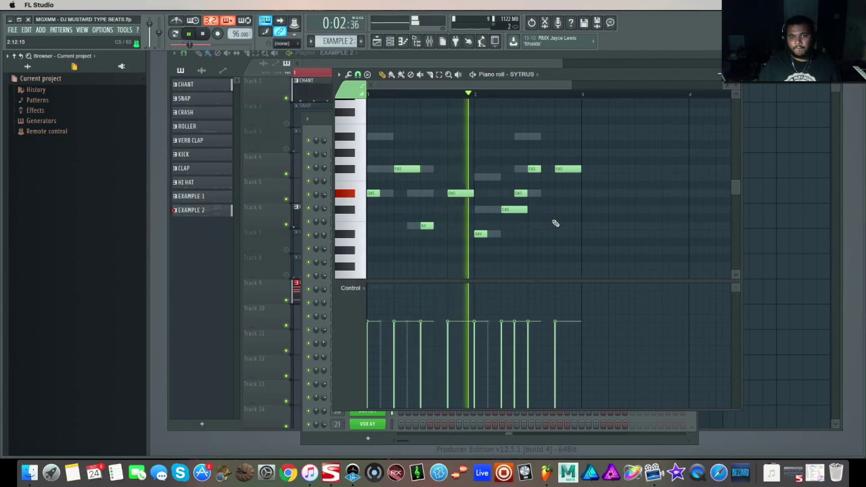
{"action": "key", "text": "space"}
{"action": "key", "text": "space"}
- Replace the F#5 at step 13 of bar 2 with a two-step F5 there and a two-step C#5 at step 15
{"action": "right_click", "coordinate": [568, 168]}
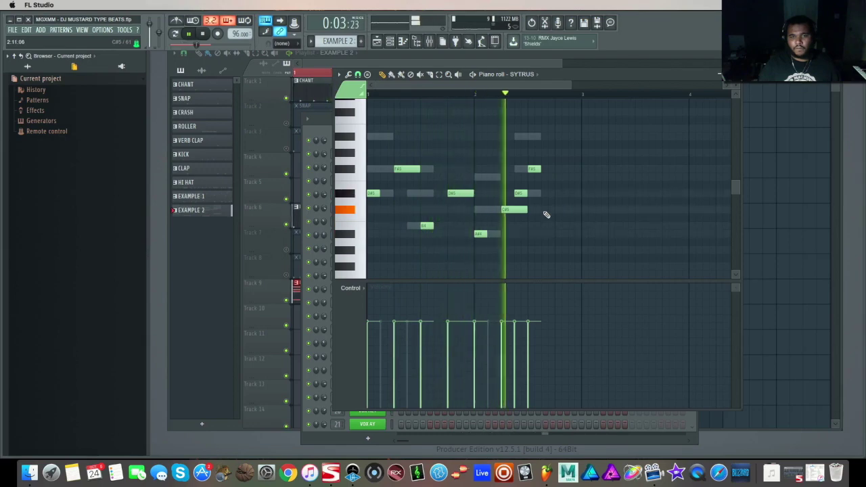
{"action": "key", "text": "space"}
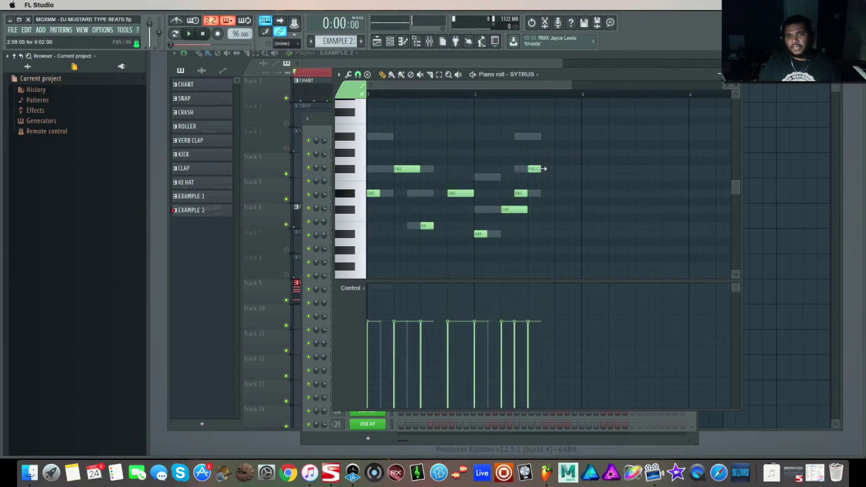
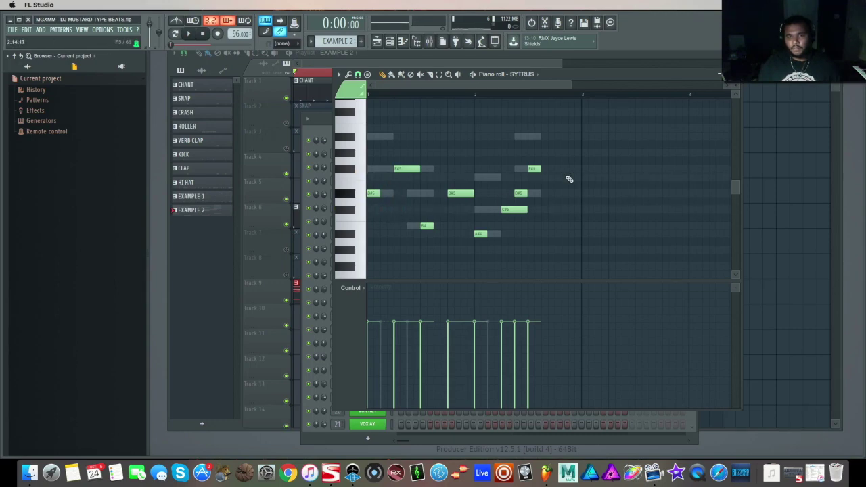
{"action": "key", "text": "space"}
{"action": "left_click_drag", "start_coordinate": [574, 179], "coordinate": [561, 179]}
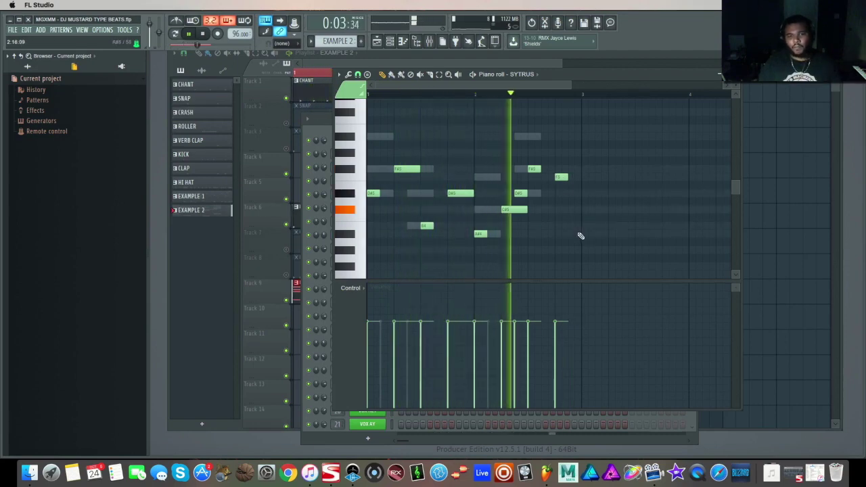
{"action": "left_click_drag", "start_coordinate": [561, 180], "coordinate": [576, 178]}
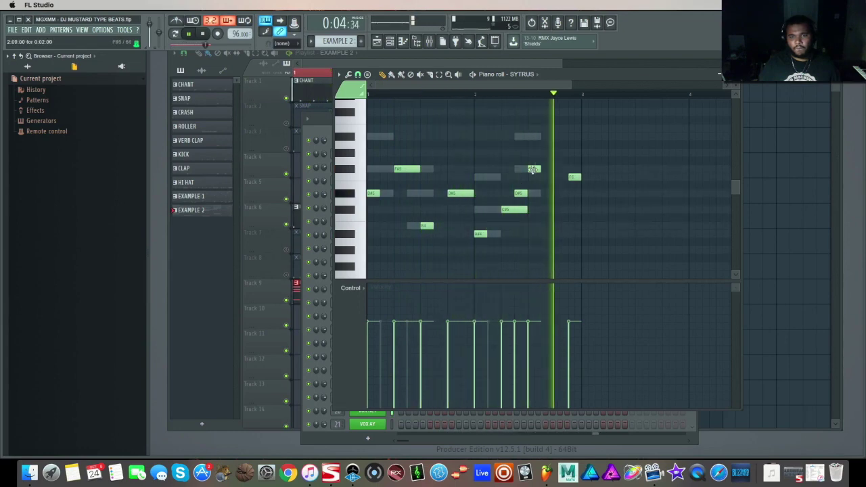
{"action": "left_click_drag", "start_coordinate": [575, 178], "coordinate": [576, 213]}
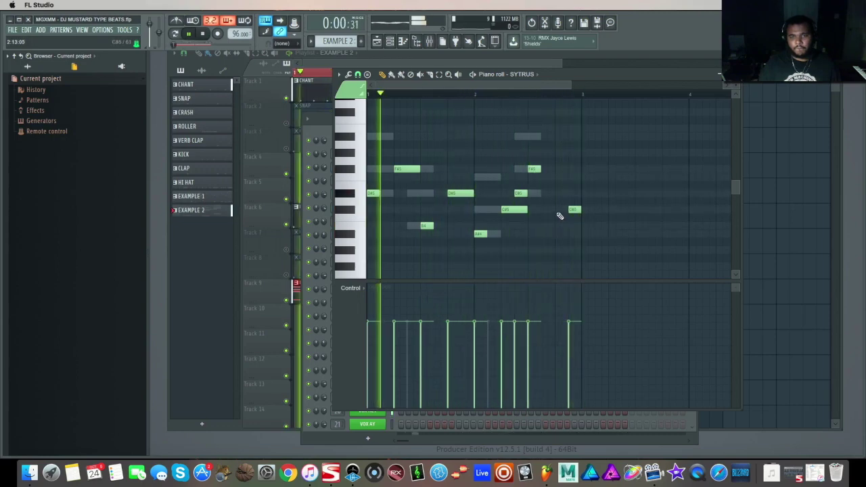
{"action": "left_click", "coordinate": [556, 177]}
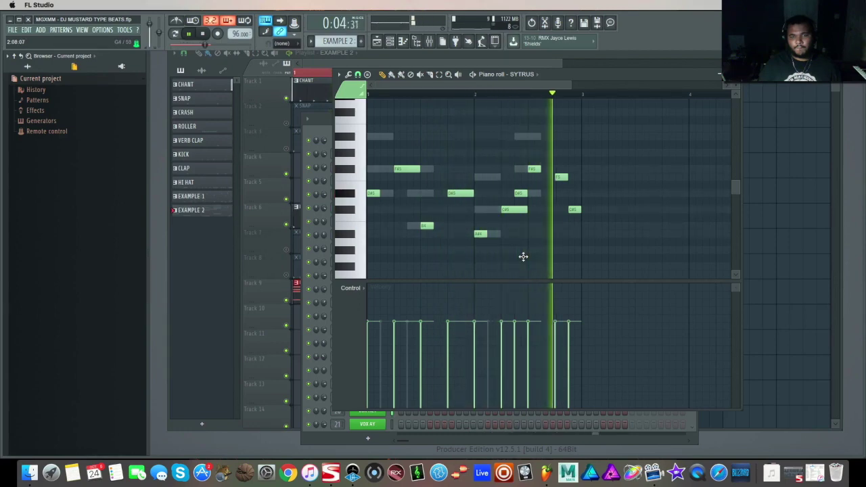
- Try a two-step F5 at step 11 of bar 1 and a D#5 at step 8, playing the melody
{"action": "key", "text": "space"}
{"action": "key", "text": "space"}
{"action": "left_click", "coordinate": [437, 177]}
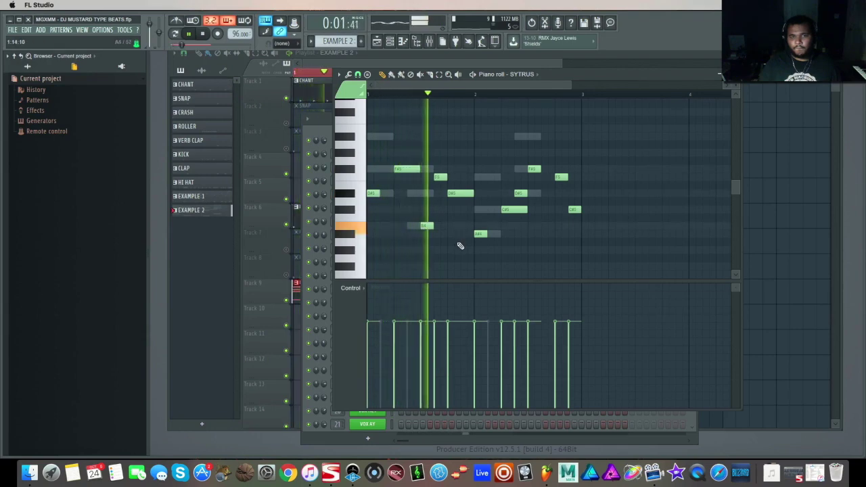
{"action": "right_click", "coordinate": [440, 177]}
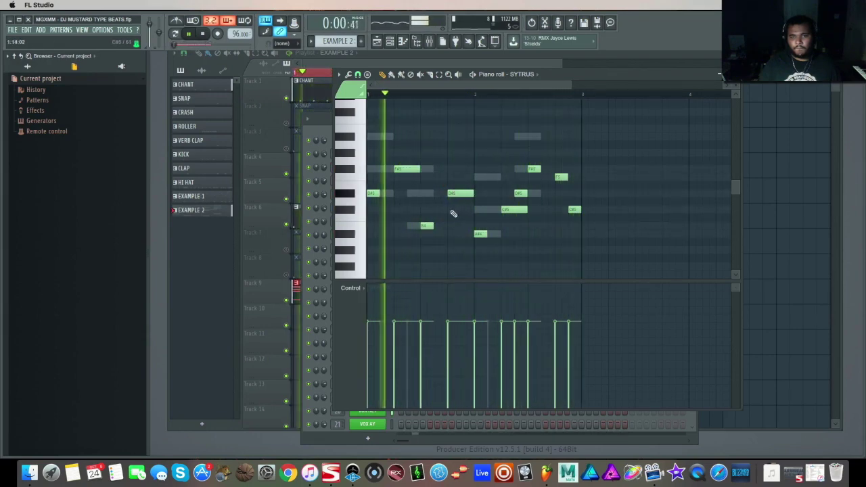
{"action": "key", "text": "space"}
{"action": "key", "text": "space"}
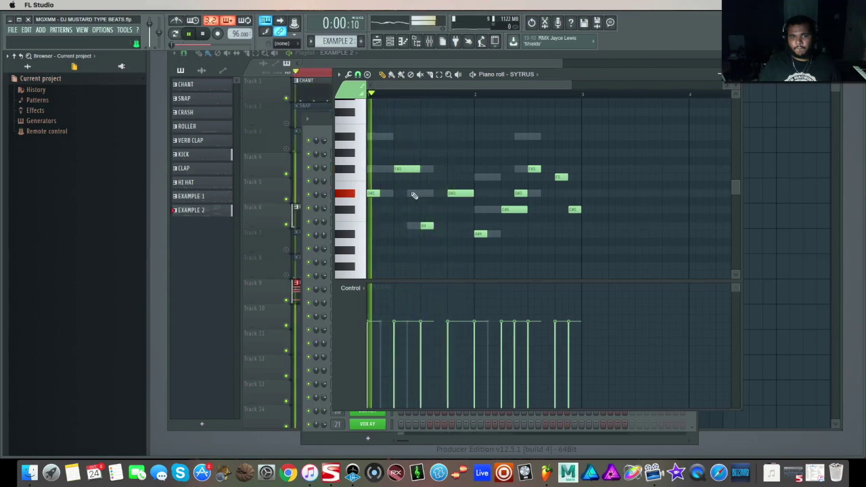
{"action": "left_click", "coordinate": [415, 195]}
{"action": "key", "text": "space"}
{"action": "key", "text": "space"}
{"action": "right_click", "coordinate": [414, 196]}
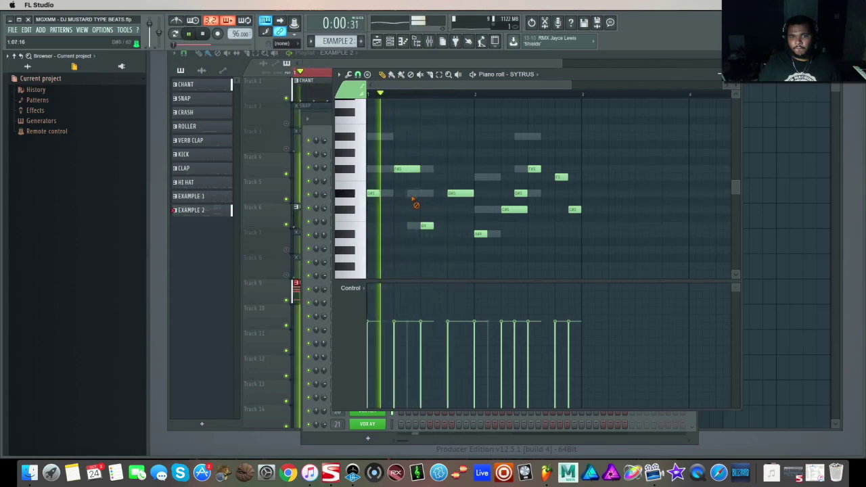
- Add a two-step F5 at step 7 of bar 1 and play the whole melody from the start
{"action": "left_click", "coordinate": [417, 179]}
{"action": "key", "text": "space"}
{"action": "right_click", "coordinate": [418, 179]}
{"action": "key", "text": "space"}
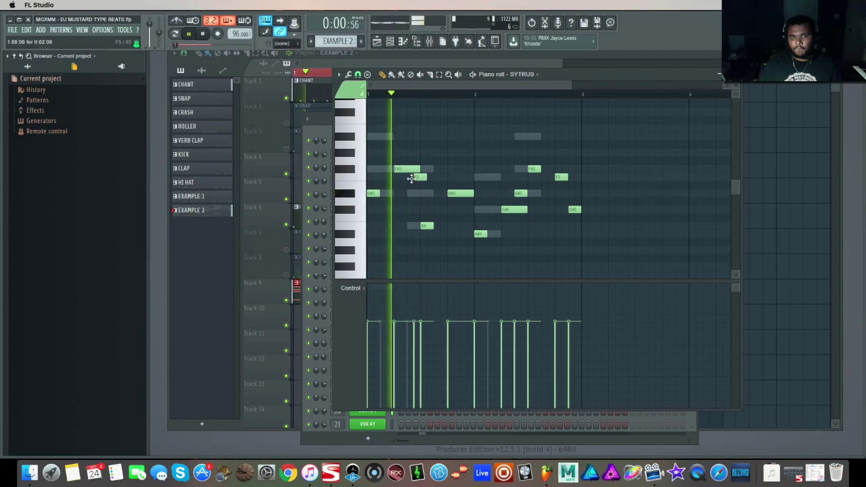
{"action": "key", "text": "space"}
{"action": "key", "text": "space"}
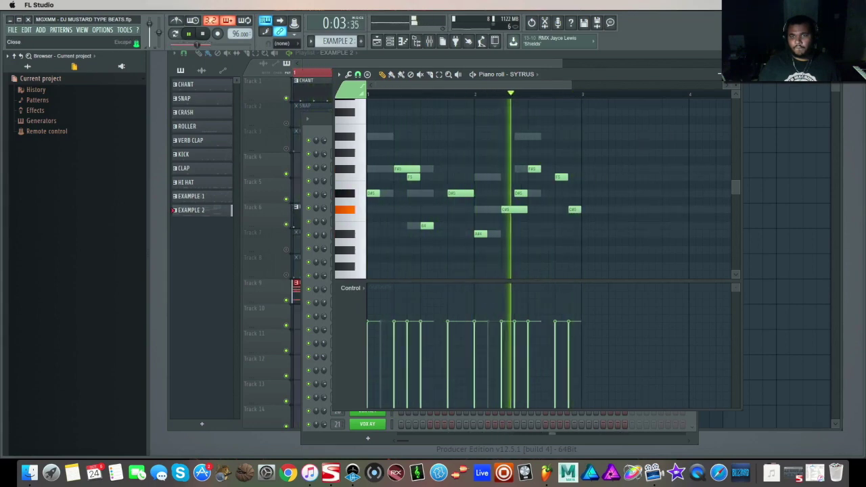
- Move the melody from the SYTRUS channel to HYBRID and raise all its notes one octave
{"action": "left_click", "coordinate": [729, 75]}
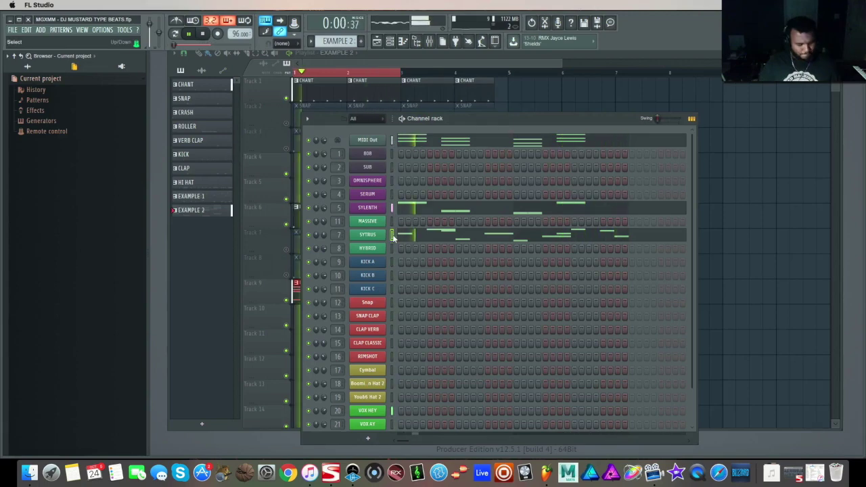
{"action": "key", "text": "ctrl+x"}
{"action": "key", "text": "ctrl+v"}
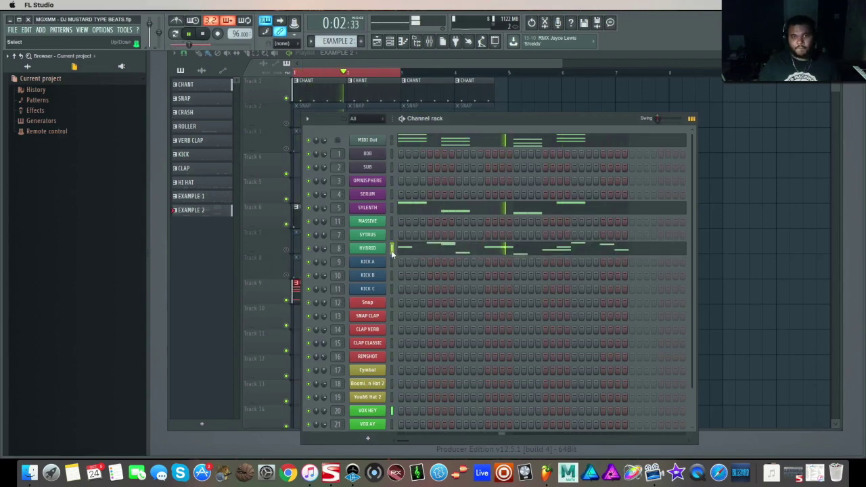
{"action": "left_click", "coordinate": [412, 251]}
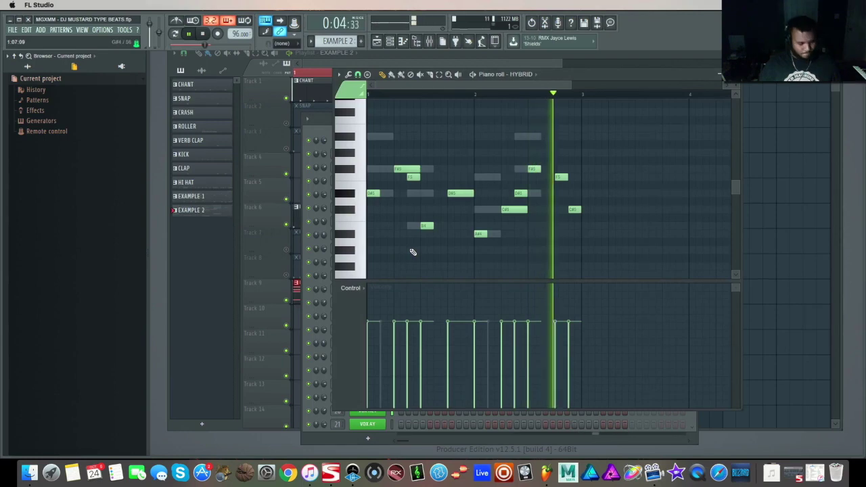
{"action": "key", "text": "ctrl+a"}
{"action": "key", "text": "ctrl+Up"}
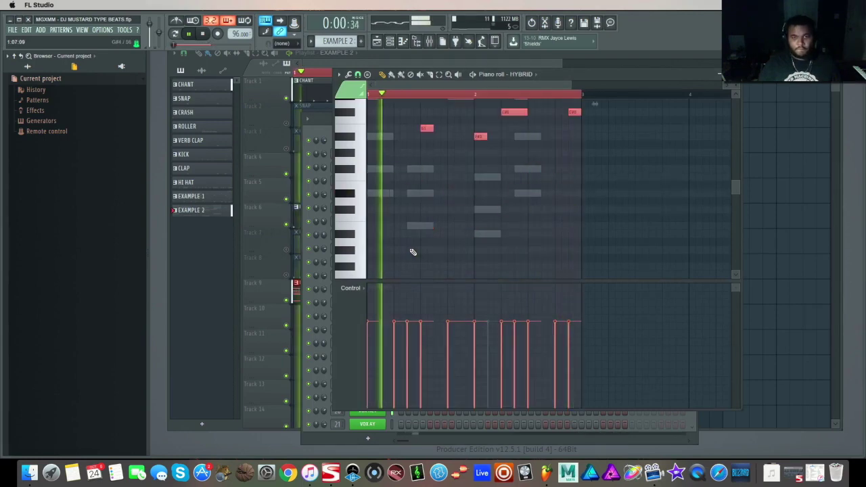
{"action": "left_click", "coordinate": [719, 75]}
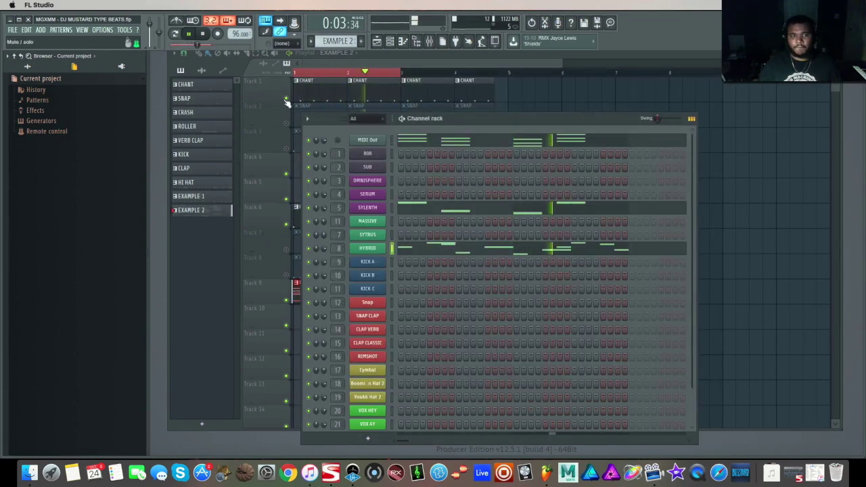
- Unmute the SNAP, CRASH, CLAP and HI HAT tracks, add a second EXAMPLE 2 clip at bar 3 of track 9 and play the arrangement
{"action": "right_click", "coordinate": [267, 104]}
{"action": "left_click", "coordinate": [245, 112]}
{"action": "left_click", "coordinate": [286, 124]}
{"action": "left_click", "coordinate": [286, 148]}
{"action": "left_click", "coordinate": [286, 249]}
{"action": "left_click", "coordinate": [286, 274]}
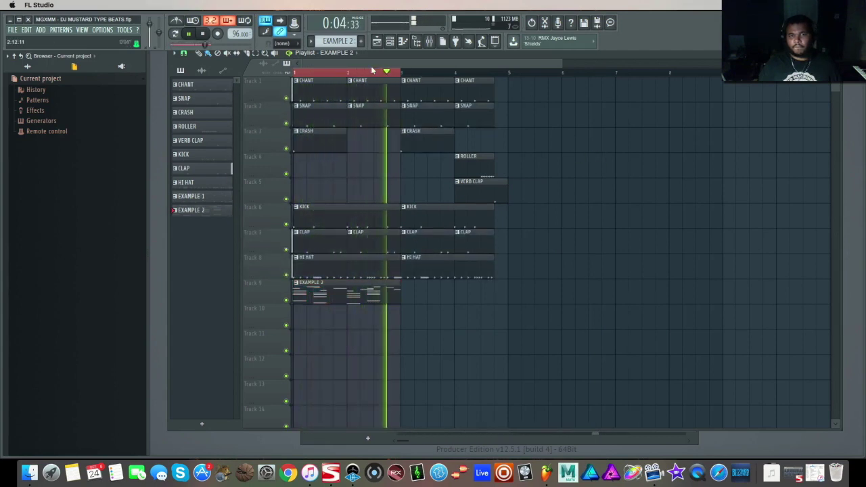
{"action": "left_click", "coordinate": [405, 286]}
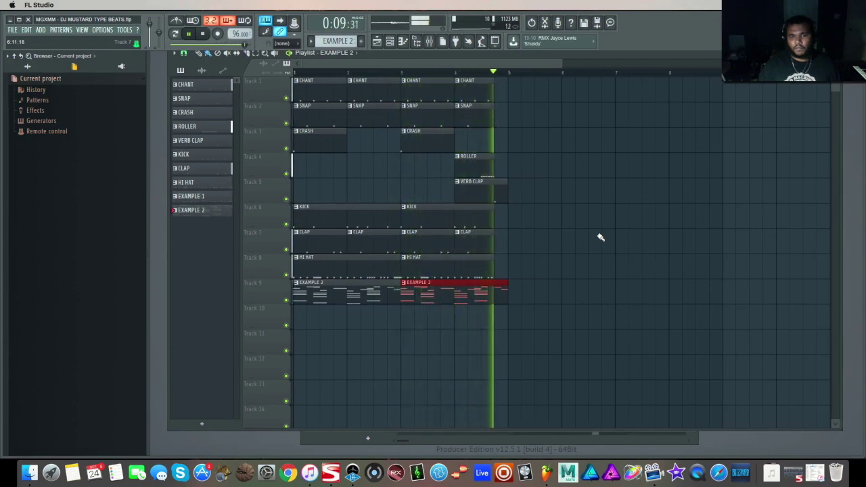
{"action": "key", "text": "space"}
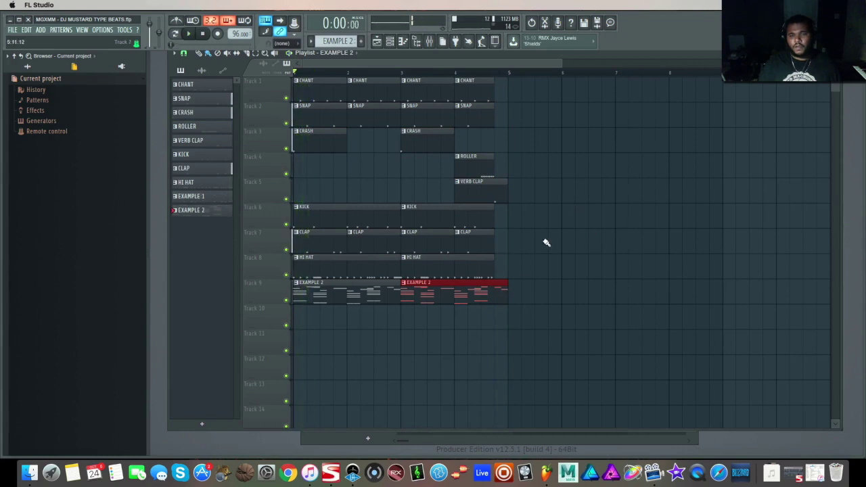
- Move the HYBRID melody out of EXAMPLE 2 into a new pattern named EXAMPLE 2 BELL and paste it to MASSIVE as well
{"action": "left_click", "coordinate": [393, 41]}
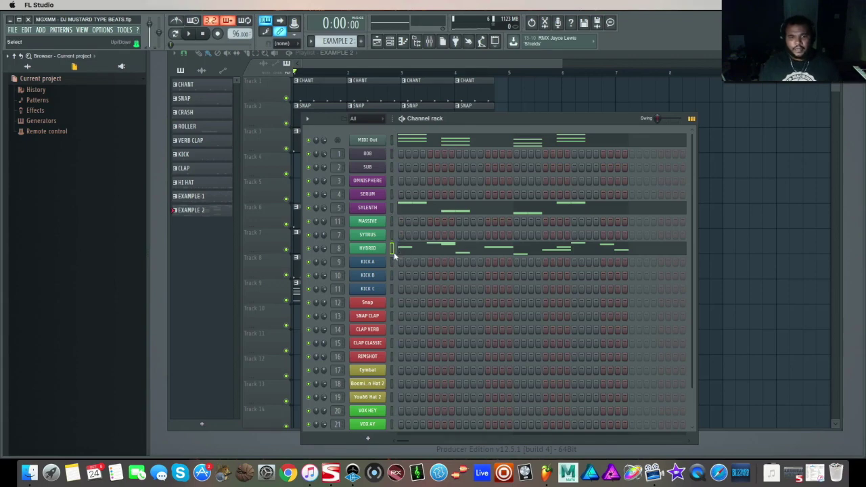
{"action": "key", "text": "super+x"}
{"action": "key", "text": "KP_Add"}
{"action": "key", "text": "super+v"}
{"action": "left_click", "coordinate": [392, 222]}
{"action": "key", "text": "super+v"}
- Lower all notes of the MASSIVE melody copy by one octave and play the EXAMPLE 2 BELL pattern
{"action": "left_click", "coordinate": [414, 222]}
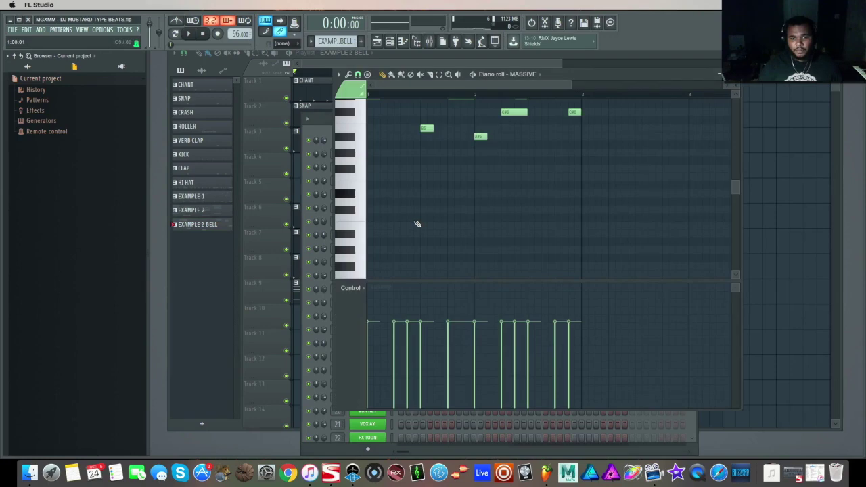
{"action": "key", "text": "super+a"}
{"action": "key", "text": "super+Down"}
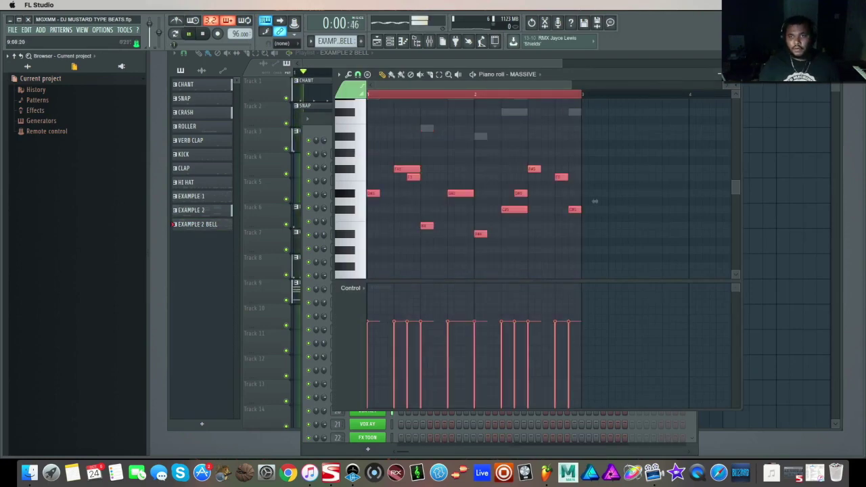
{"action": "key", "text": "F7"}
{"action": "key", "text": "space"}
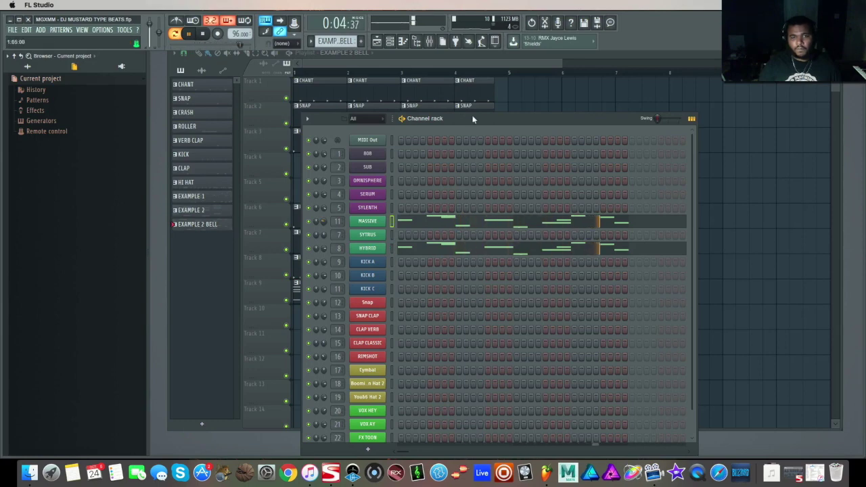
- Move all the clips in the playlist so that the arrangement starts at bar 5
{"action": "left_click", "coordinate": [598, 89]}
{"action": "left_click_drag", "start_coordinate": [565, 96], "coordinate": [292, 348]}
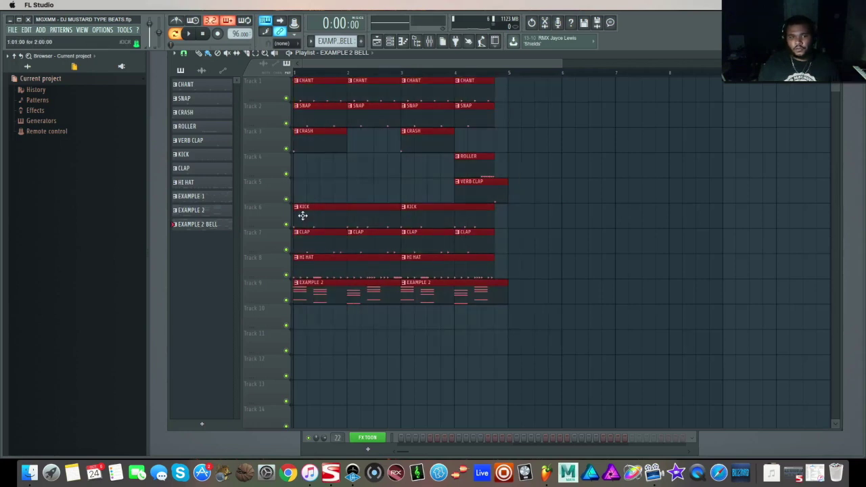
{"action": "left_click_drag", "start_coordinate": [303, 215], "coordinate": [513, 214]}
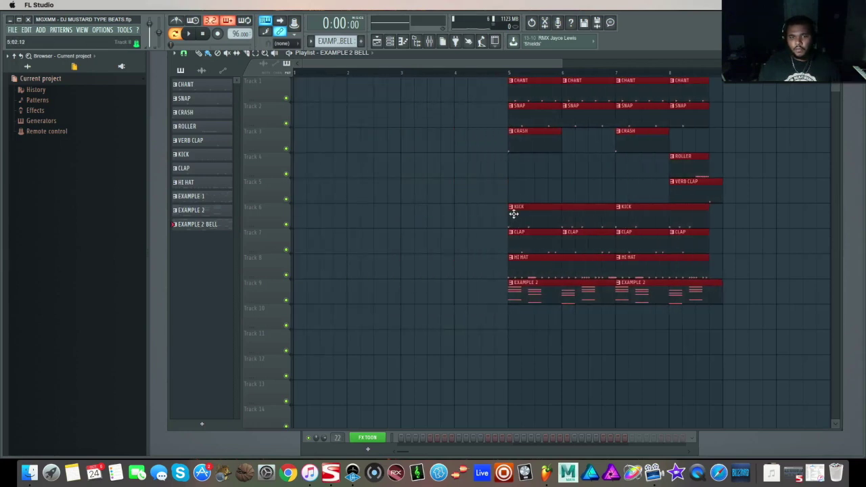
{"action": "left_click", "coordinate": [480, 241]}
- Lay EXAMPLE 2 BELL clips on track 9 at bars 1, 3, 5 and 7, and EXAMPLE 2 clips on track 10 at bars 3, 5 and 7
{"action": "mouse_move", "coordinate": [338, 301]}
{"action": "left_mouse_down"}
{"action": "mouse_move", "coordinate": [382, 305]}
{"action": "mouse_move", "coordinate": [290, 300]}
{"action": "left_mouse_up"}
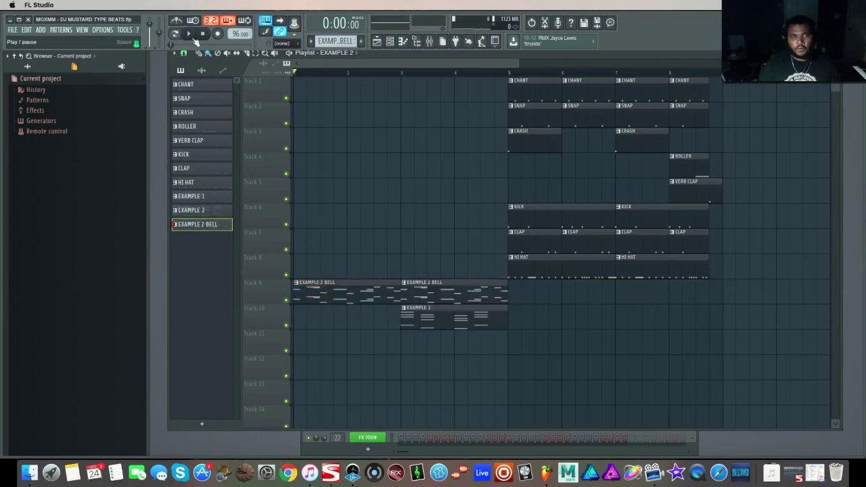
{"action": "key", "text": "space"}
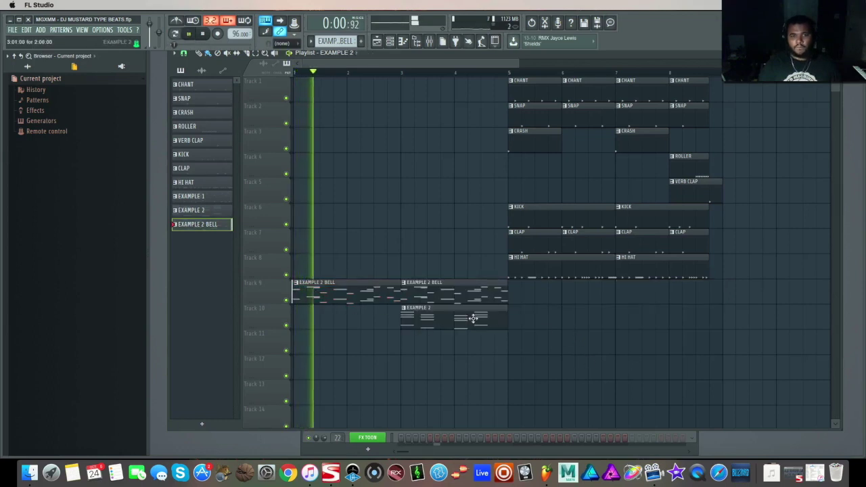
{"action": "left_click_drag", "start_coordinate": [543, 297], "coordinate": [429, 329]}
{"action": "left_click_drag", "start_coordinate": [476, 301], "coordinate": [646, 289]}
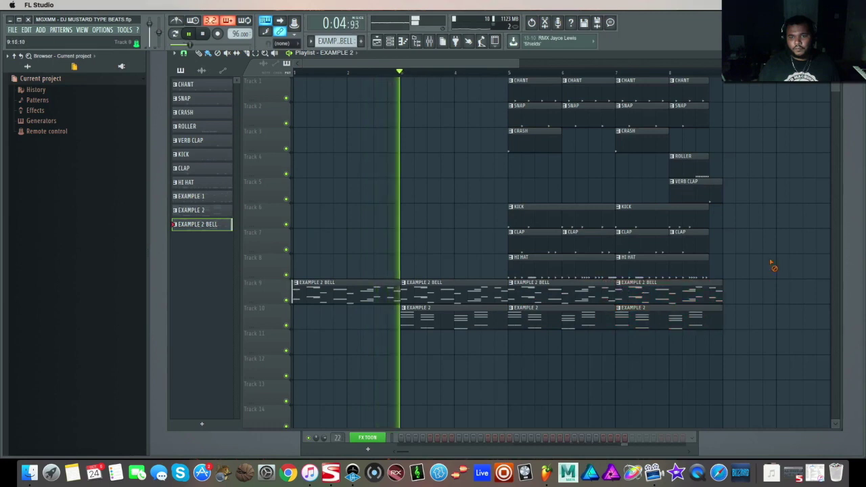
- Copy the ROLLER and VERB CLAP clips from bar 8 to bar 4
{"action": "left_click_drag", "start_coordinate": [760, 157], "coordinate": [673, 201]}
{"action": "left_click_drag", "start_coordinate": [684, 161], "coordinate": [467, 169]}
{"action": "left_click", "coordinate": [564, 180]}
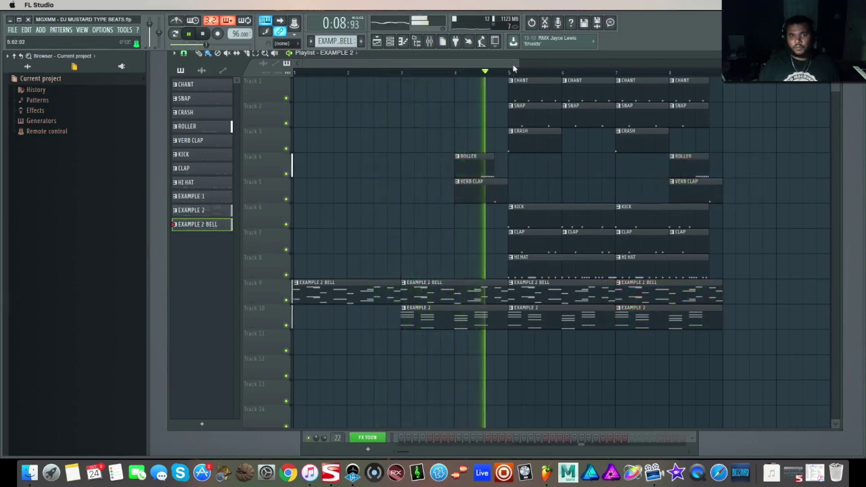
- Extend the arrangement with EXAMPLE 2 at bars 9 and 11, CRASH at bar 9, and CHANT and SNAP at bars 11 and 12
{"action": "left_click_drag", "start_coordinate": [531, 64], "coordinate": [709, 65]}
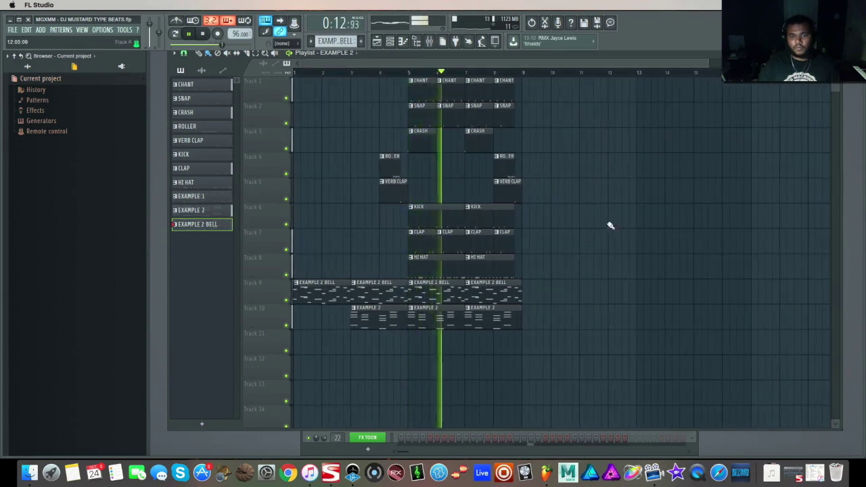
{"action": "left_click", "coordinate": [534, 320]}
{"action": "left_click", "coordinate": [583, 317]}
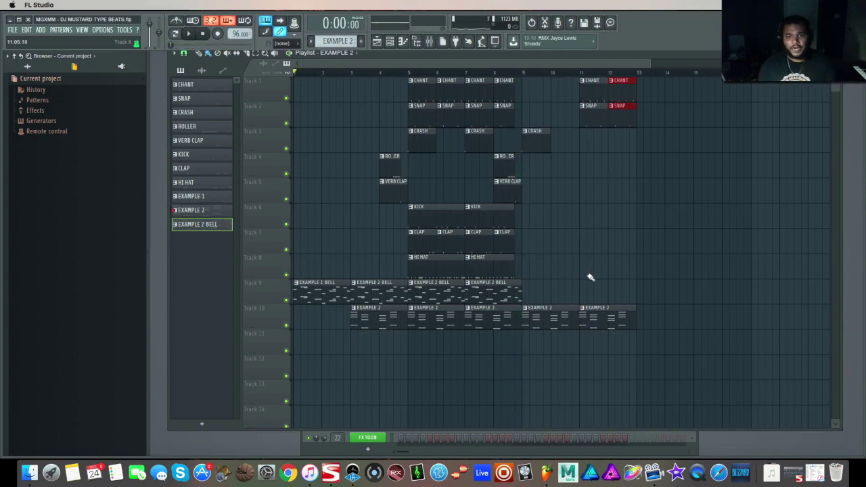
- Copy the SYLENTH bass notes of the EXAMPLE 2 pattern to the SUB channel
{"action": "double_click", "coordinate": [552, 320]}
{"action": "left_click", "coordinate": [736, 75]}
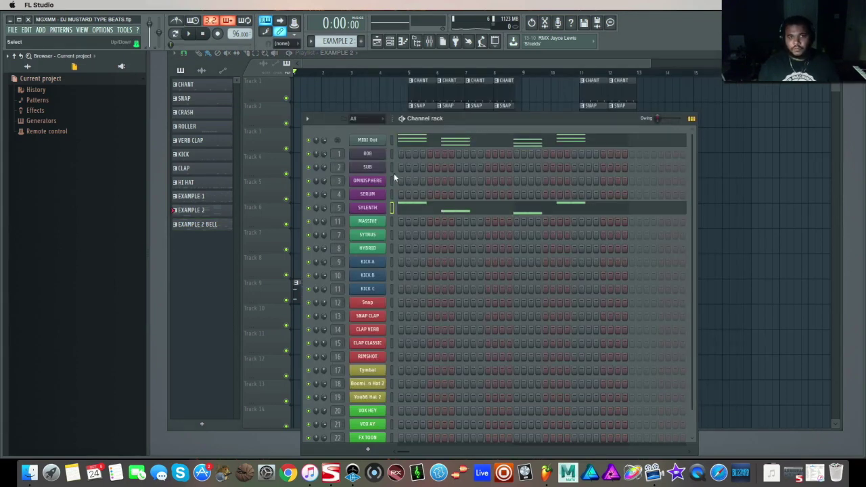
{"action": "key", "text": "super+v"}
{"action": "key", "text": "space"}
{"action": "key", "text": "space"}
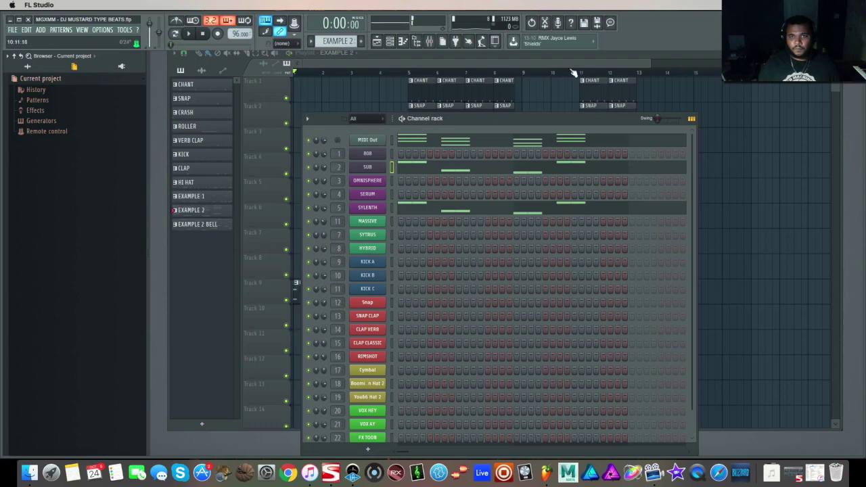
- Loop bars 9 and 10 of the playlist and select all the SUB notes in the piano roll while it plays
{"action": "left_click_drag", "start_coordinate": [524, 72], "coordinate": [580, 72]}
{"action": "left_click", "coordinate": [404, 41]}
{"action": "key", "text": "space"}
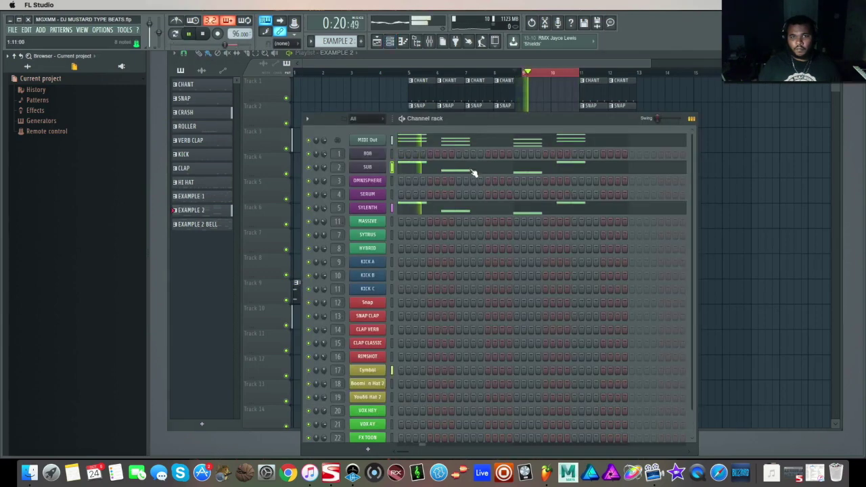
{"action": "left_click", "coordinate": [474, 170]}
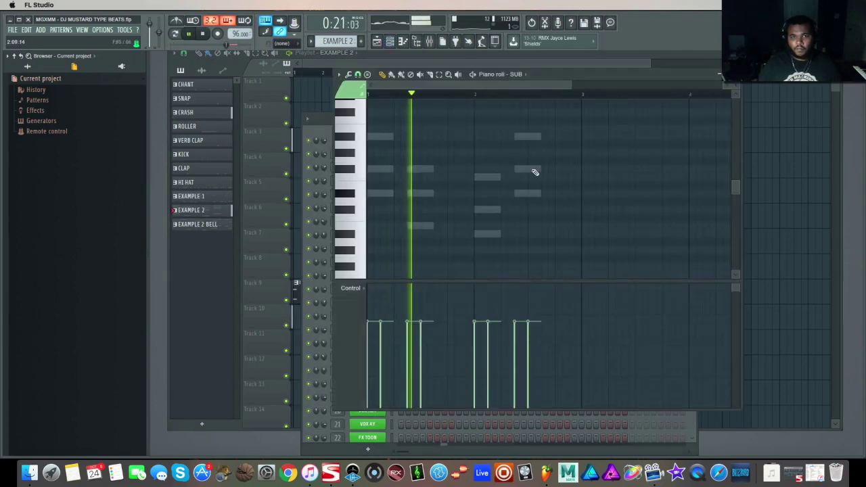
{"action": "key", "text": "super+a"}
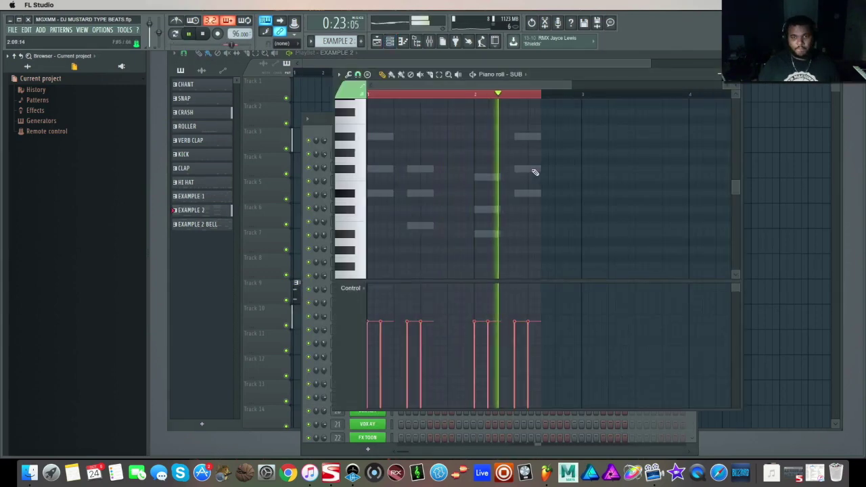
{"action": "left_click", "coordinate": [729, 86]}
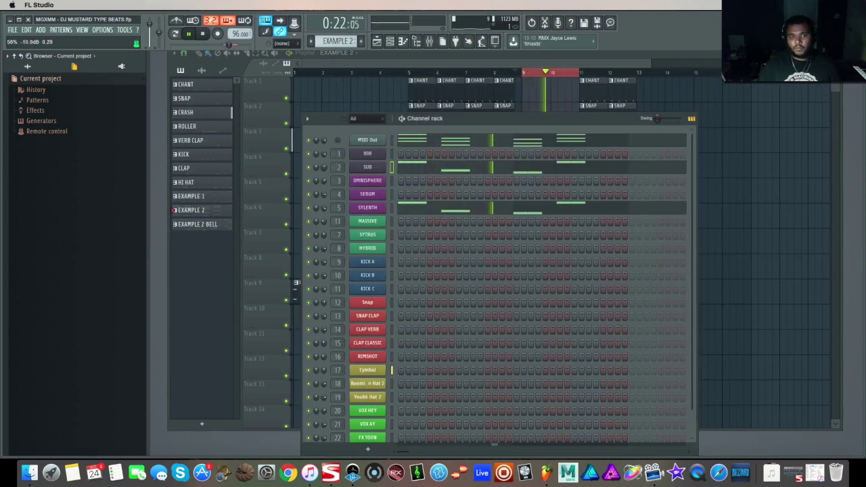
- Open the 808 channel's piano roll, stop playback and add a two-step F#5 at the start of bar 1
{"action": "right_click", "coordinate": [380, 153]}
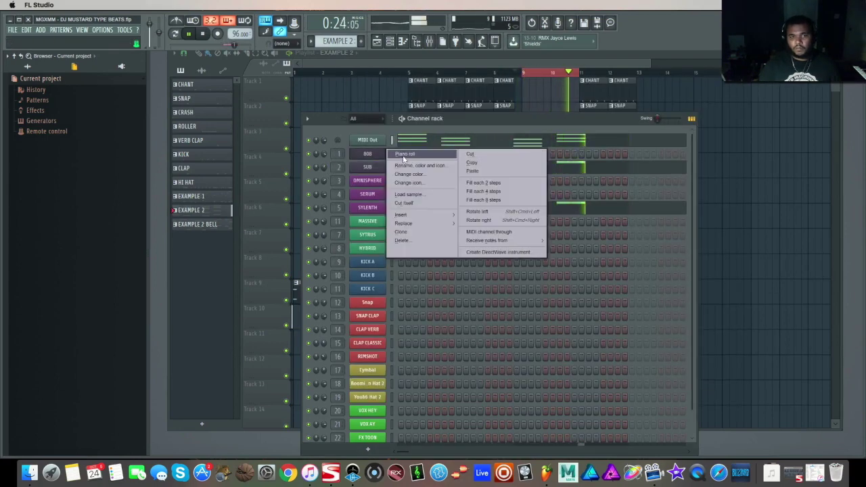
{"action": "left_click", "coordinate": [405, 153]}
{"action": "key", "text": "space"}
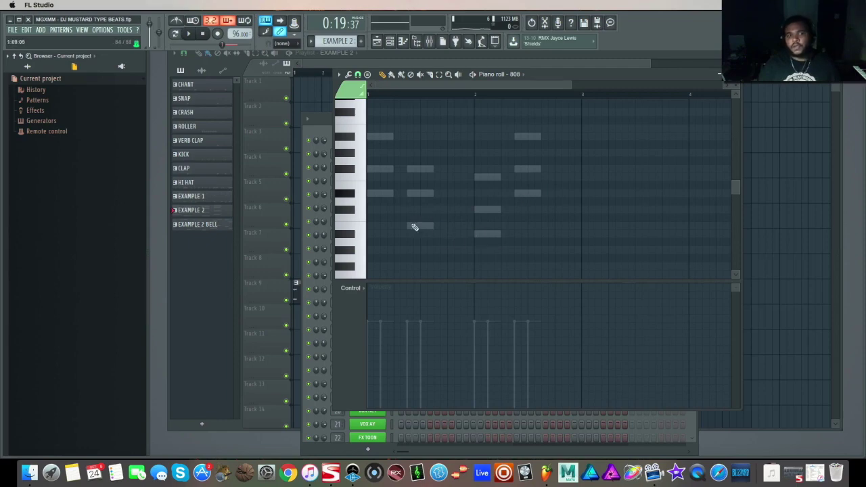
{"action": "left_click", "coordinate": [369, 169]}
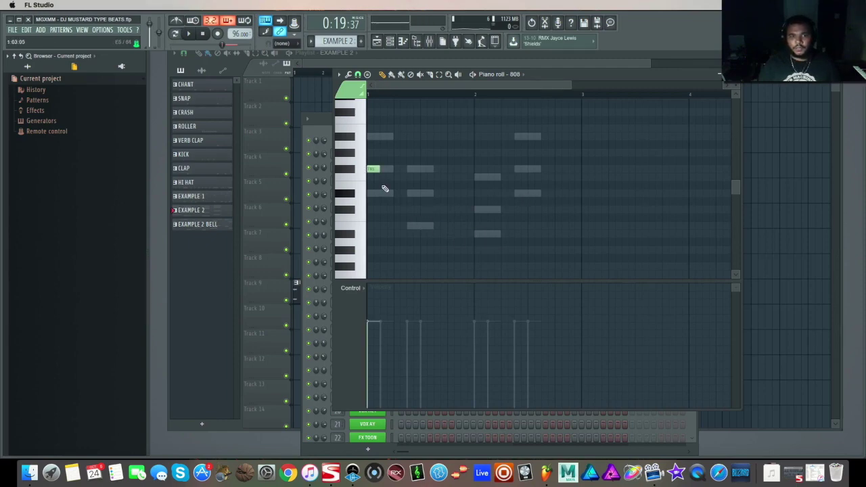
- Lower the first 808 note to D#5, then add A#4 at bar 2 and A#5 notes before bar 2 and at its end
{"action": "key", "text": "space"}
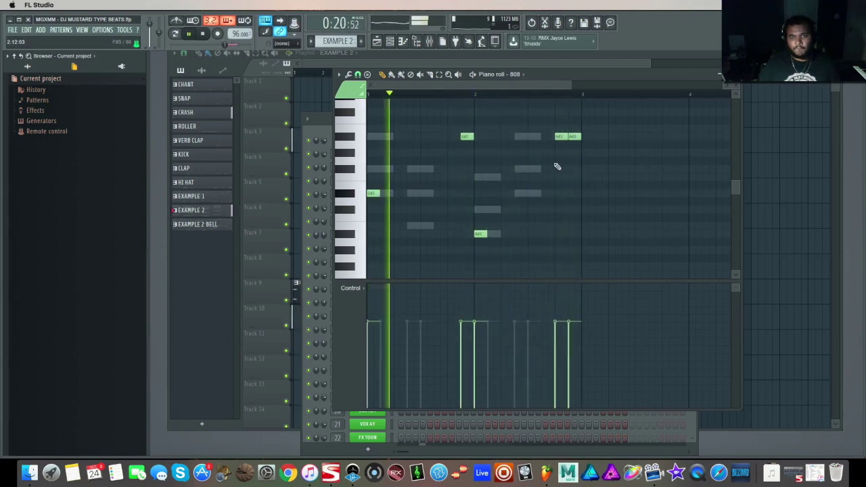
{"action": "key", "text": "space"}
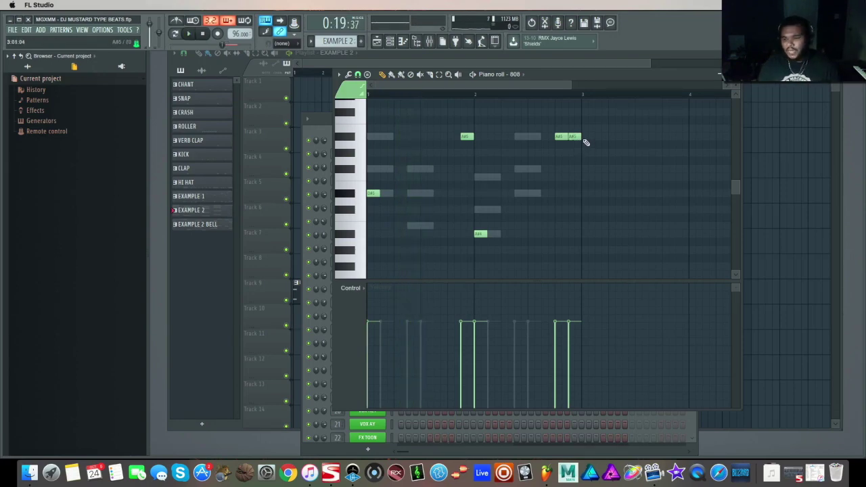
- Examine the 808 channel's volume envelope and its polyphony settings, including monophonic mode
{"action": "left_click", "coordinate": [318, 131]}
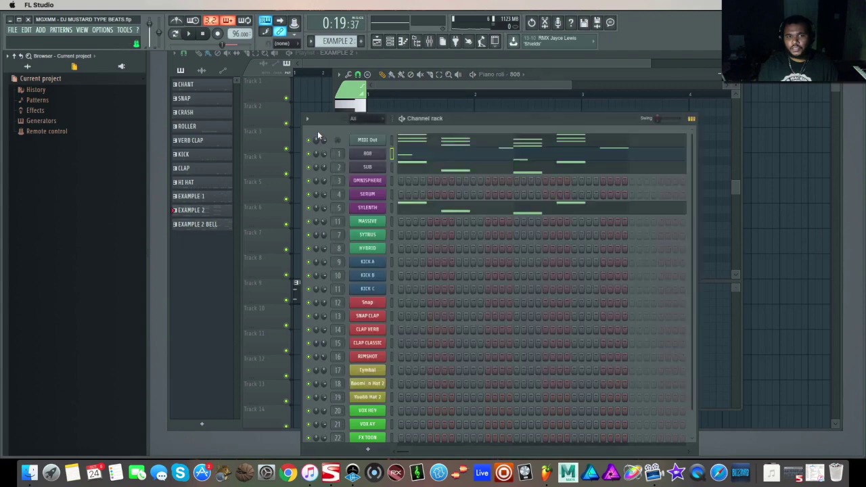
{"action": "left_click", "coordinate": [368, 155]}
{"action": "left_click", "coordinate": [372, 151]}
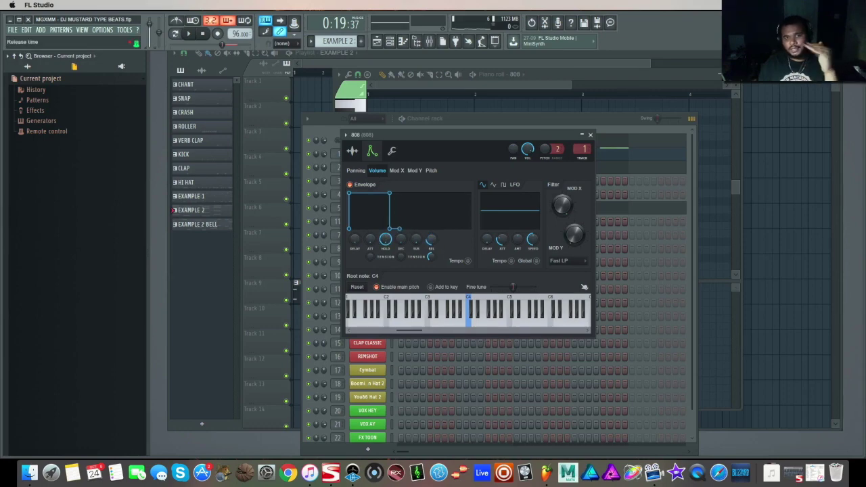
{"action": "left_click", "coordinate": [394, 151]}
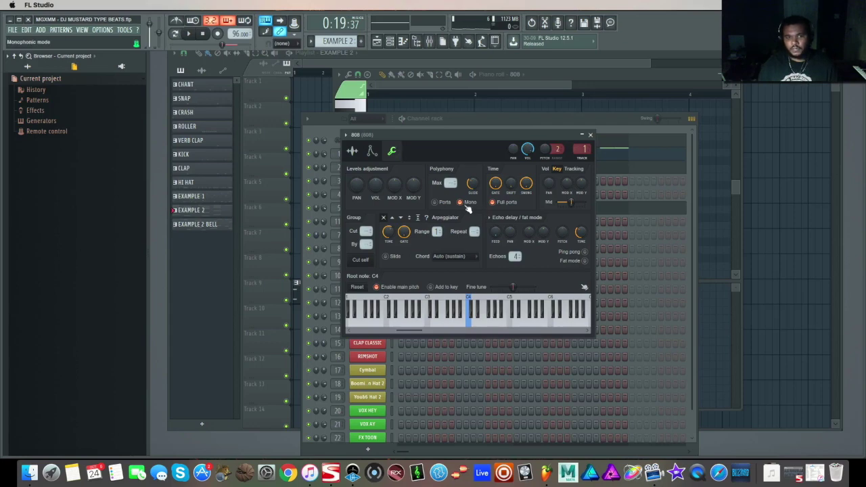
{"action": "left_click", "coordinate": [590, 135]}
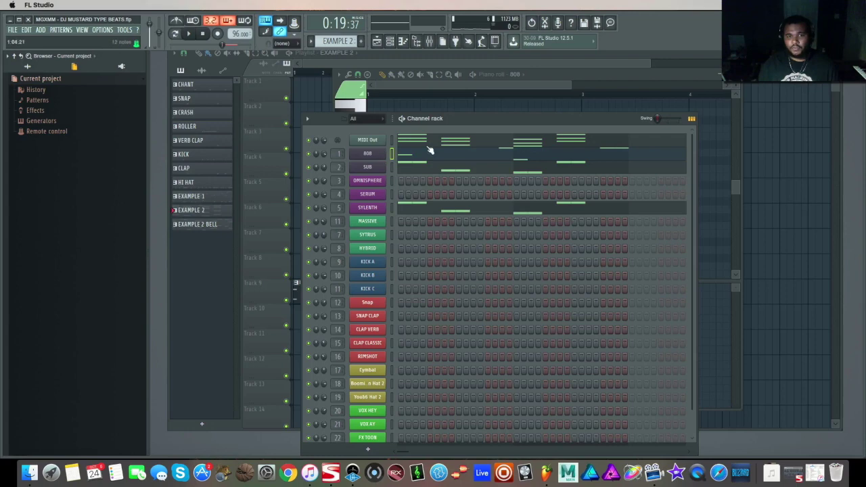
- Lower the last 808 note in bar 2 to A#4, start it one step earlier and audition the line
{"action": "left_click", "coordinate": [446, 154]}
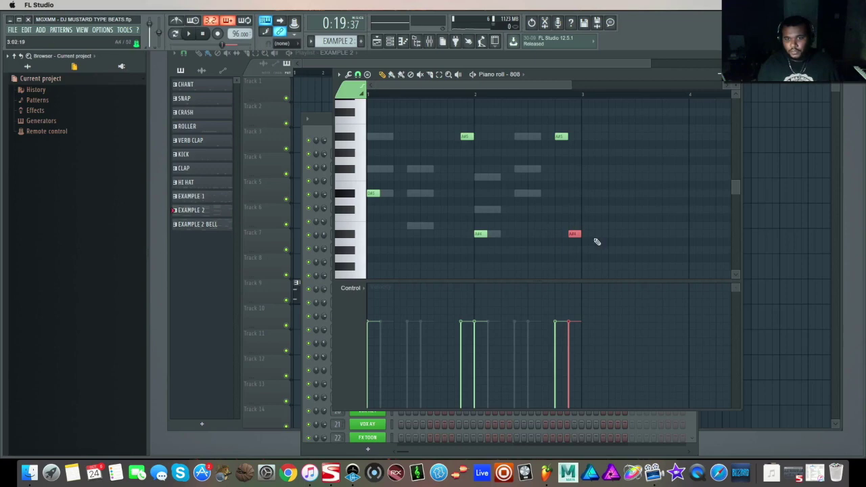
{"action": "left_click", "coordinate": [567, 235]}
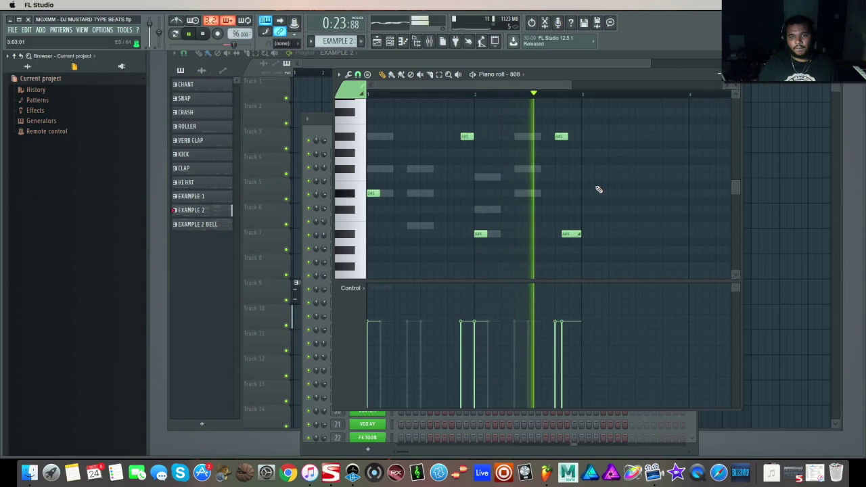
{"action": "key", "text": "space"}
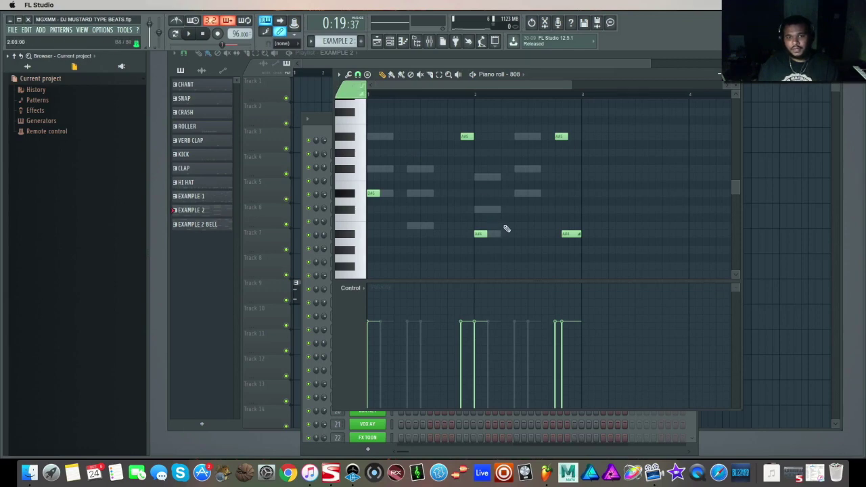
- Fill bar 1 of the 808 line with B4 and B5 notes, ending on a one-step B4, and add D#5 in mid bar 2
{"action": "left_click", "coordinate": [360, 95]}
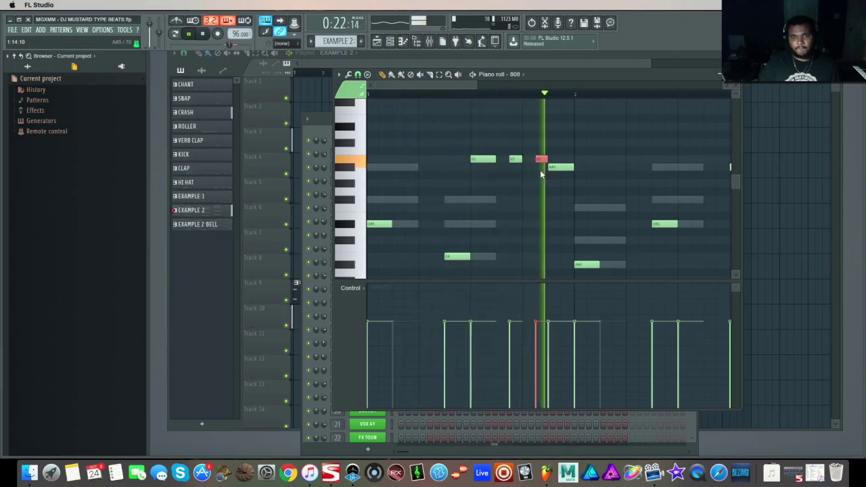
{"action": "left_click", "coordinate": [521, 158]}
{"action": "left_click_drag", "start_coordinate": [522, 158], "coordinate": [544, 164]}
{"action": "key", "text": "ctrl+Down"}
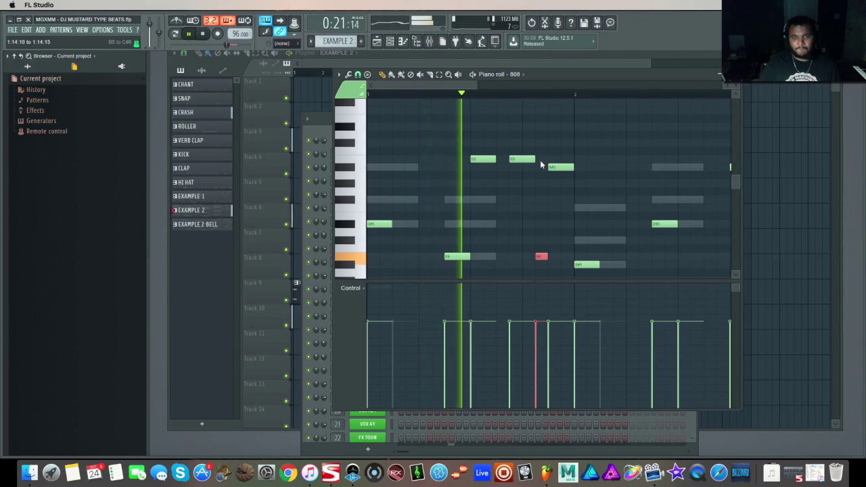
{"action": "scroll", "coordinate": [562, 196], "scroll_direction": "down", "scroll_amount": 3}
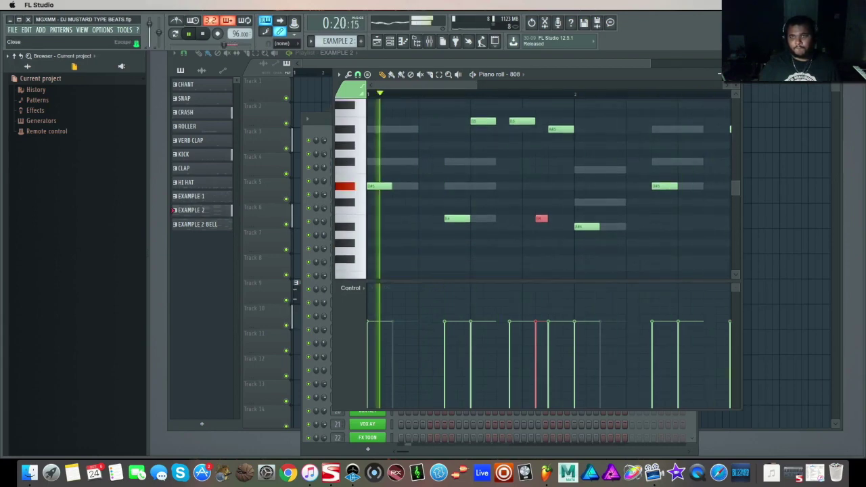
{"action": "key", "text": "space"}
{"action": "left_click", "coordinate": [736, 74]}
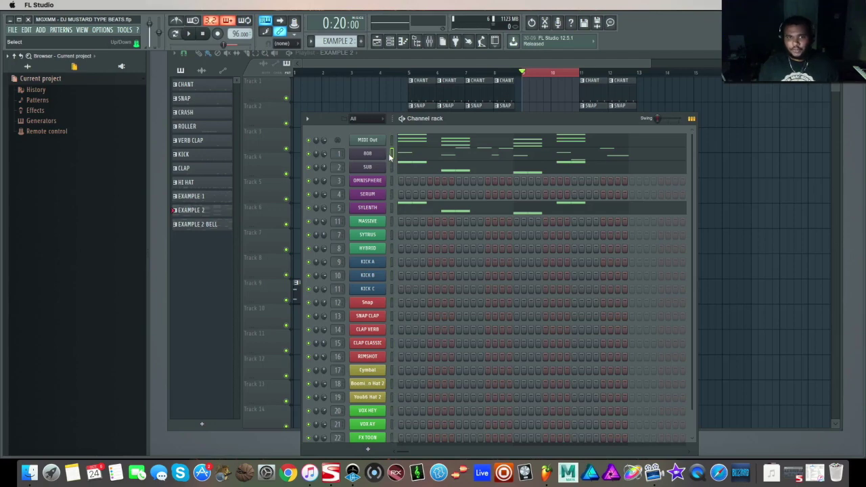
- Move the 808 notes out of EXAMPLE 2 into a new pattern named 808
{"action": "left_click", "coordinate": [13, 30]}
{"action": "left_click", "coordinate": [43, 69]}
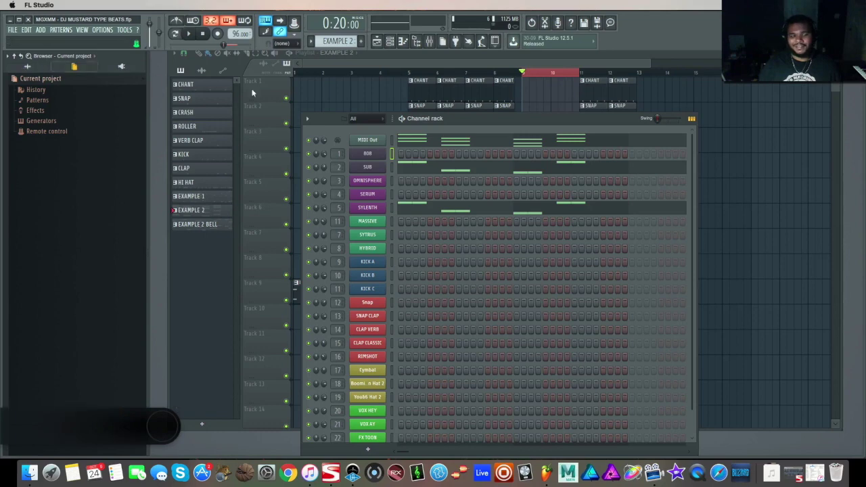
{"action": "left_click", "coordinate": [311, 41]}
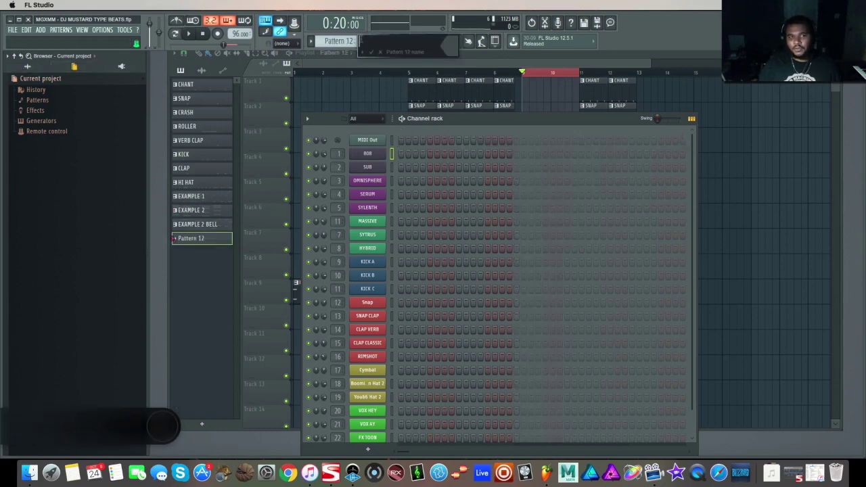
{"action": "type", "text": "808"}
{"action": "key", "text": "Return"}
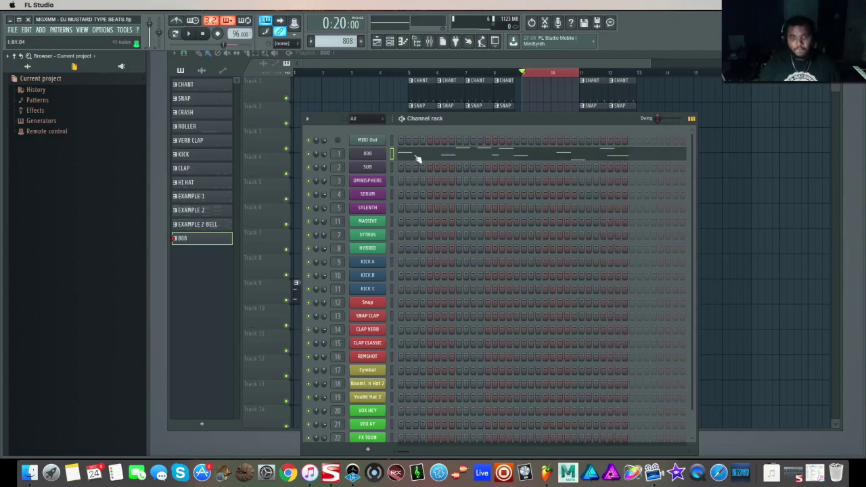
- Place the 808 pattern on Track 11 at bars 9 and 11, and clear the playlist loop during playback
{"action": "left_click", "coordinate": [758, 194]}
{"action": "left_click", "coordinate": [527, 342]}
{"action": "key", "text": "space"}
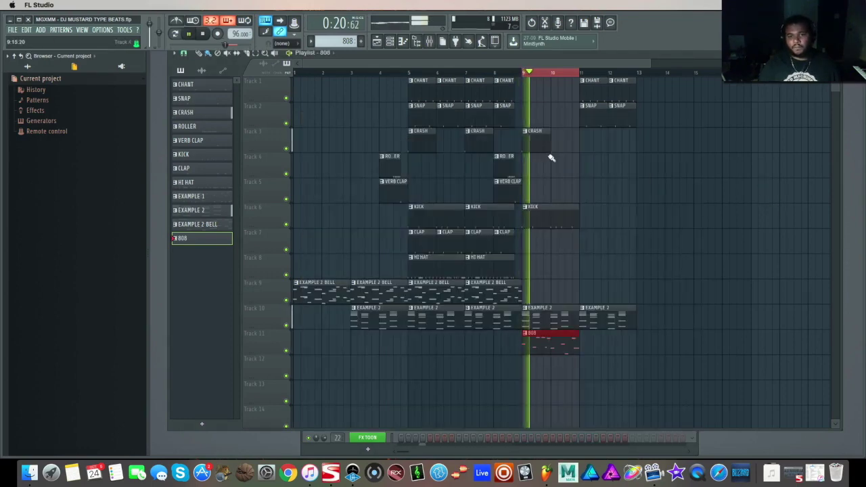
{"action": "left_click", "coordinate": [564, 75], "text": "ctrl"}
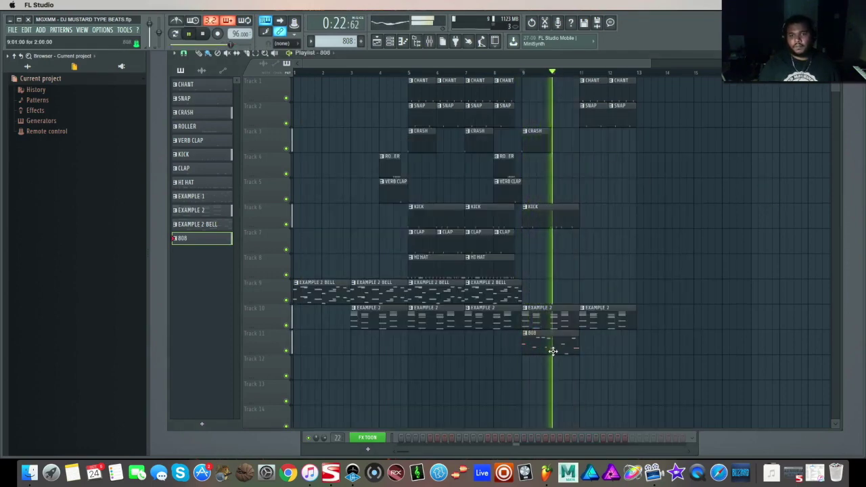
{"action": "left_click", "coordinate": [584, 344]}
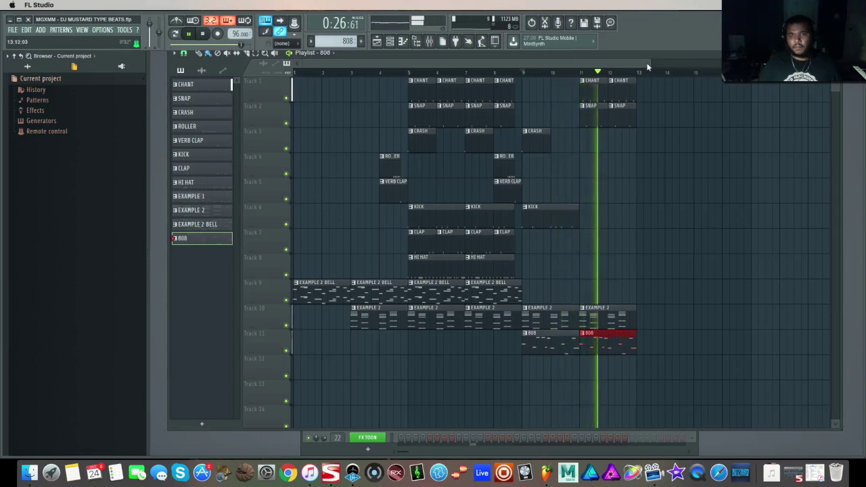
- Place EXAMPLE 2 BELL and EXAMPLE 2 clips at bars 13 and 15, and fill bars 13 to 16 with CHANT and SNAP
{"action": "scroll", "coordinate": [663, 71], "scroll_direction": "down", "scroll_amount": 2}
{"action": "left_click_drag", "start_coordinate": [725, 63], "coordinate": [810, 64]}
{"action": "left_click", "coordinate": [661, 248], "text": "ctrl"}
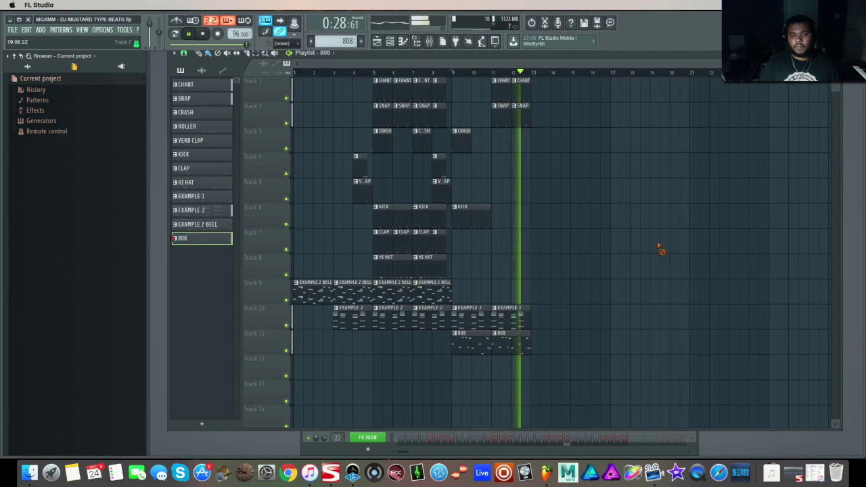
{"action": "key", "text": "space"}
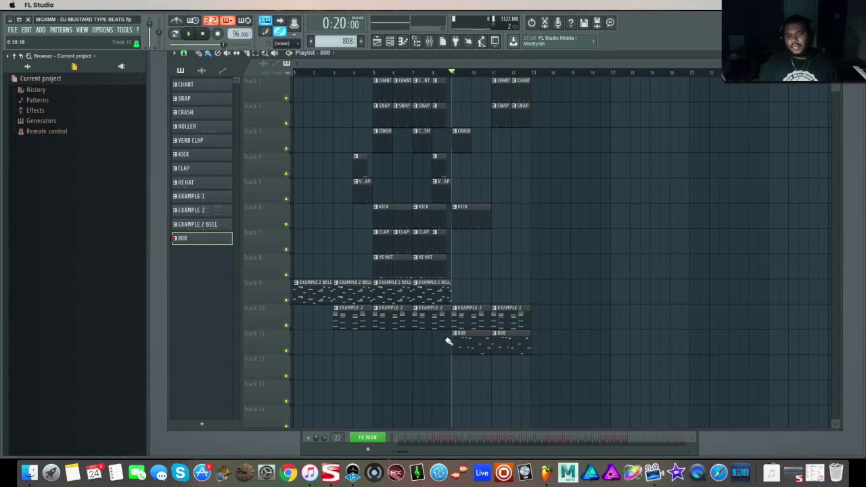
{"action": "left_click", "coordinate": [422, 292]}
{"action": "left_click", "coordinate": [535, 293]}
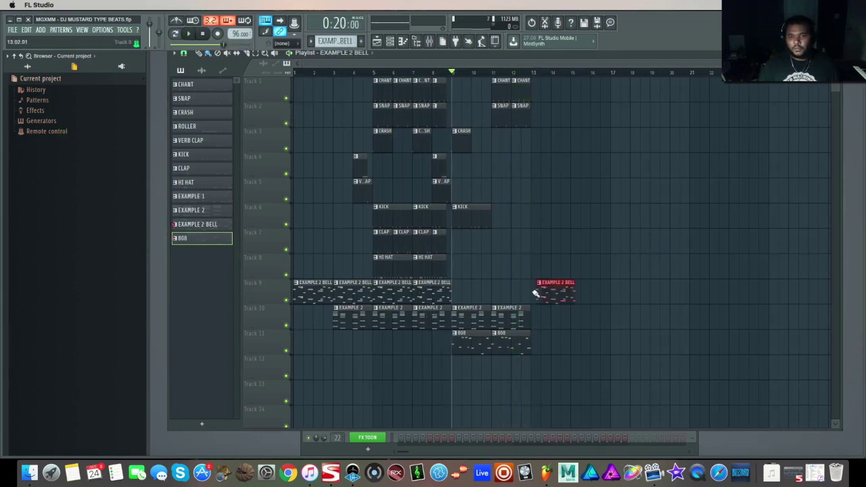
{"action": "left_click", "coordinate": [586, 296]}
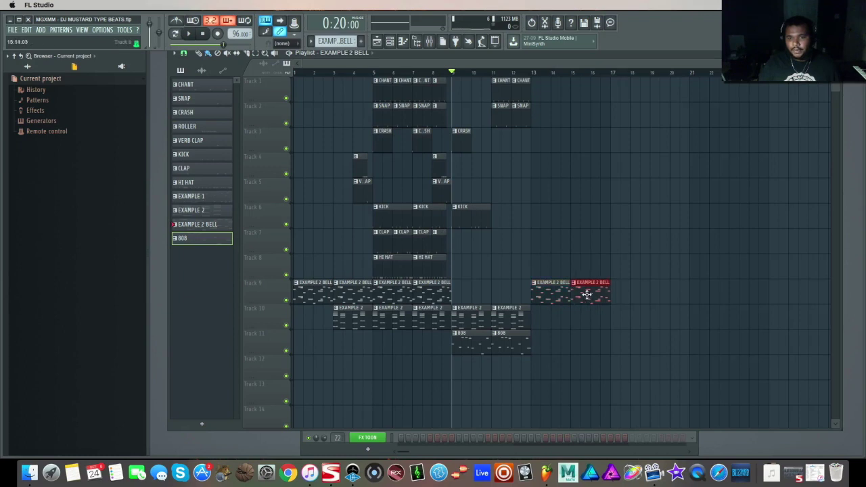
{"action": "left_click_drag", "start_coordinate": [541, 314], "coordinate": [544, 316]}
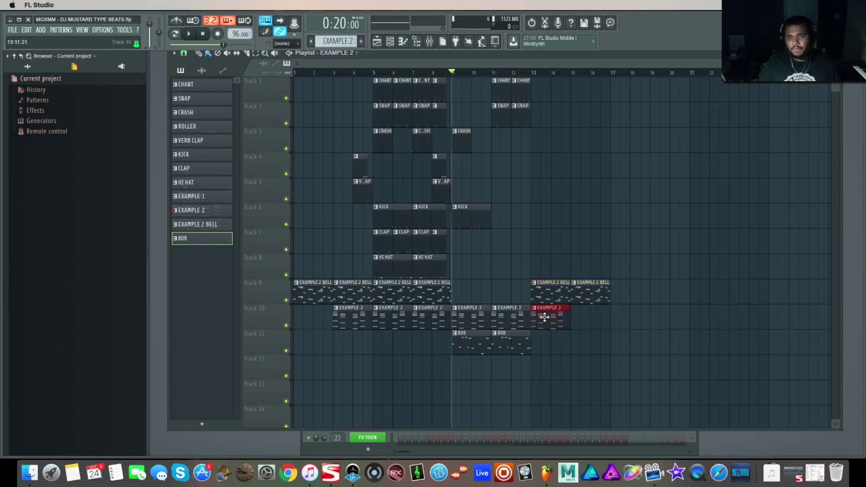
{"action": "left_click", "coordinate": [580, 324]}
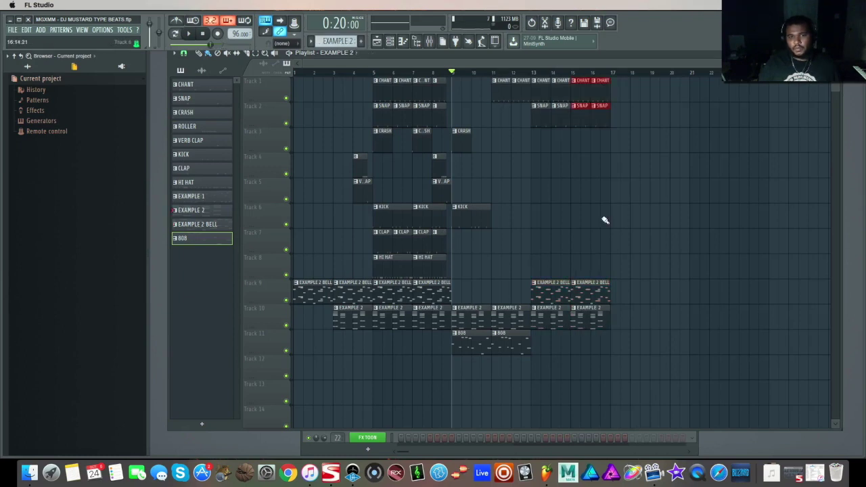
- Place CRASH at bar 13 and copy the ROLLER and VERB CLAP clips to bar 16 during playback
{"action": "key", "text": "space"}
{"action": "left_click", "coordinate": [464, 139]}
{"action": "left_click", "coordinate": [536, 133]}
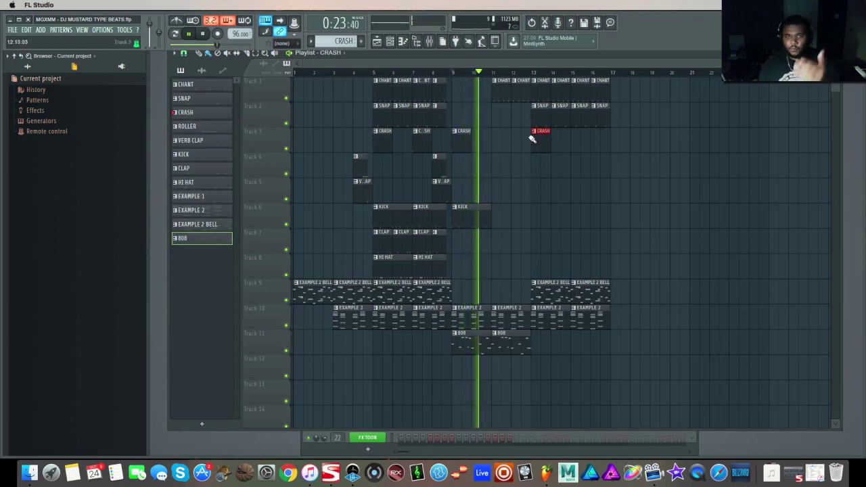
{"action": "right_click", "coordinate": [590, 200]}
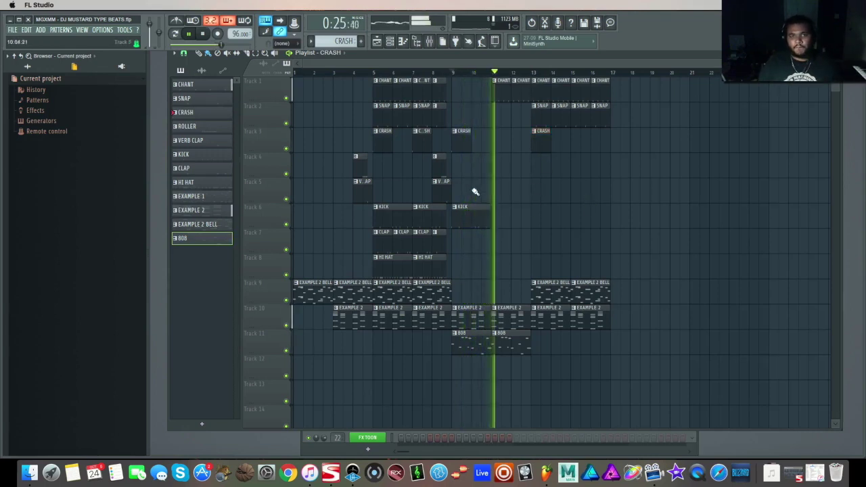
{"action": "left_click_drag", "start_coordinate": [386, 151], "coordinate": [595, 207]}
{"action": "right_click", "coordinate": [635, 207]}
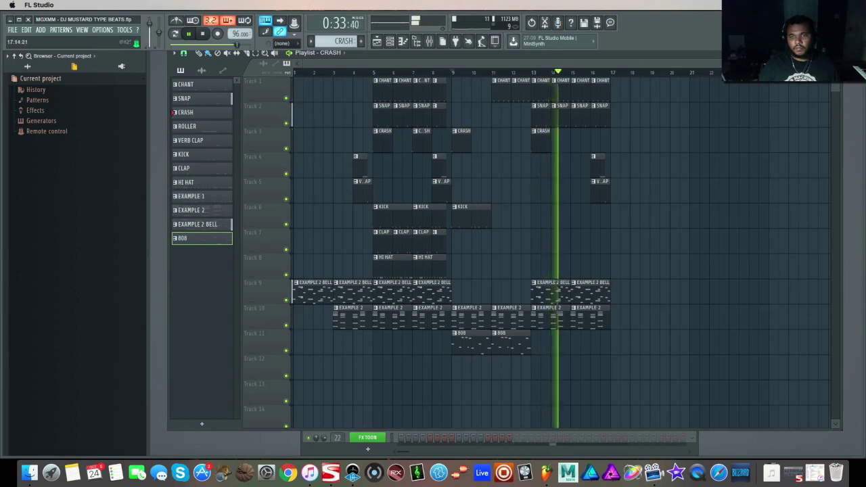
- Duplicate all clips of bars 13 to 16 into bars 17 to 20 and stop playback
{"action": "scroll", "coordinate": [667, 161], "scroll_direction": "down", "scroll_amount": 3}
{"action": "left_click_drag", "start_coordinate": [622, 101], "coordinate": [507, 352]}
{"action": "key", "text": "ctrl+b"}
{"action": "left_click_drag", "start_coordinate": [586, 289], "coordinate": [584, 290]}
{"action": "left_click", "coordinate": [667, 257], "text": "ctrl"}
{"action": "key", "text": "space"}
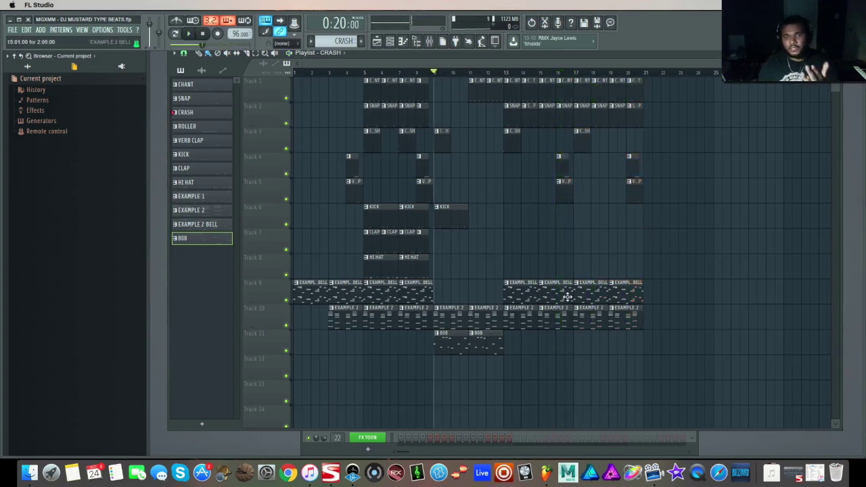
- Duplicate all clips of bars 17 to 20 into bars 21 to 24
{"action": "left_click_drag", "start_coordinate": [693, 94], "coordinate": [579, 325]}
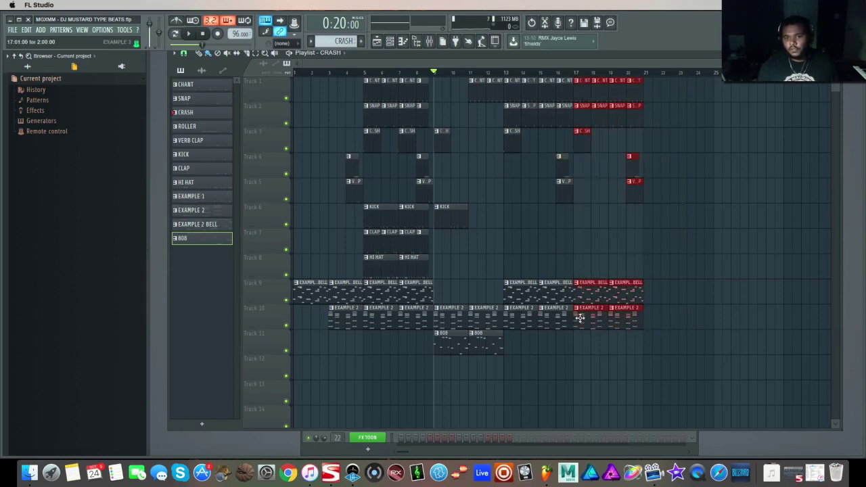
{"action": "key", "text": "ctrl+b"}
{"action": "left_click", "coordinate": [660, 254], "text": "ctrl"}
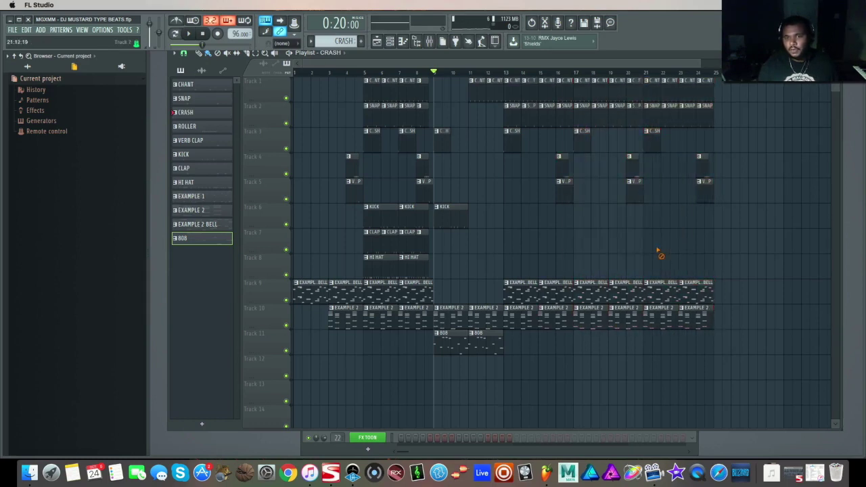
- Copy the two HI HAT clips to bars 17 and 19 and remove the CHANT clips from bar 17 onward
{"action": "left_click_drag", "start_coordinate": [457, 270], "coordinate": [589, 274]}
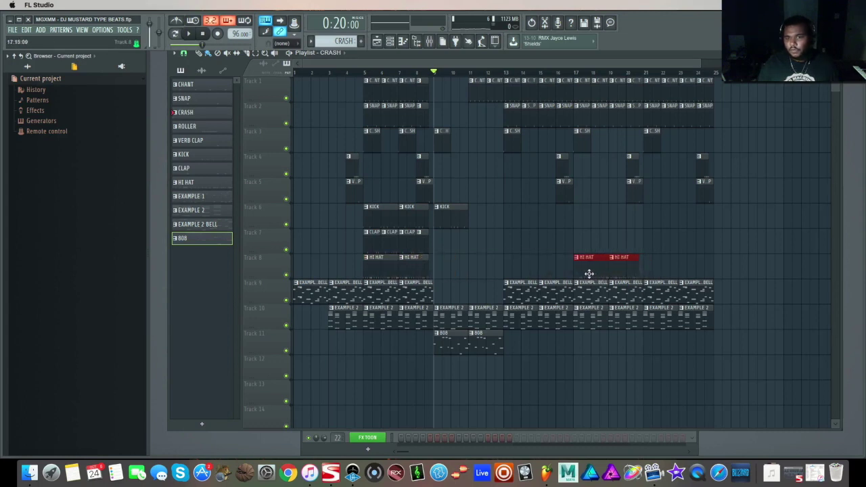
{"action": "left_click", "coordinate": [607, 238], "text": "ctrl"}
{"action": "left_click_drag", "start_coordinate": [582, 94], "coordinate": [750, 92]}
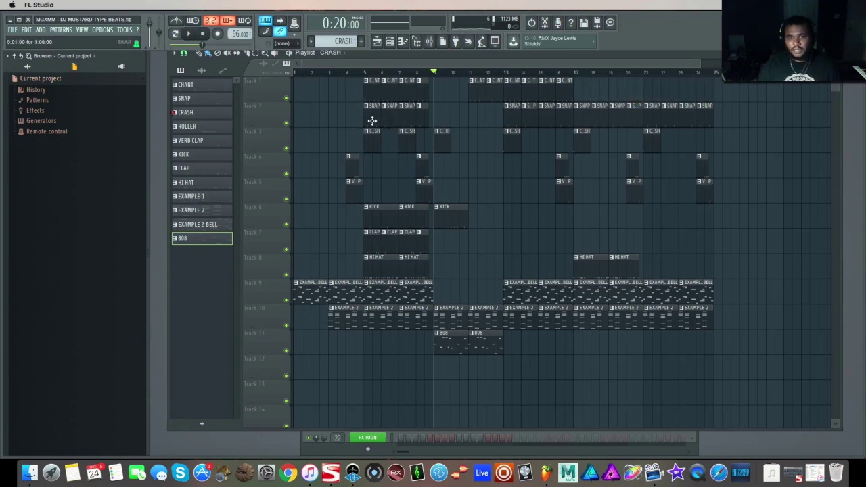
- Repeat the KICK and CLAP clips from bars 17 and 21, removing the duplicated HI HAT clips from bar 21 onward
{"action": "key", "text": "ctrl+v"}
{"action": "key", "text": "space"}
{"action": "left_click_drag", "start_coordinate": [669, 203], "coordinate": [590, 276]}
{"action": "key", "text": "ctrl+b"}
{"action": "left_click", "coordinate": [762, 263], "text": "ctrl"}
{"action": "right_click", "coordinate": [693, 267]}
{"action": "right_click", "coordinate": [666, 269]}
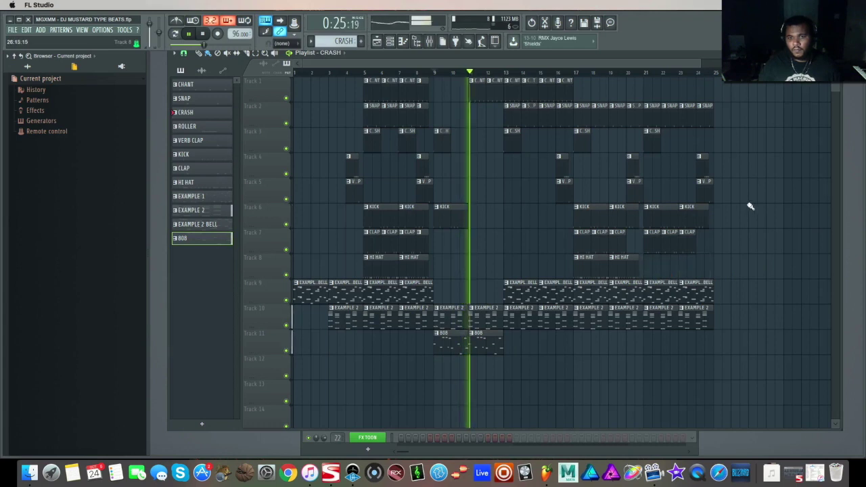
- Copy the two 808 clips on Track 11 to bars 21 and 23
{"action": "left_click_drag", "start_coordinate": [535, 329], "coordinate": [661, 353]}
{"action": "left_click", "coordinate": [755, 333], "text": "ctrl"}
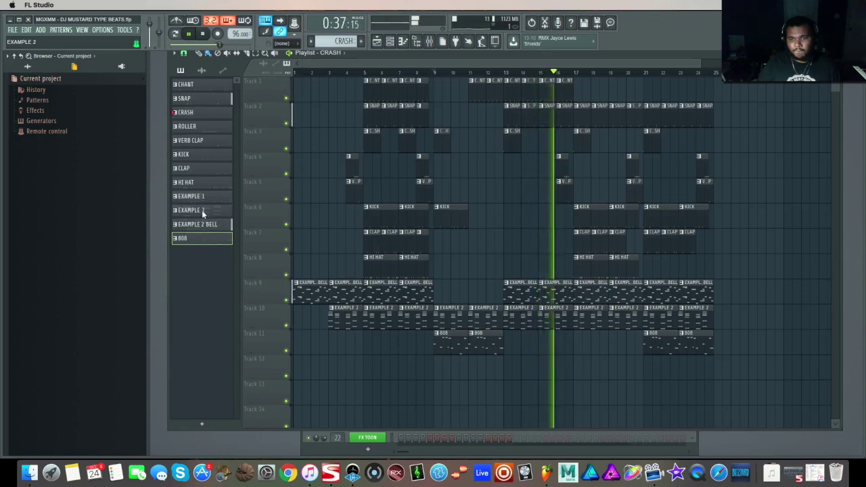
- Remove the two EXAMPLE 2 clips from bars 21 and 23 on Track 10
{"action": "right_click", "coordinate": [650, 314]}
{"action": "right_click", "coordinate": [693, 315]}
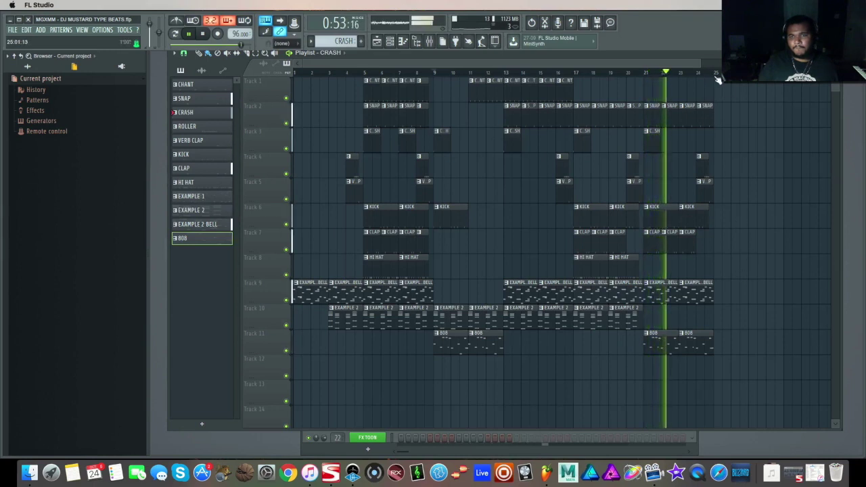
- Select bars 5 to 24 of the arrangement for looped playback, listen to it and stop
{"action": "left_click_drag", "start_coordinate": [716, 74], "coordinate": [363, 86]}
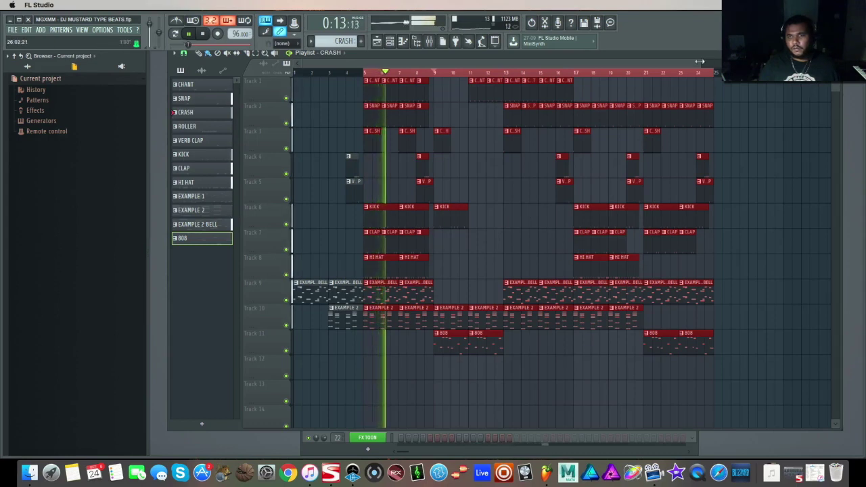
{"action": "left_click_drag", "start_coordinate": [699, 62], "coordinate": [705, 63]}
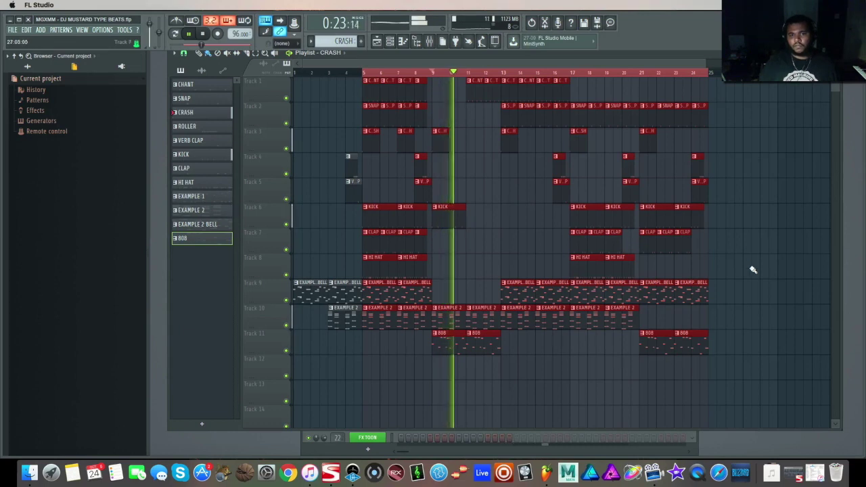
{"action": "key", "text": "space"}
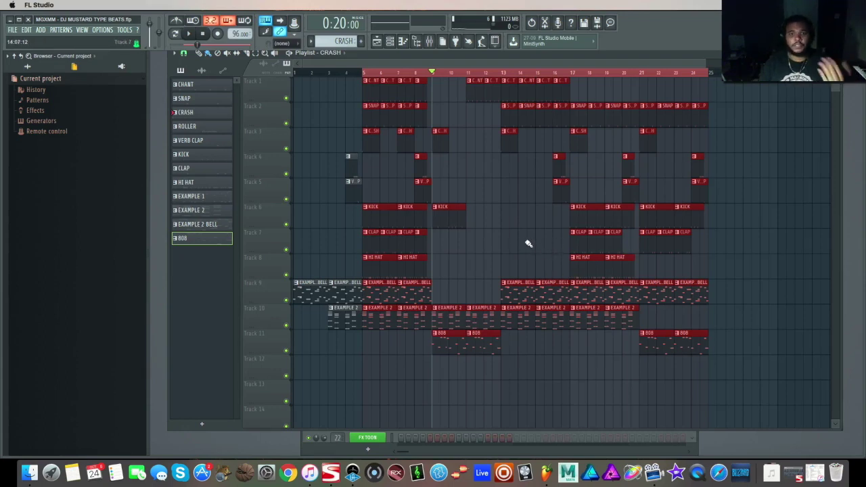
- Examine the EXAMPLE 2 pattern's piano roll notes for the MIDI Out, SUB and SYLENTH channels, one after another
{"action": "double_click", "coordinate": [517, 318]}
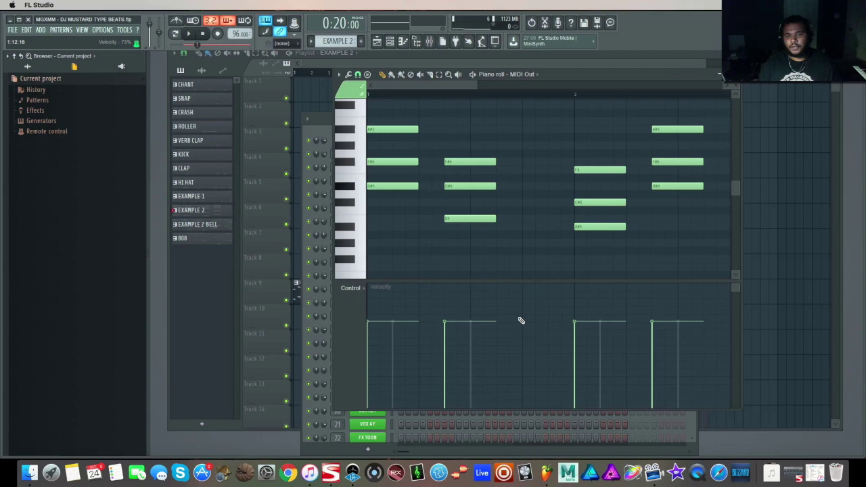
{"action": "left_click", "coordinate": [721, 75]}
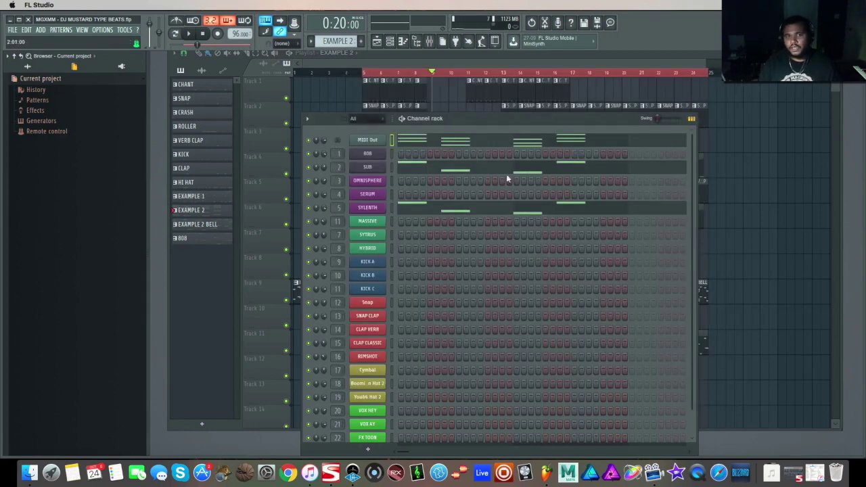
{"action": "left_click", "coordinate": [493, 143]}
{"action": "scroll", "coordinate": [526, 210], "scroll_direction": "up", "scroll_amount": 1}
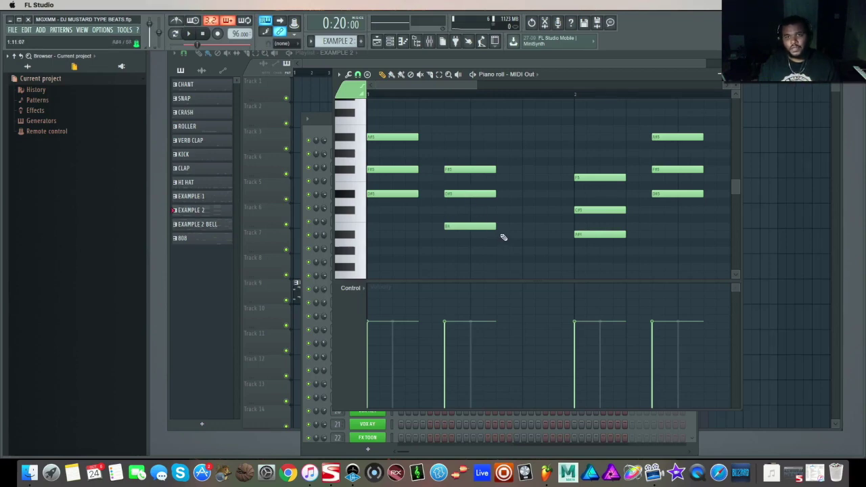
{"action": "left_click_drag", "start_coordinate": [478, 88], "coordinate": [525, 87]}
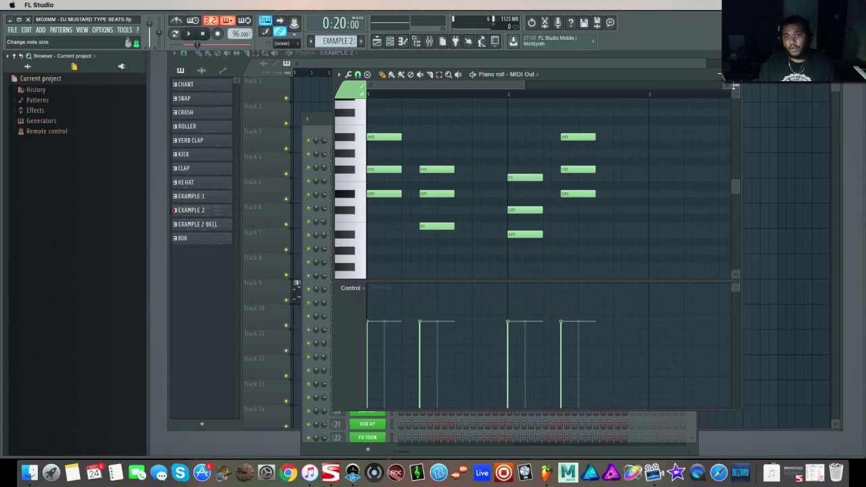
{"action": "key", "text": "F7"}
{"action": "key", "text": "F7"}
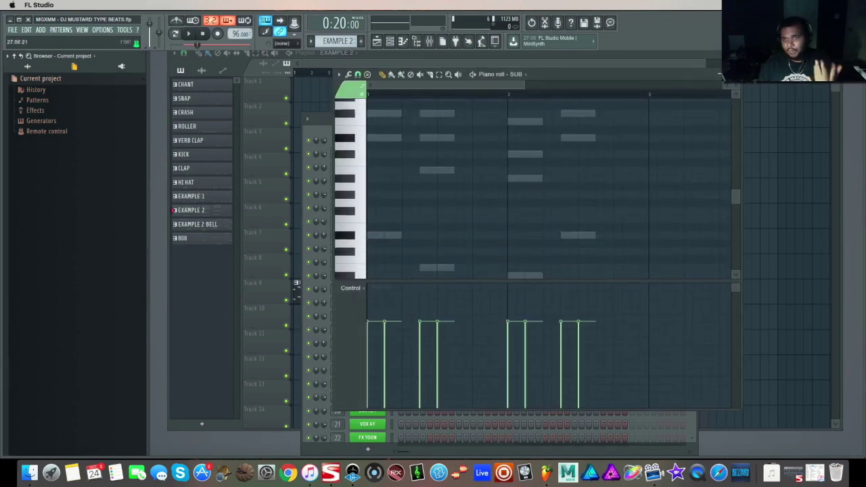
{"action": "key", "text": "F7"}
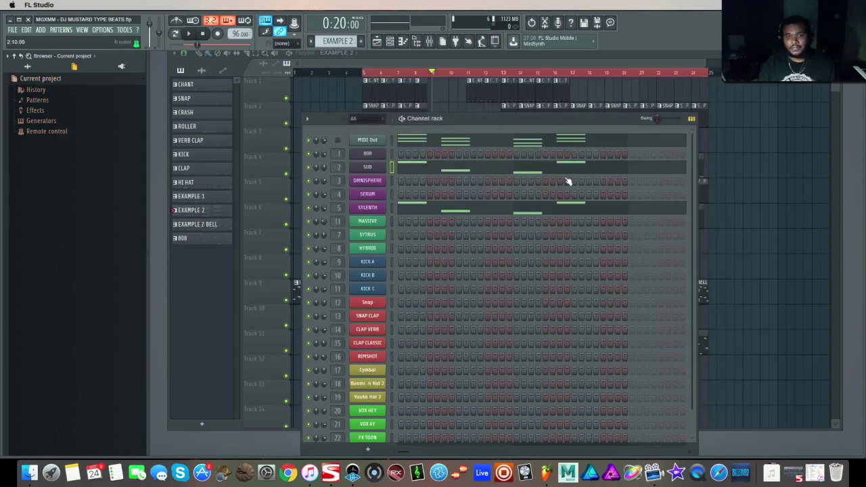
{"action": "left_click", "coordinate": [498, 208]}
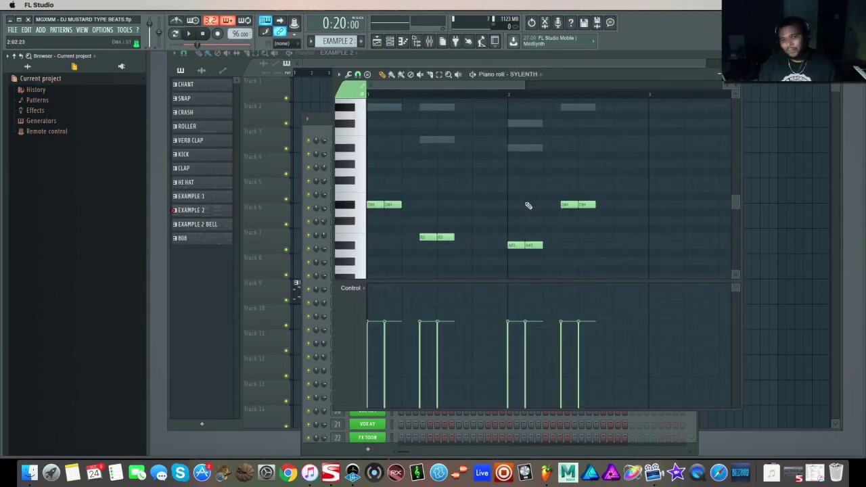
{"action": "scroll", "coordinate": [526, 205], "scroll_direction": "up", "scroll_amount": 1}
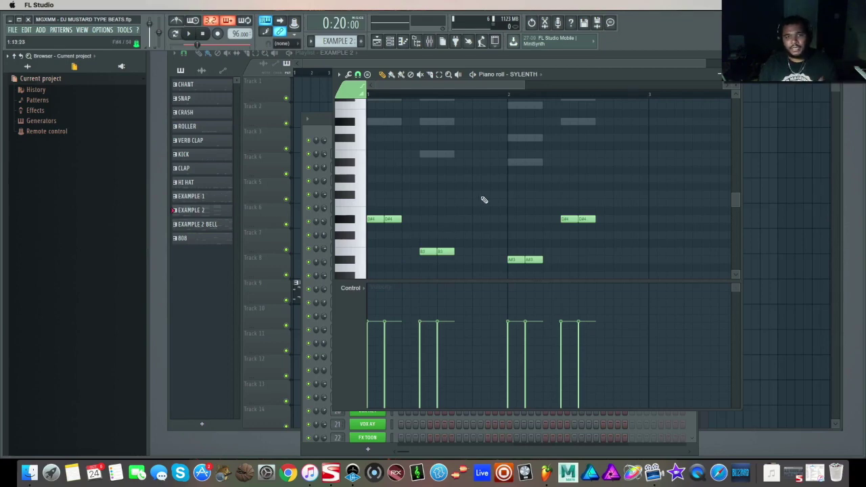
{"action": "scroll", "coordinate": [485, 200], "scroll_direction": "up", "scroll_amount": 3}
{"action": "left_click", "coordinate": [736, 74]}
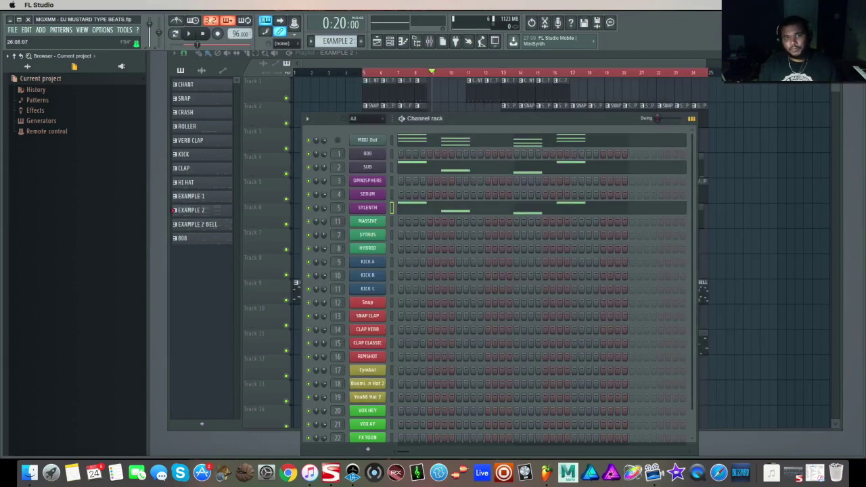